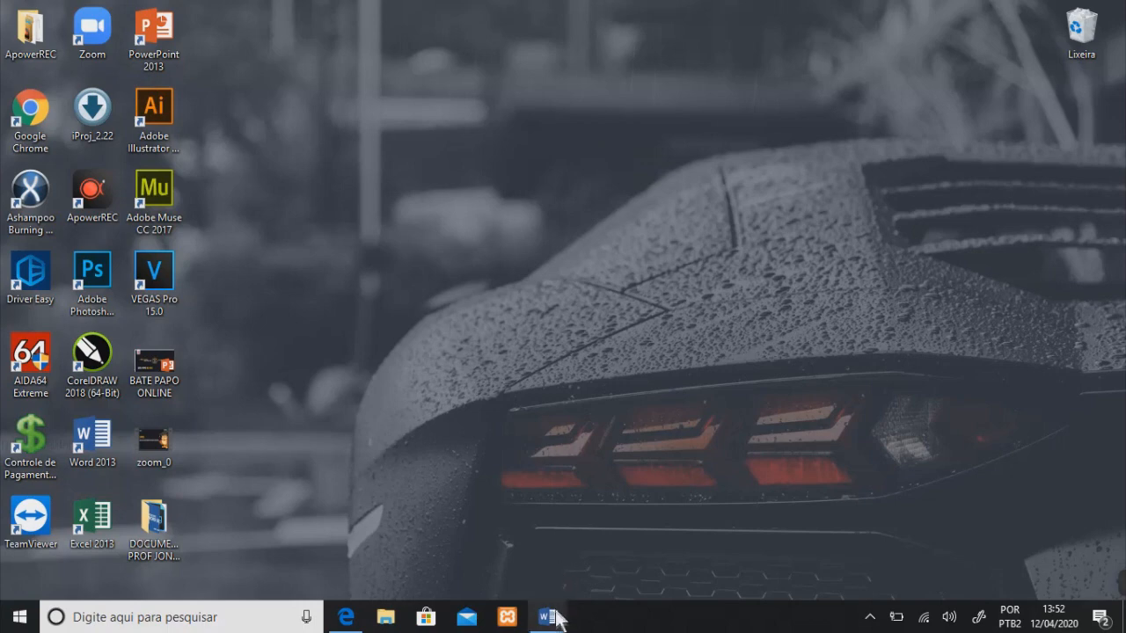
- Switch to the open Word document "Aula 2 - Formatação de texto" and display its home formatting commands
left_click(603, 553)
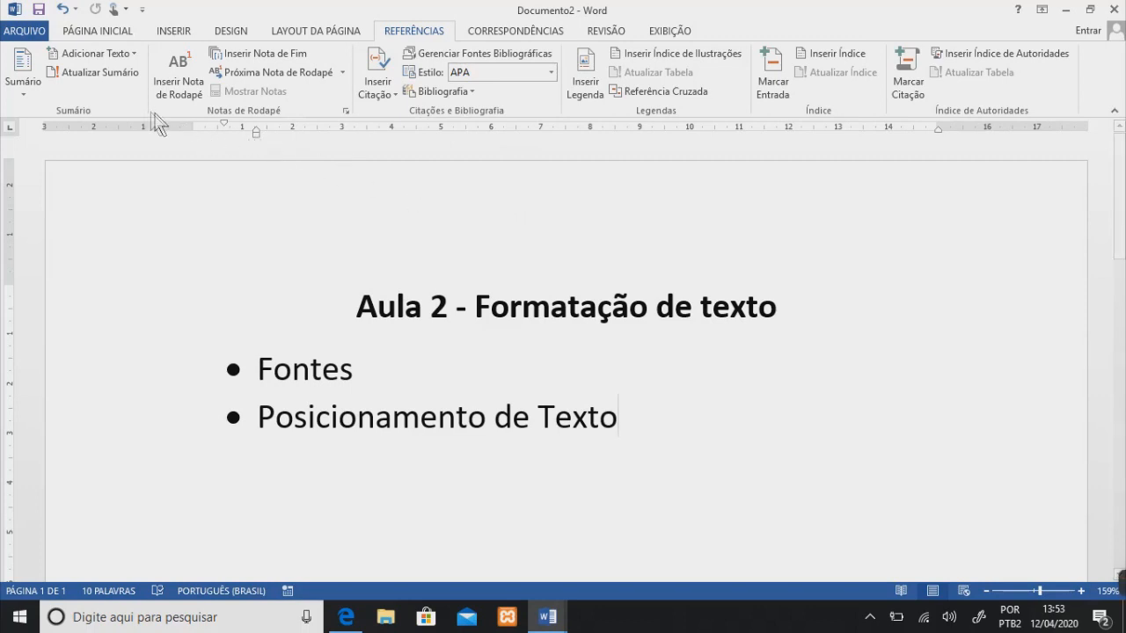
left_click(97, 31)
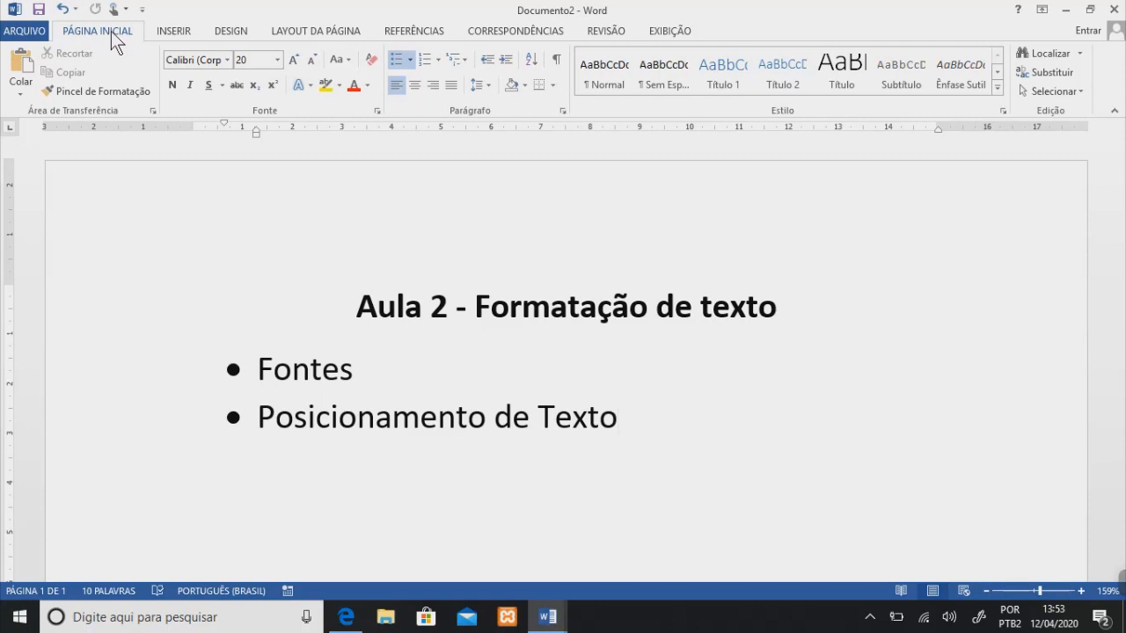
left_click(552, 16)
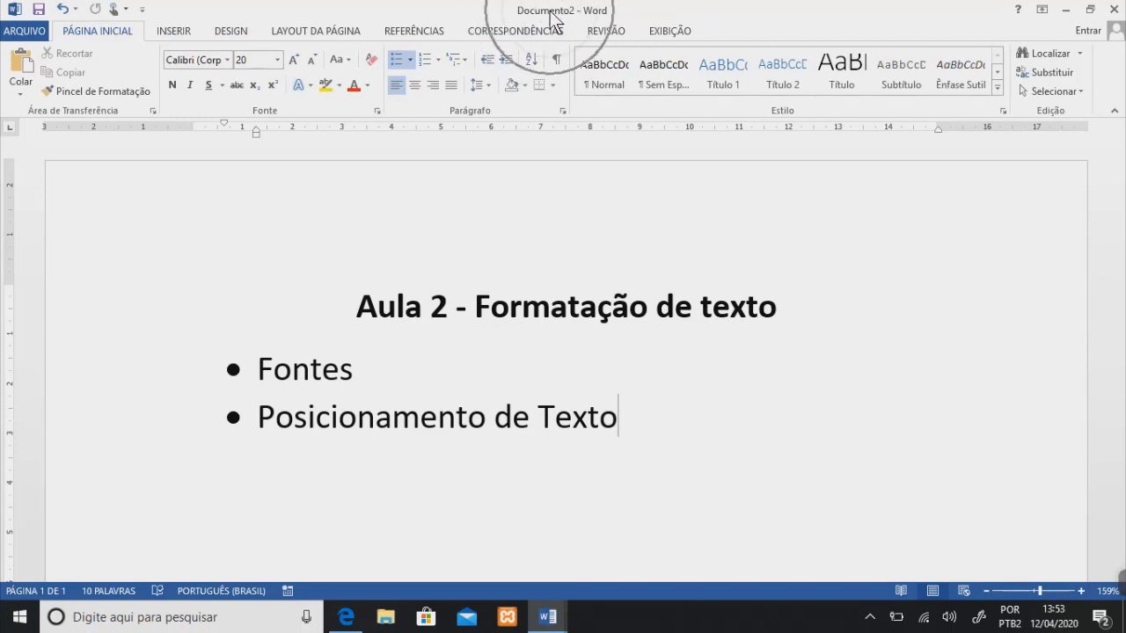
key("ctrl")
key("ctrl")
key("ctrl")
key("ctrl")
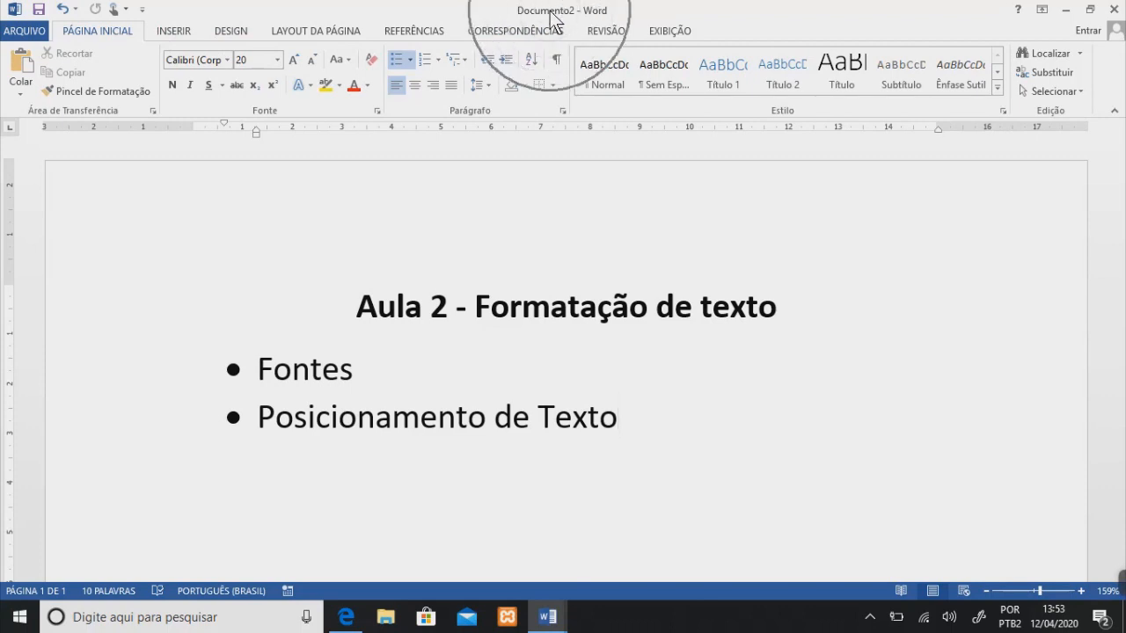
key("ctrl")
key("ctrl")
key("ctrl")
key("ctrl")
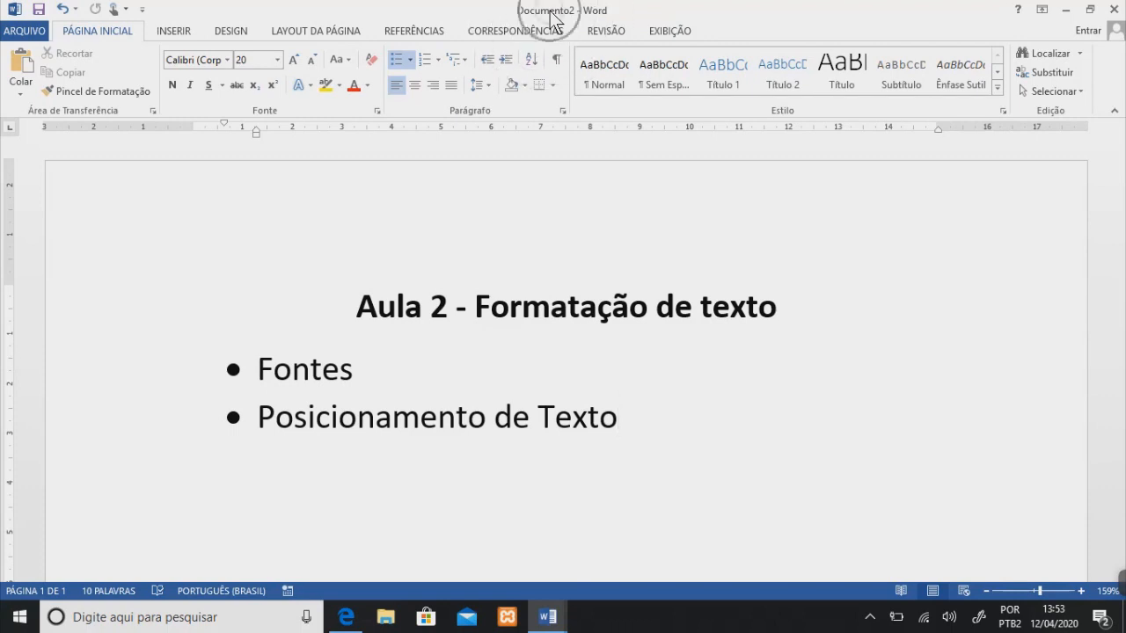
key("ctrl")
key("ctrl")
key("ctrl")
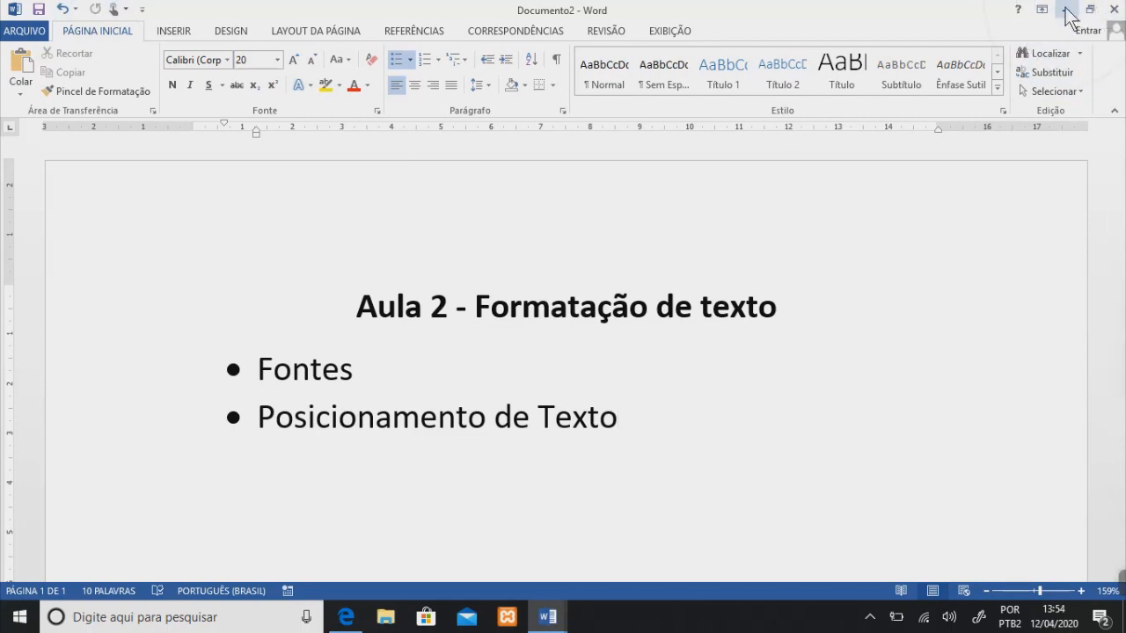
key("ctrl")
key("ctrl")
key("ctrl")
key("ctrl")
key("ctrl")
key("ctrl")
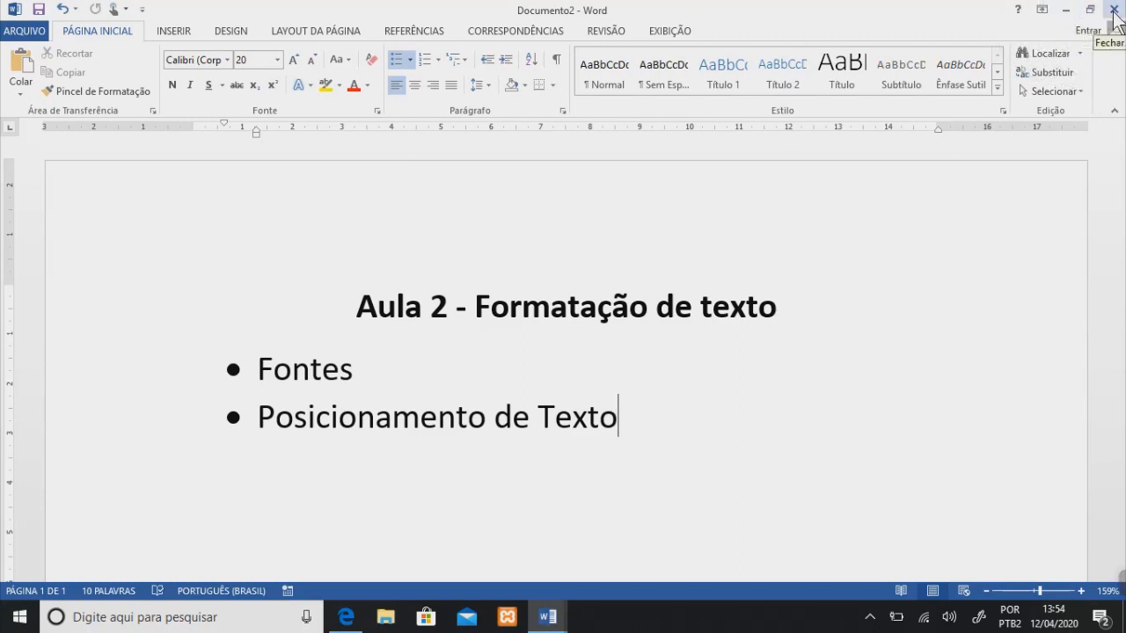
key("ctrl")
key("ctrl")
key("ctrl")
key("ctrl")
key("ctrl")
key("ctrl")
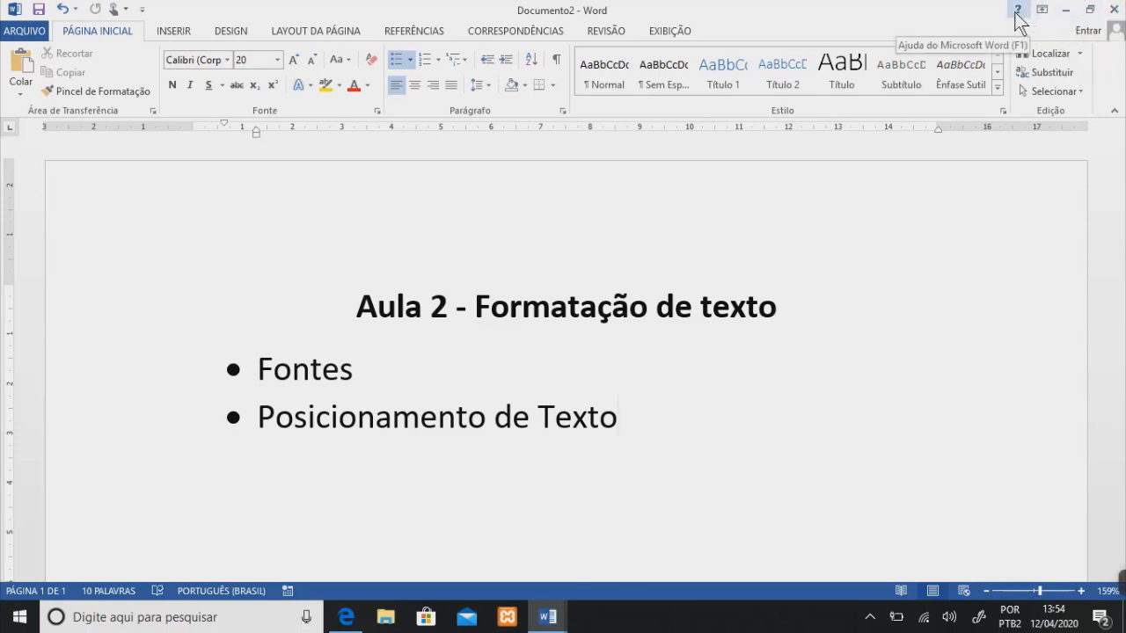
key("ctrl")
key("ctrl")
key("ctrl")
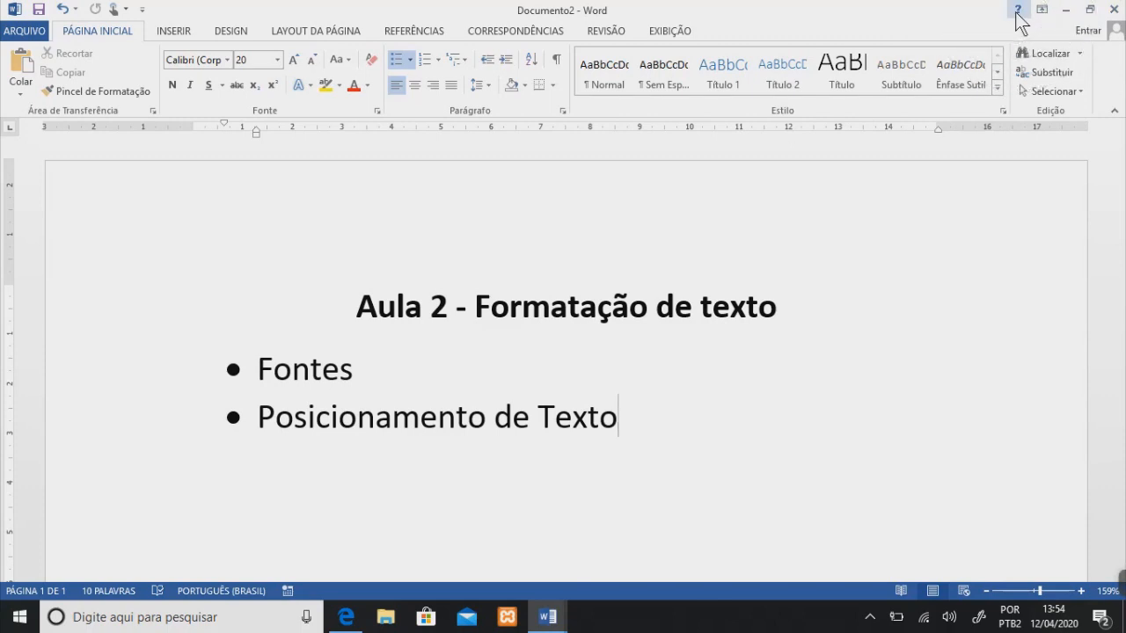
key("ctrl")
key("ctrl")
key("ctrl")
key("ctrl")
key("ctrl")
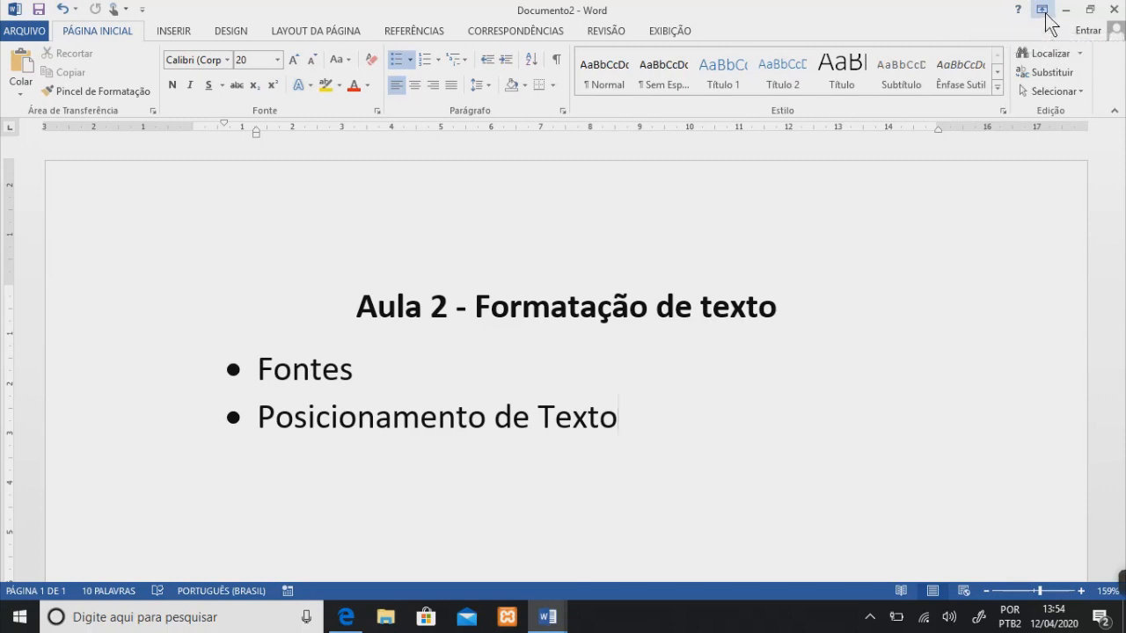
- View the ribbon display options and the document's information page, and return to the document
left_click(1044, 16)
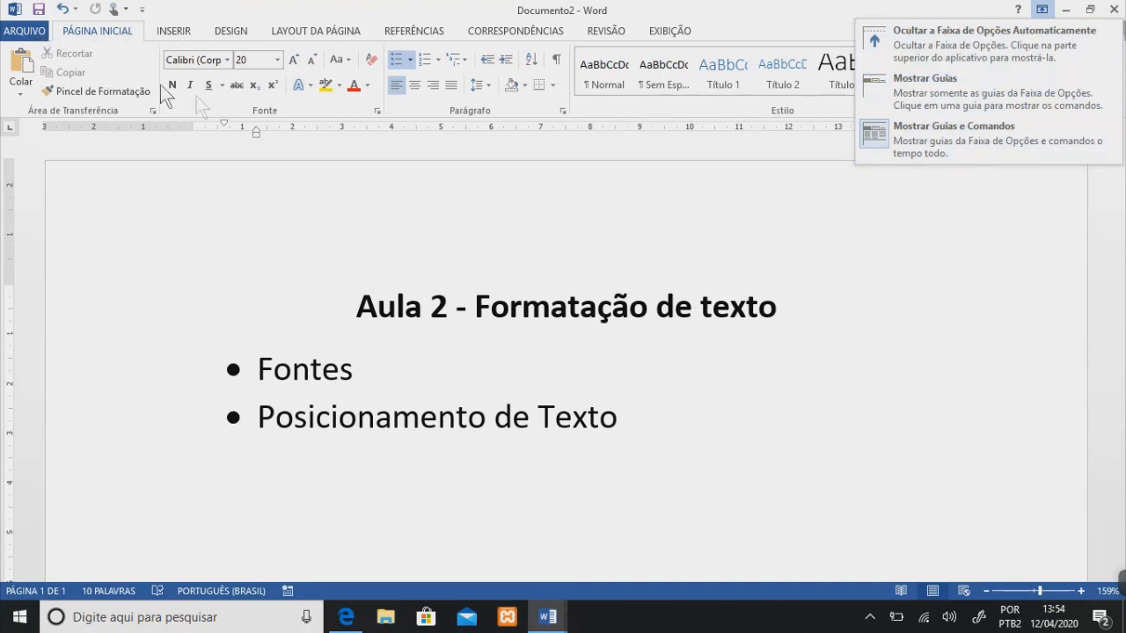
left_click(786, 16)
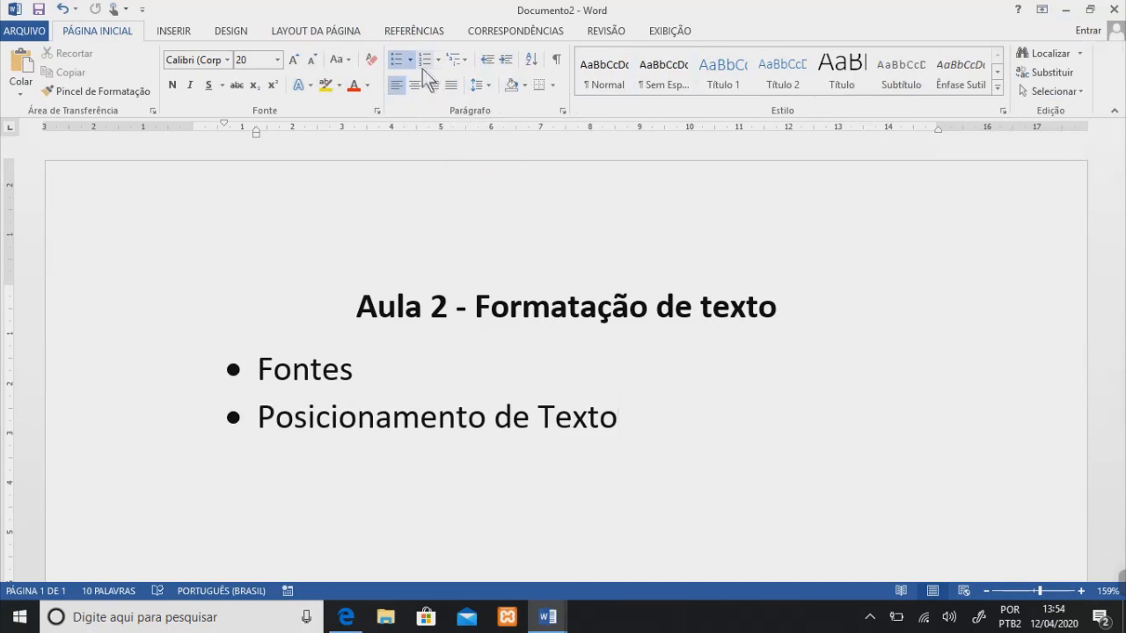
left_click(35, 30)
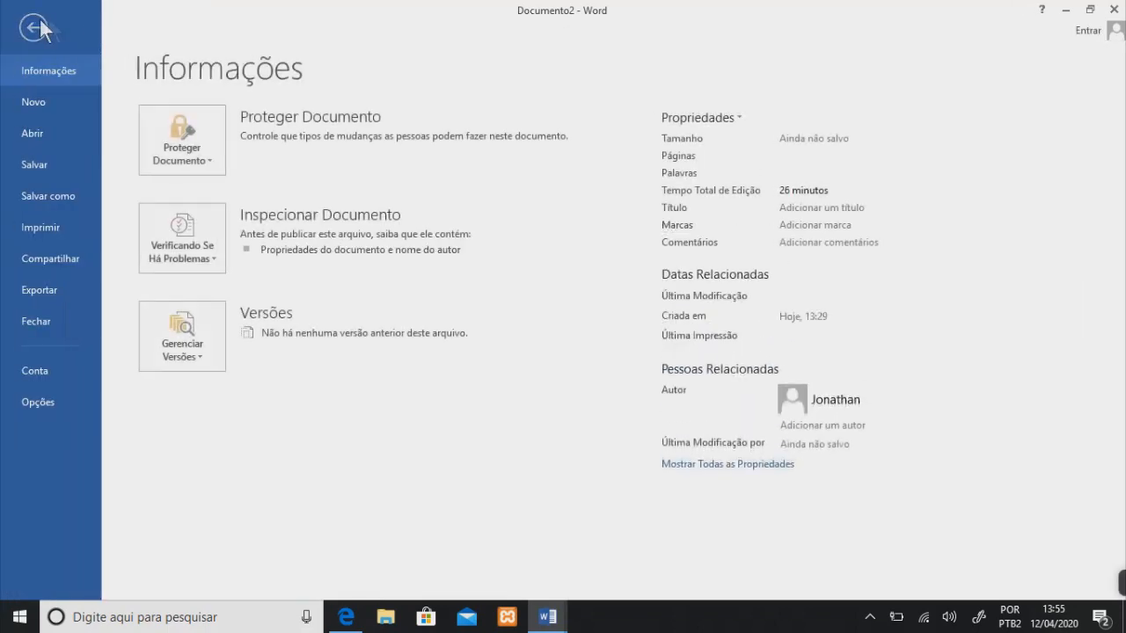
left_click(38, 25)
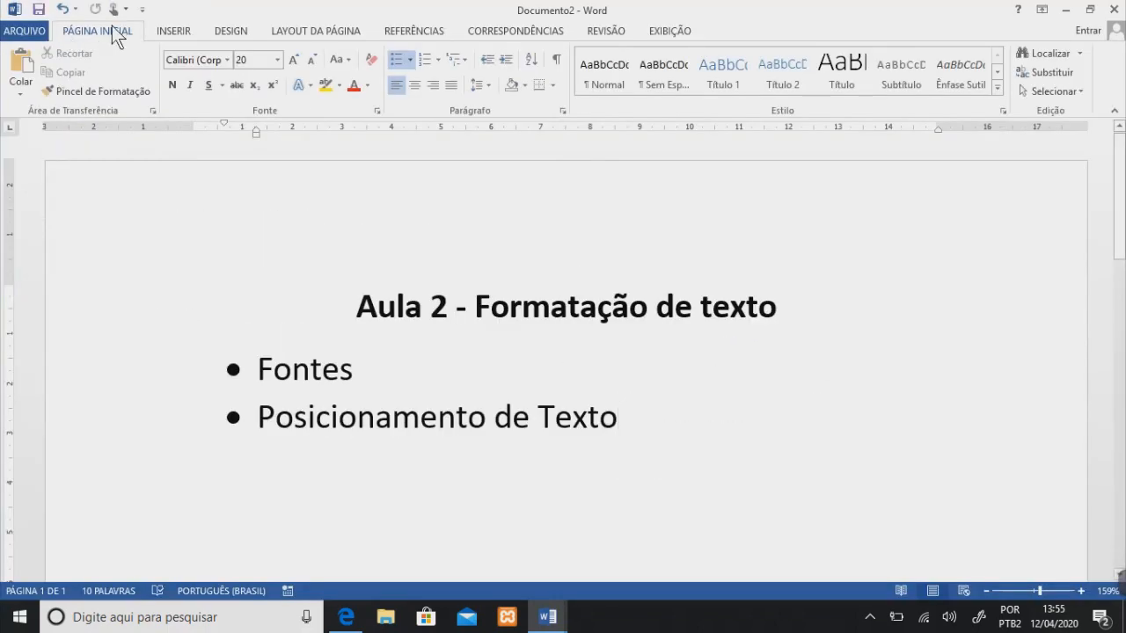
- Examine the command sets for inserting, design, page layout, references, mailings, review and view
left_click(183, 35)
left_click(252, 30)
left_click(283, 30)
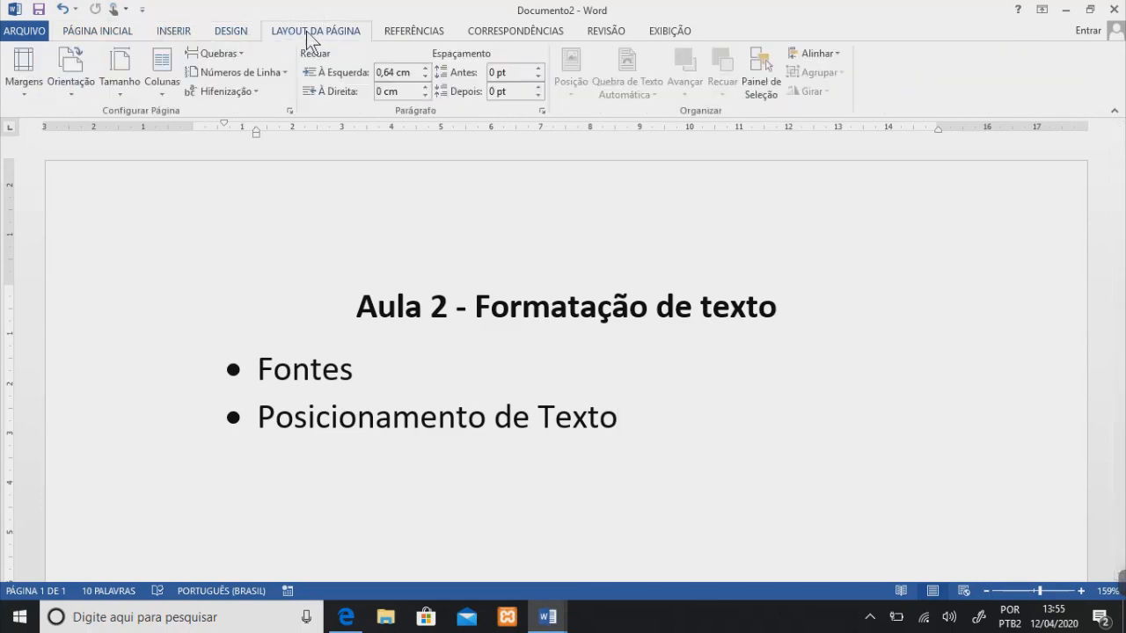
left_click(427, 32)
left_click(499, 37)
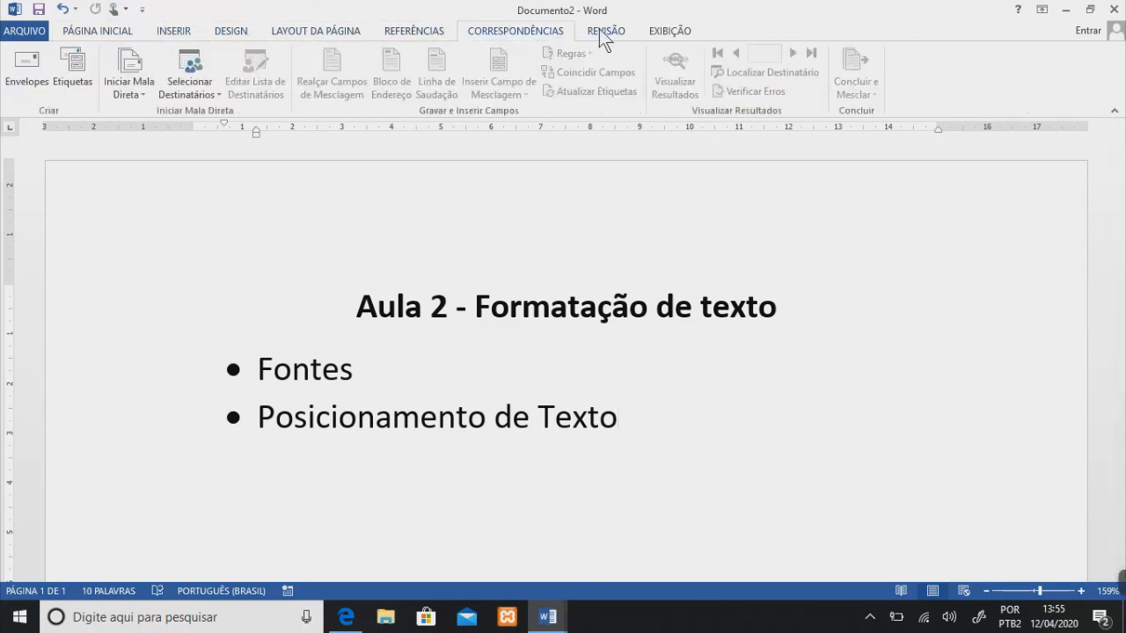
left_click(605, 36)
left_click(651, 37)
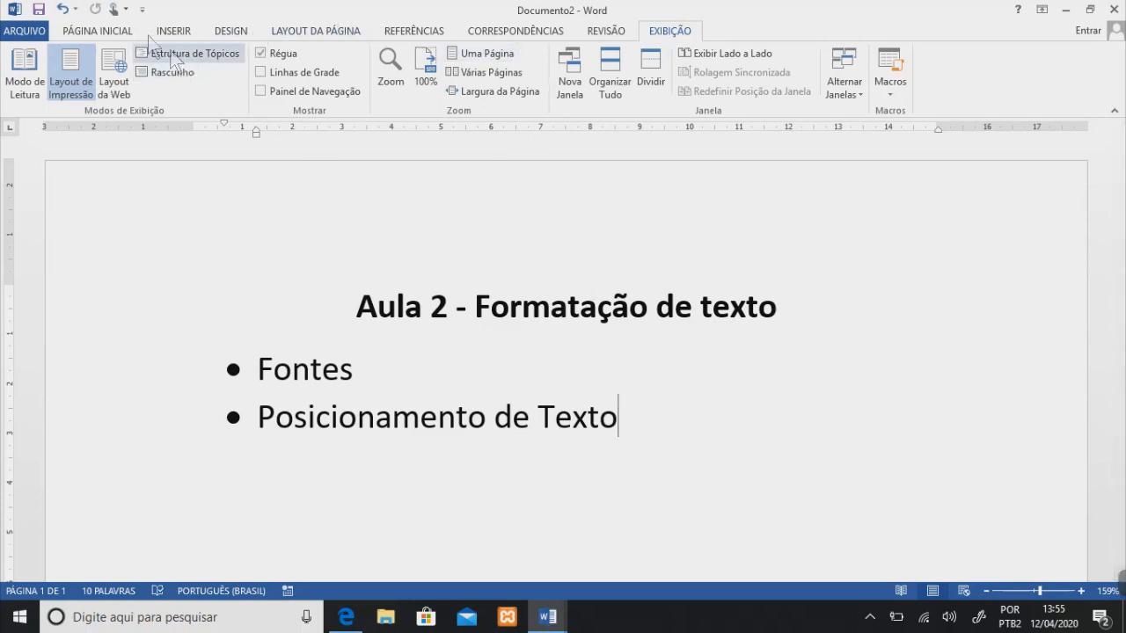
left_click(105, 31)
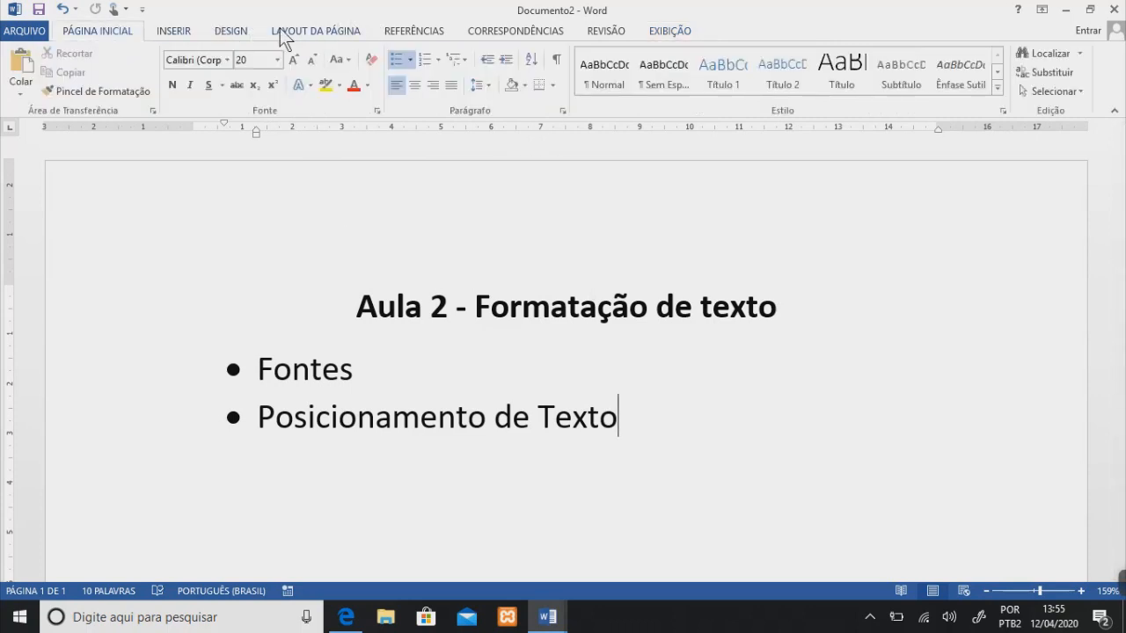
left_click(178, 31)
left_click(232, 33)
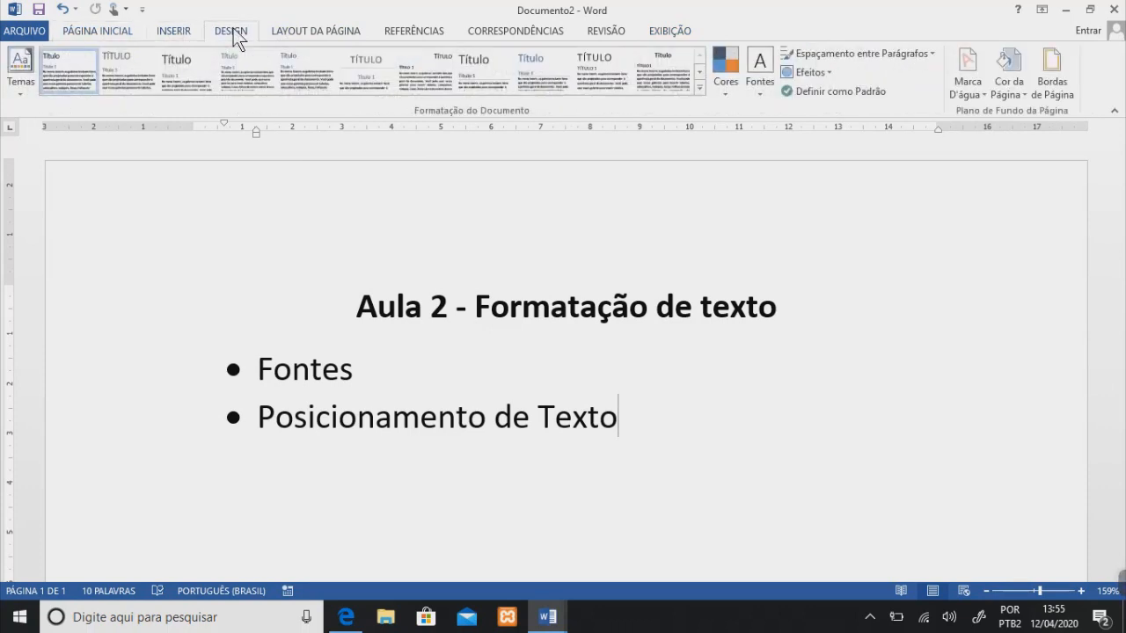
left_click(309, 32)
left_click(136, 35)
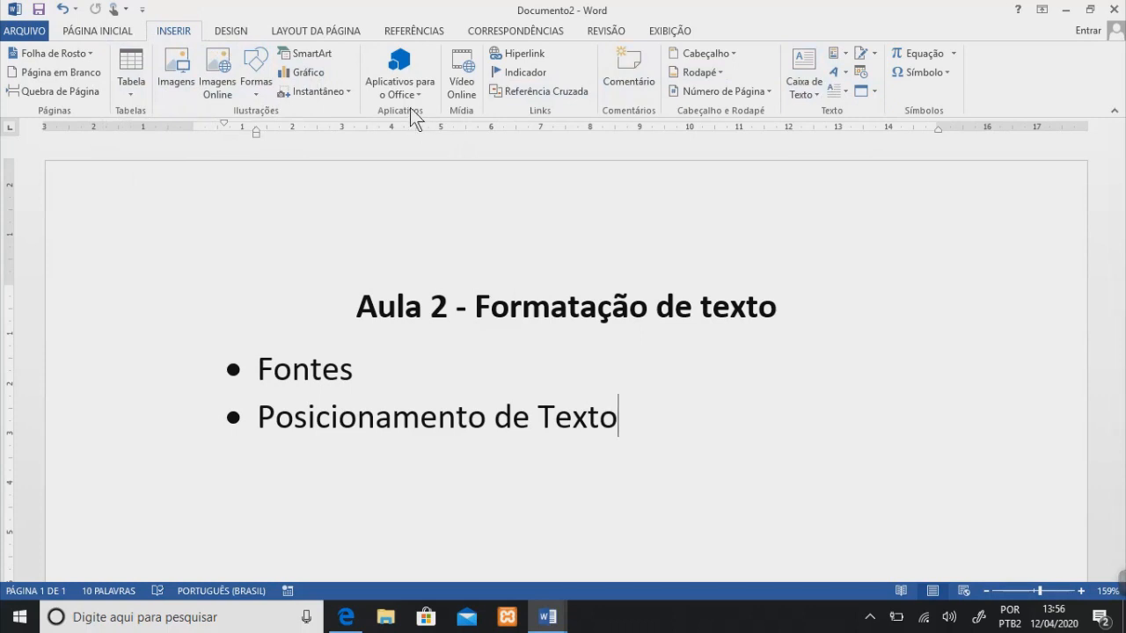
- Examine the document design commands, including watermark, page color and page borders, and compare them with the page layout commands
left_click(246, 27)
key("ctrl")
key("ctrl")
key("ctrl")
key("ctrl")
key("ctrl")
key("ctrl")
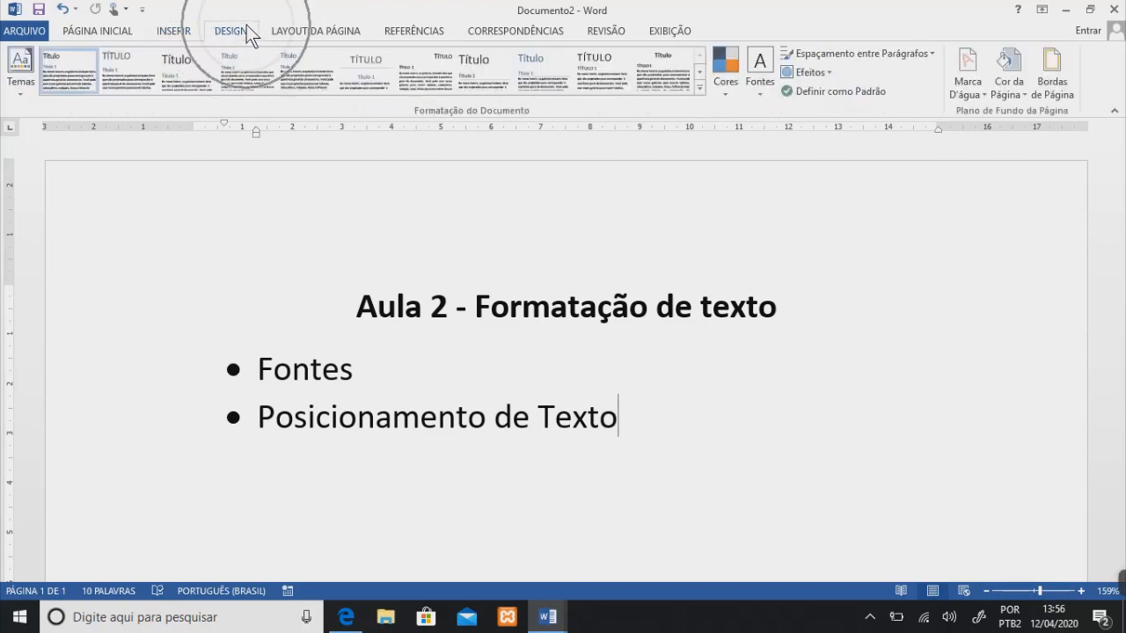
key("ctrl")
key("ctrl")
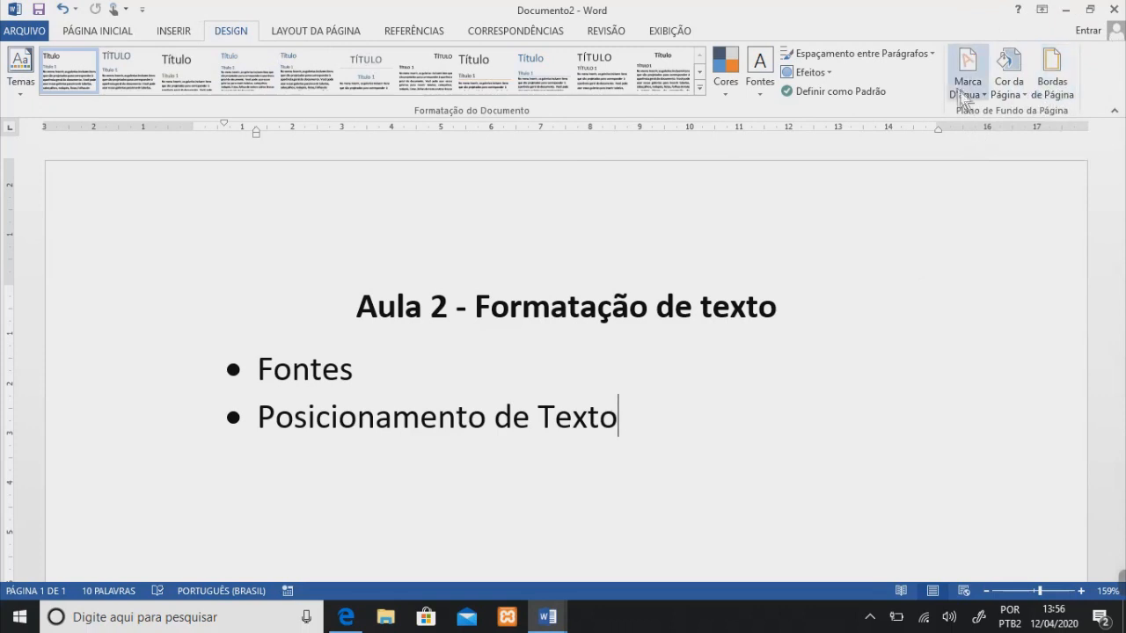
left_click(312, 33)
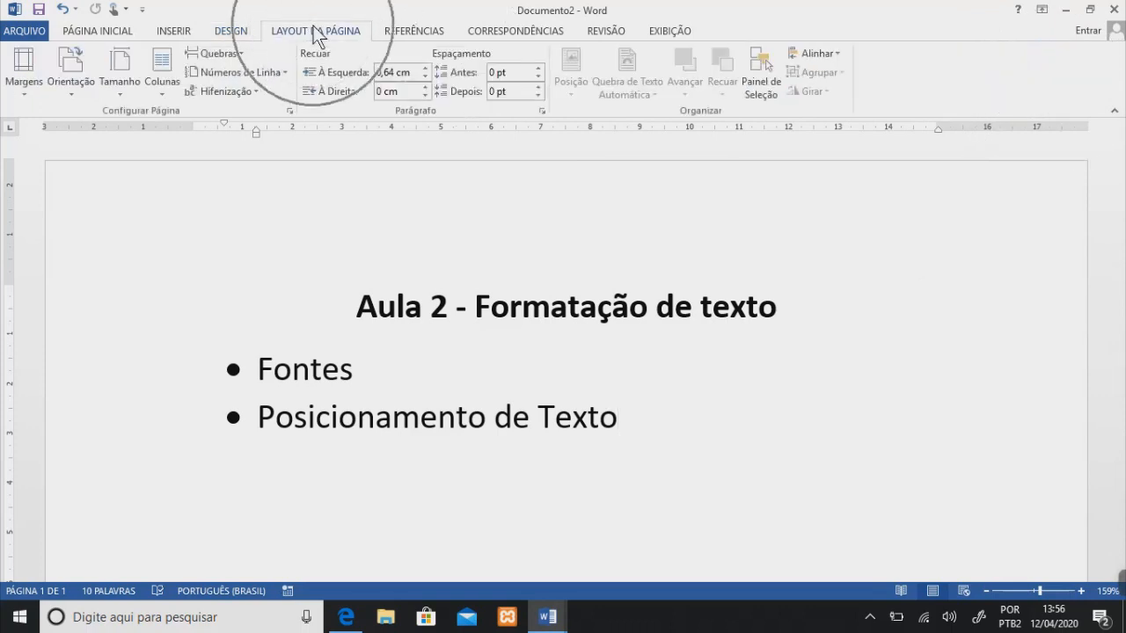
key("ctrl")
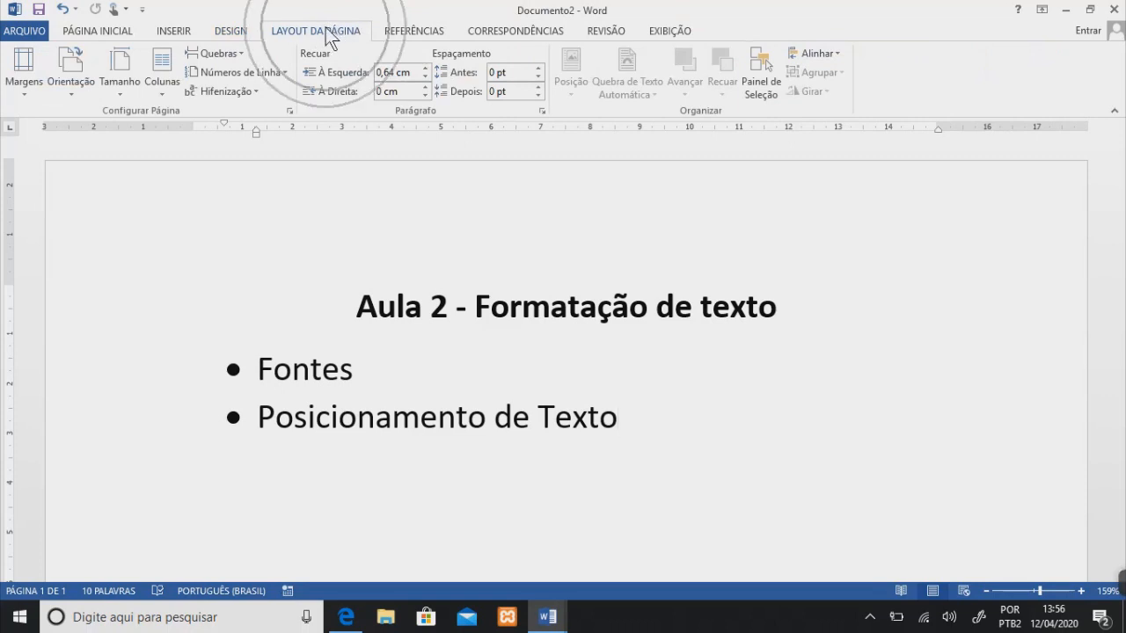
left_click(244, 29)
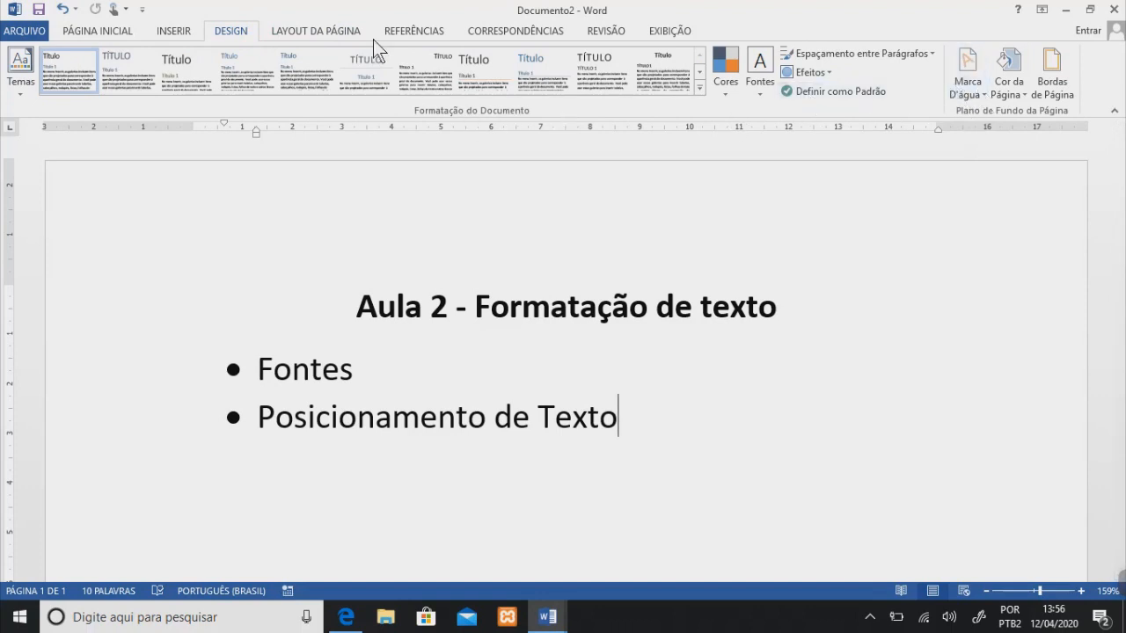
left_click(333, 33)
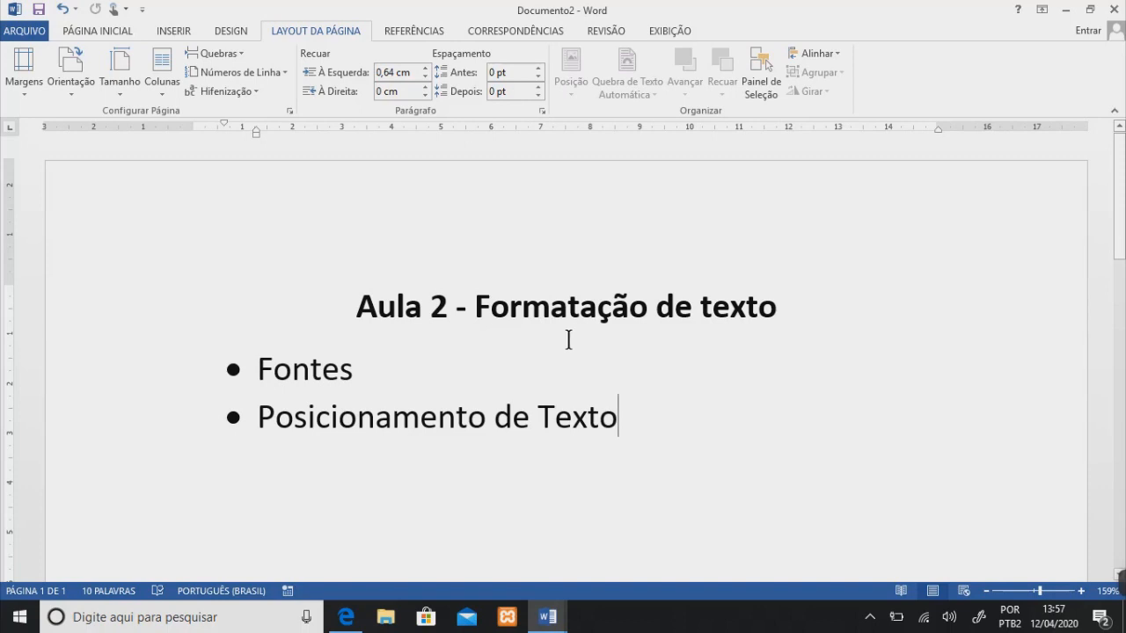
- Look over the references, mailings and review commands, revisit those for inserting, design and page layout, and return to the home commands
left_click(417, 34)
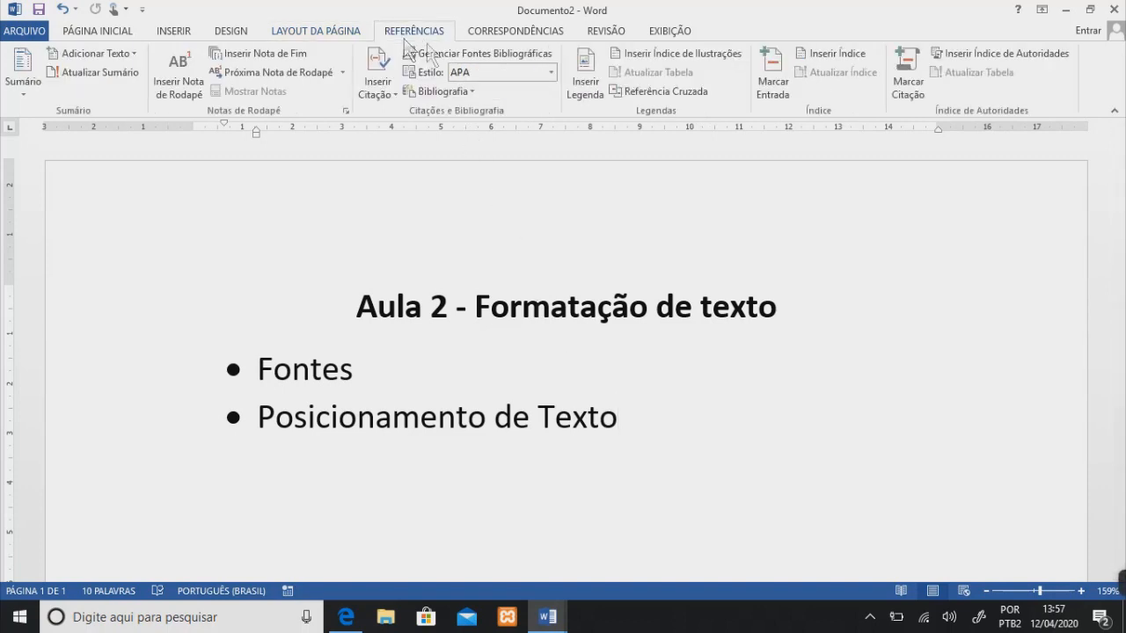
left_click(516, 35)
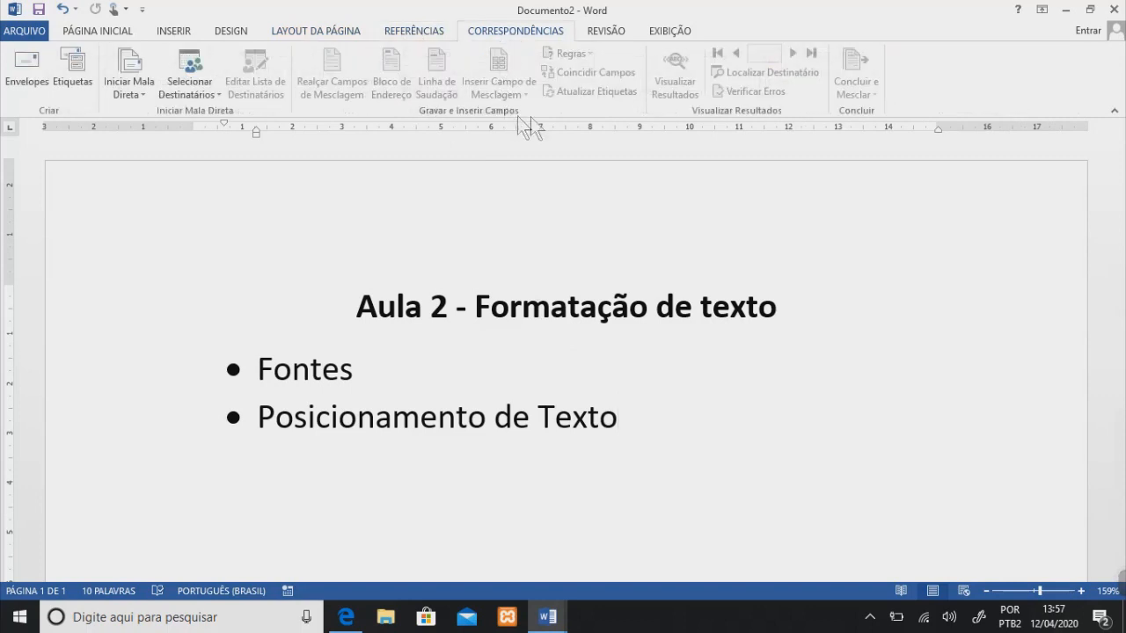
left_click(618, 31)
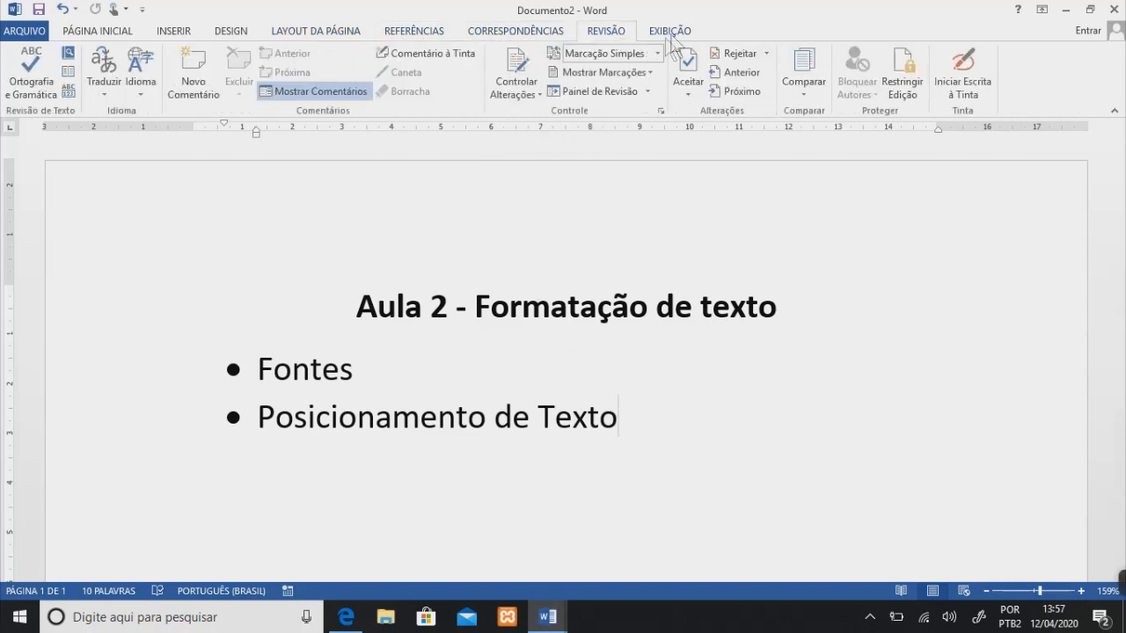
left_click(128, 30)
left_click(182, 29)
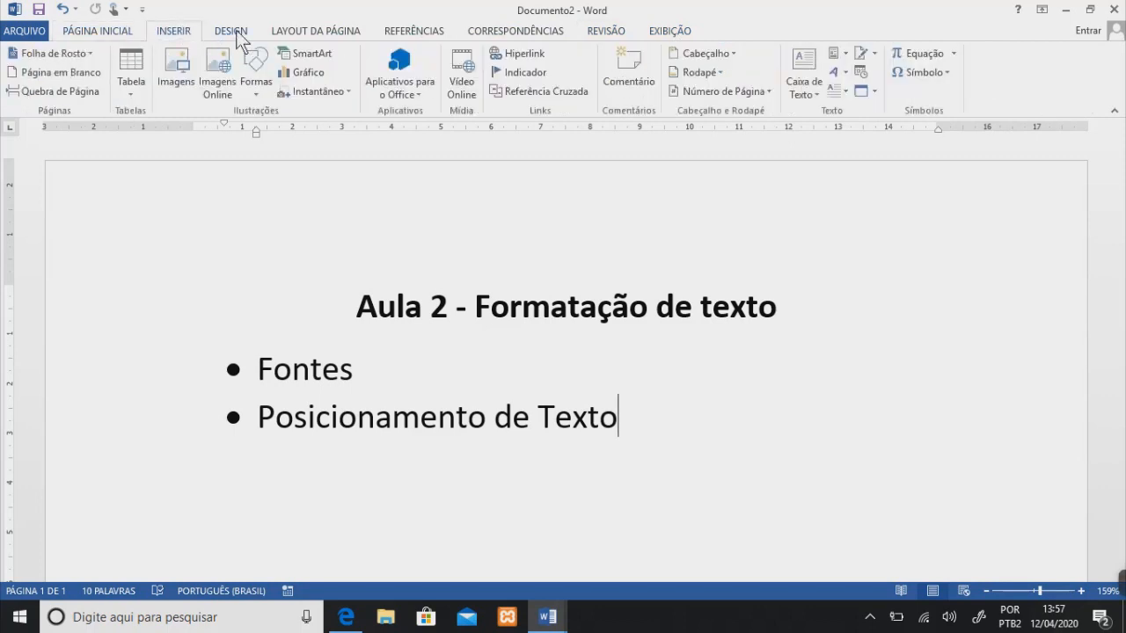
left_click(235, 31)
left_click(304, 31)
left_click(105, 30)
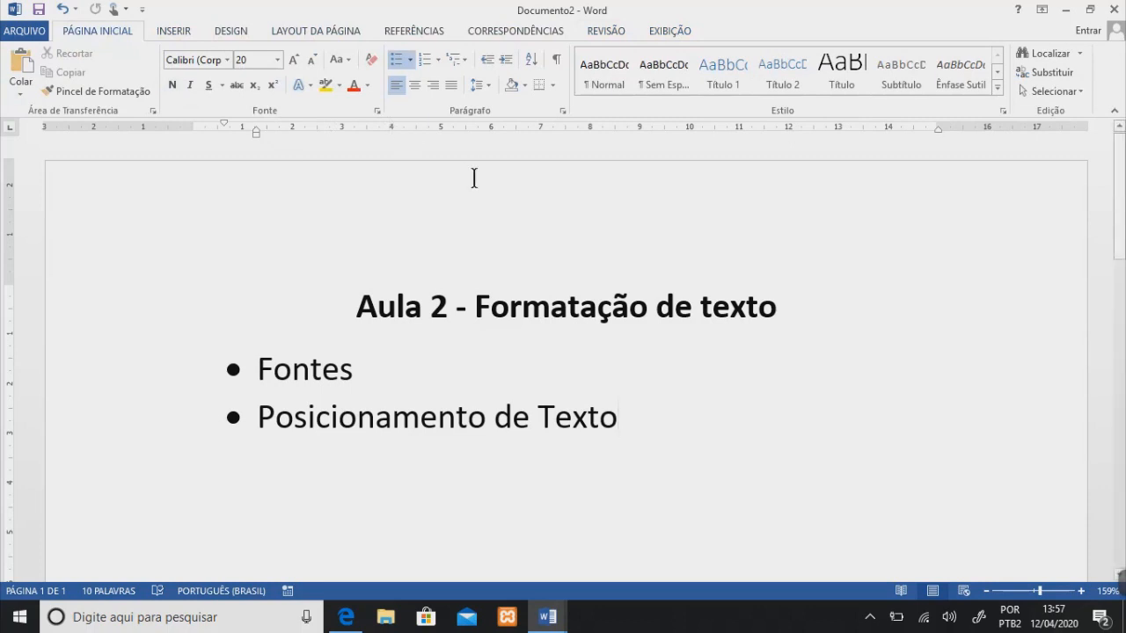
- Go through each command set from inserting to view and return to the font, paragraph and style commands
left_click(167, 30)
left_click(222, 30)
left_click(297, 30)
left_click(424, 30)
left_click(528, 31)
left_click(607, 32)
left_click(649, 32)
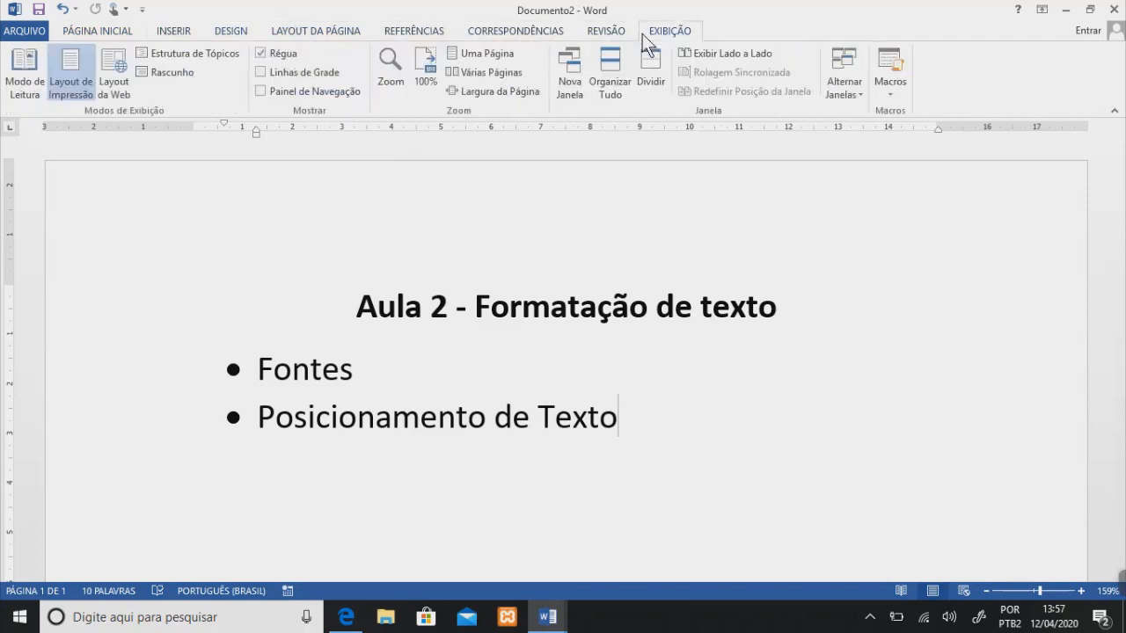
left_click(92, 30)
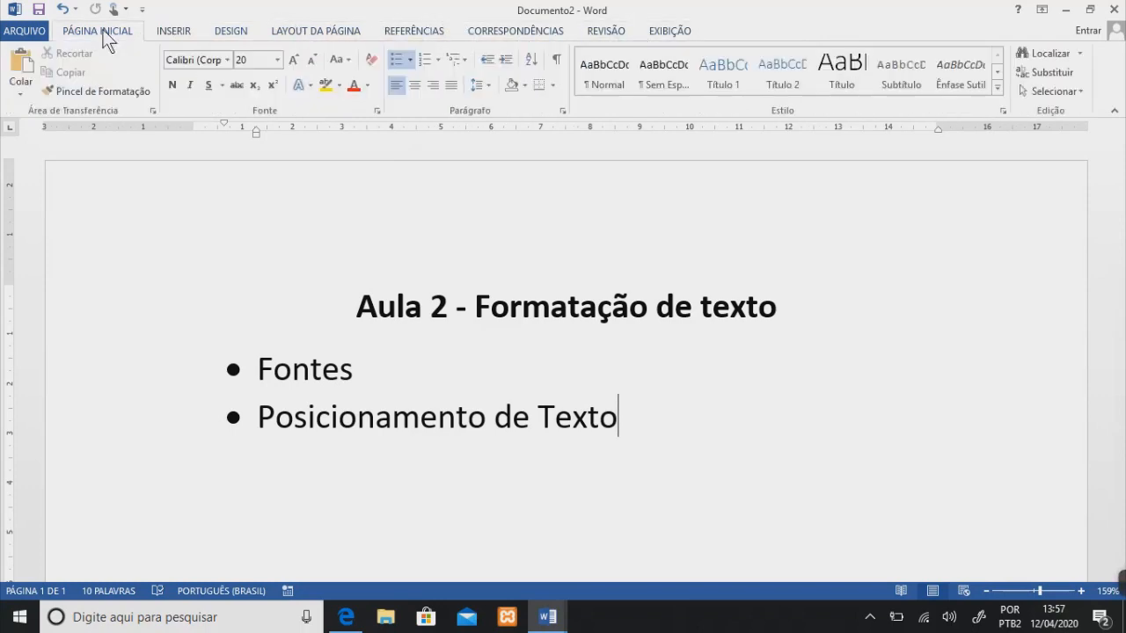
left_click(111, 37)
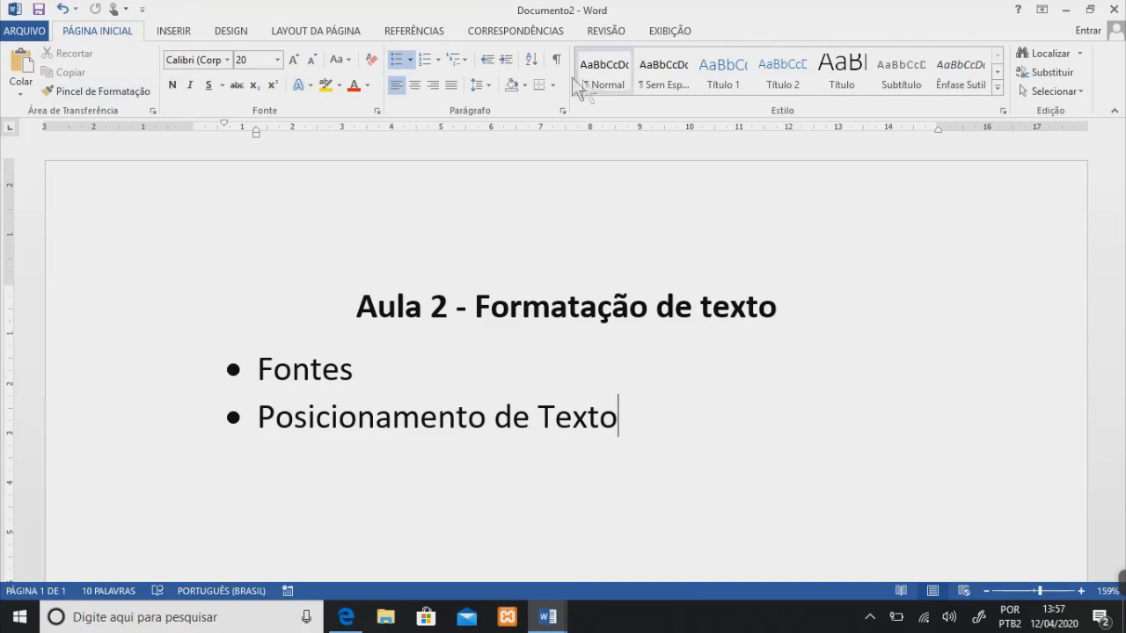
left_click(385, 89)
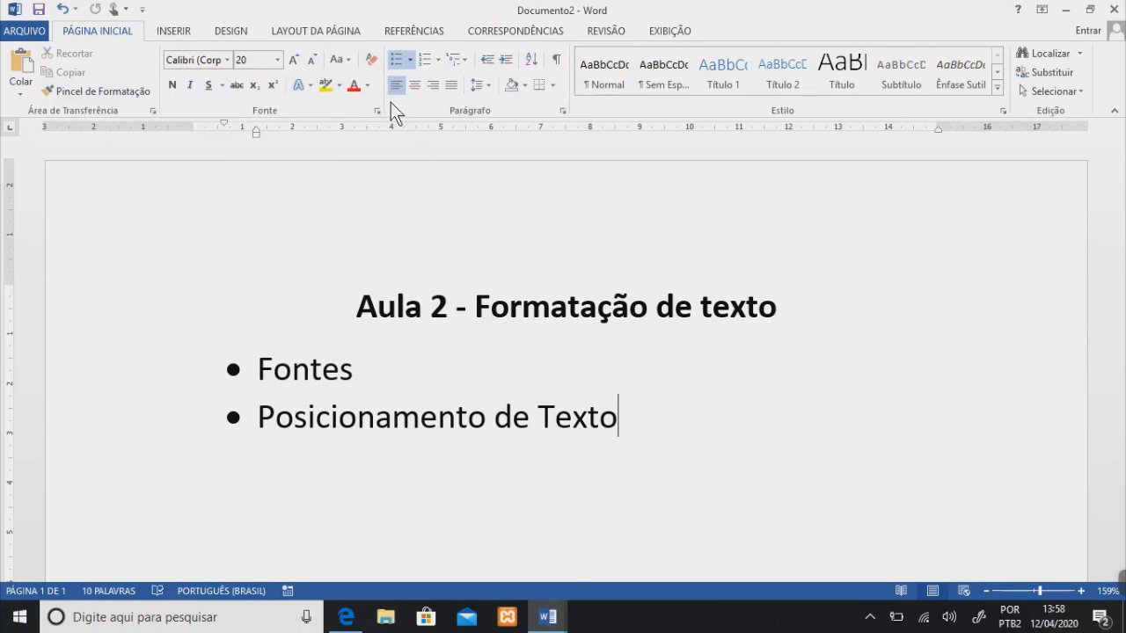
key("ctrl")
key("ctrl")
key("ctrl")
key("ctrl")
key("ctrl")
key("ctrl")
key("ctrl")
key("ctrl")
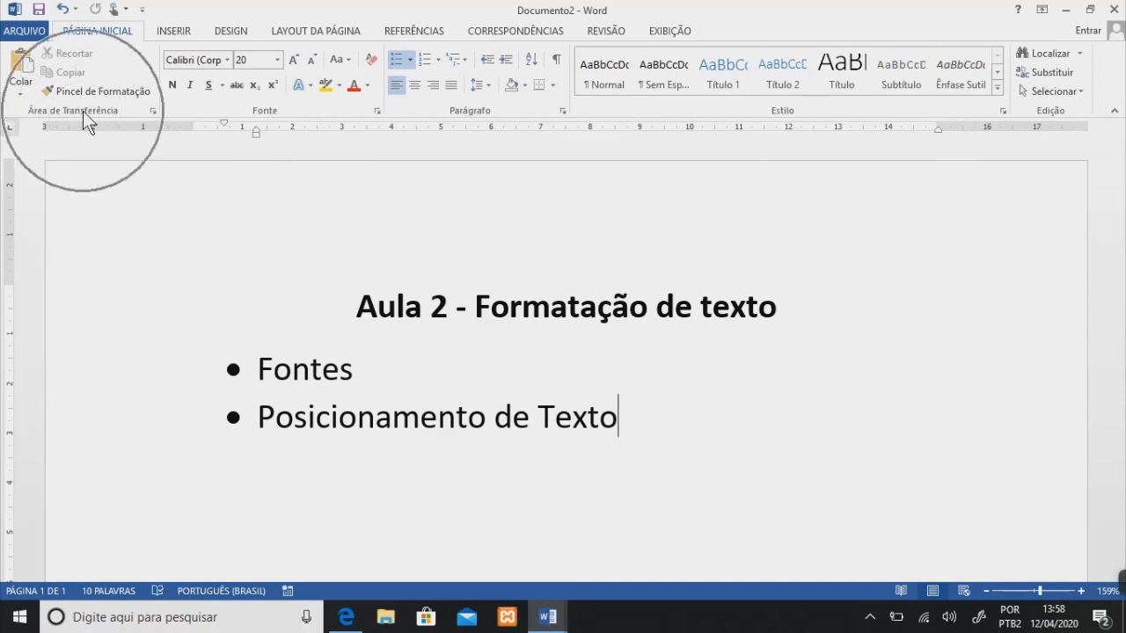
key("ctrl")
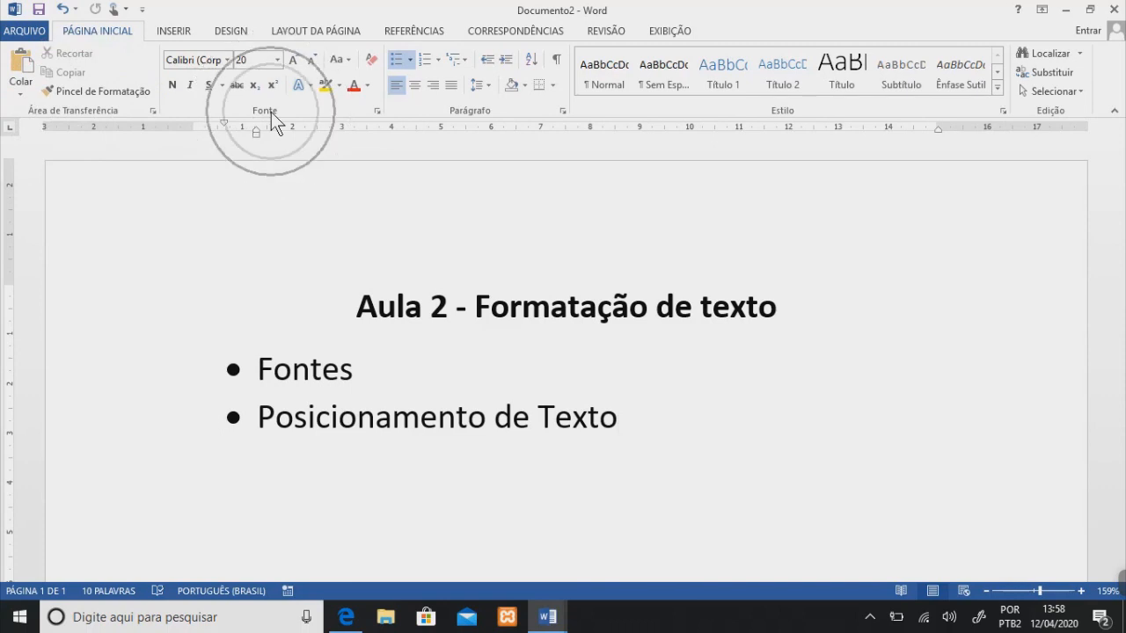
key("ctrl")
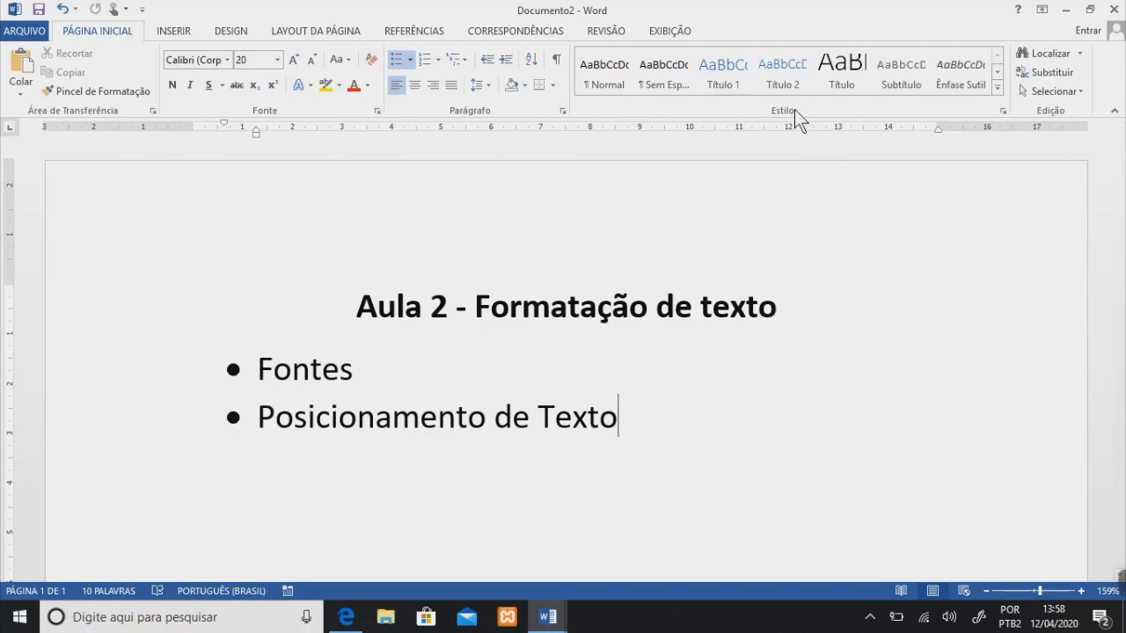
key("ctrl")
key("ctrl")
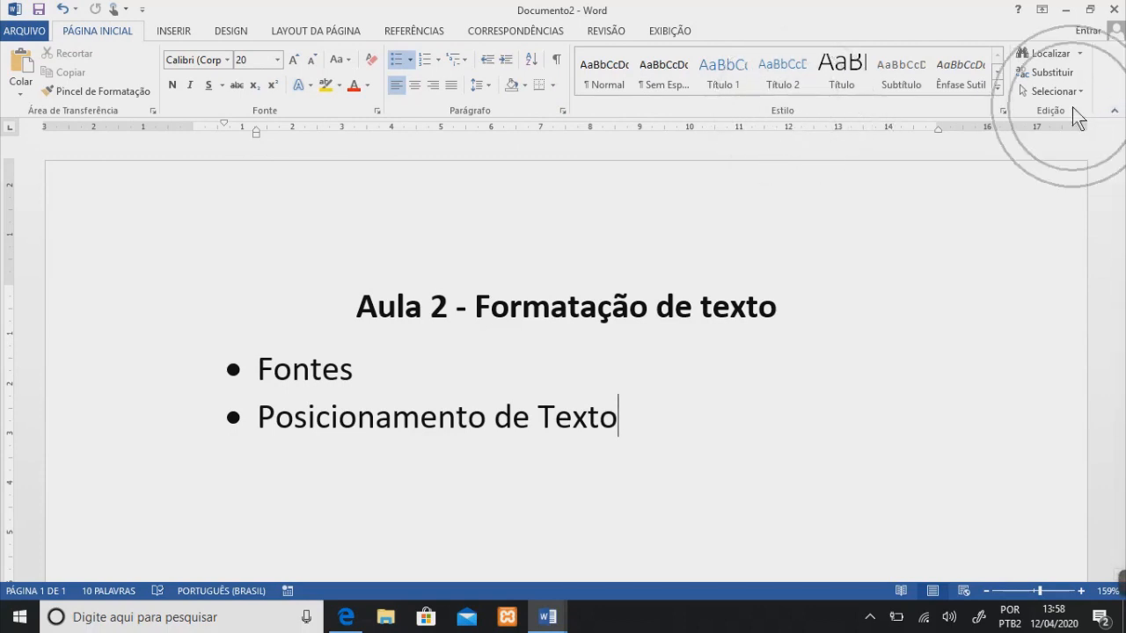
key("ctrl")
key("ctrl")
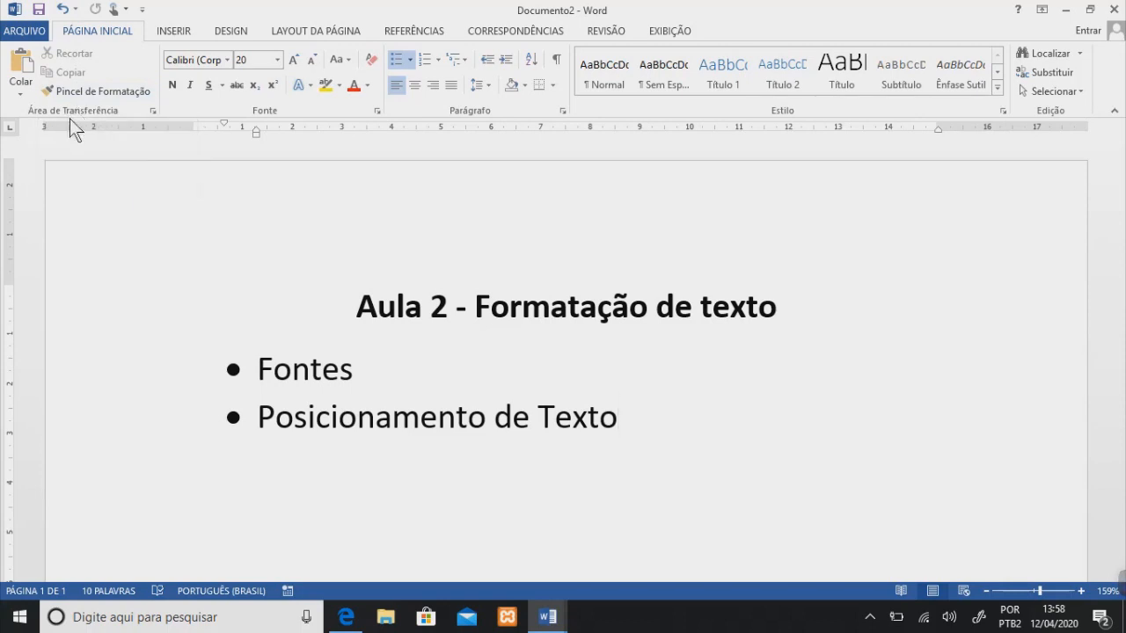
key("ctrl")
key("ctrl")
key("ctrl")
key("ctrl")
key("ctrl")
key("ctrl")
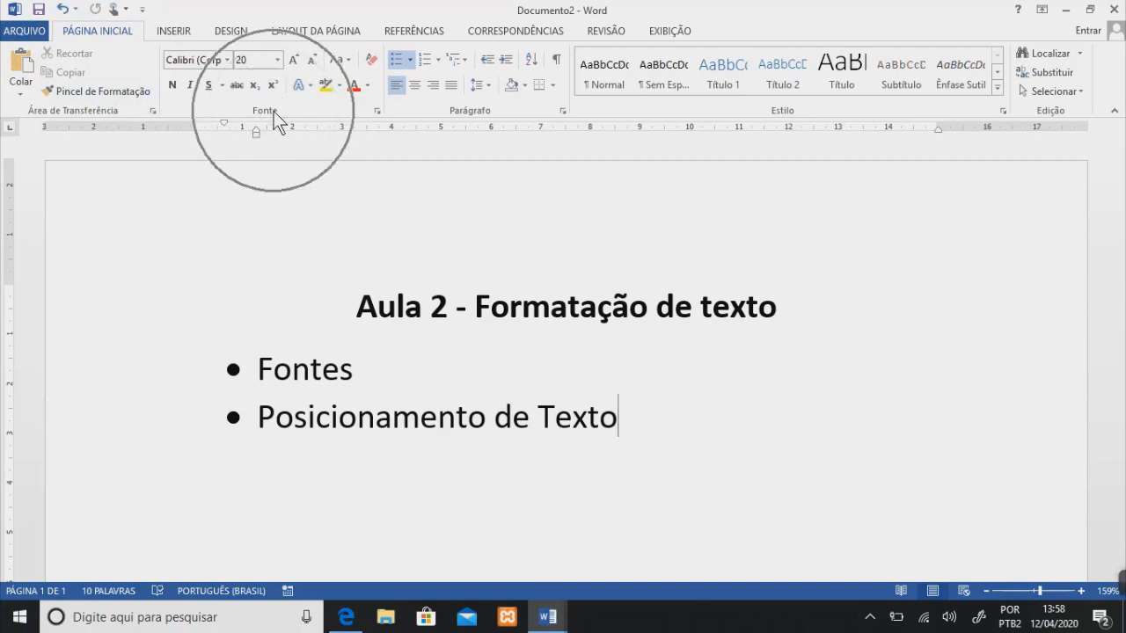
key("ctrl")
key("ctrl")
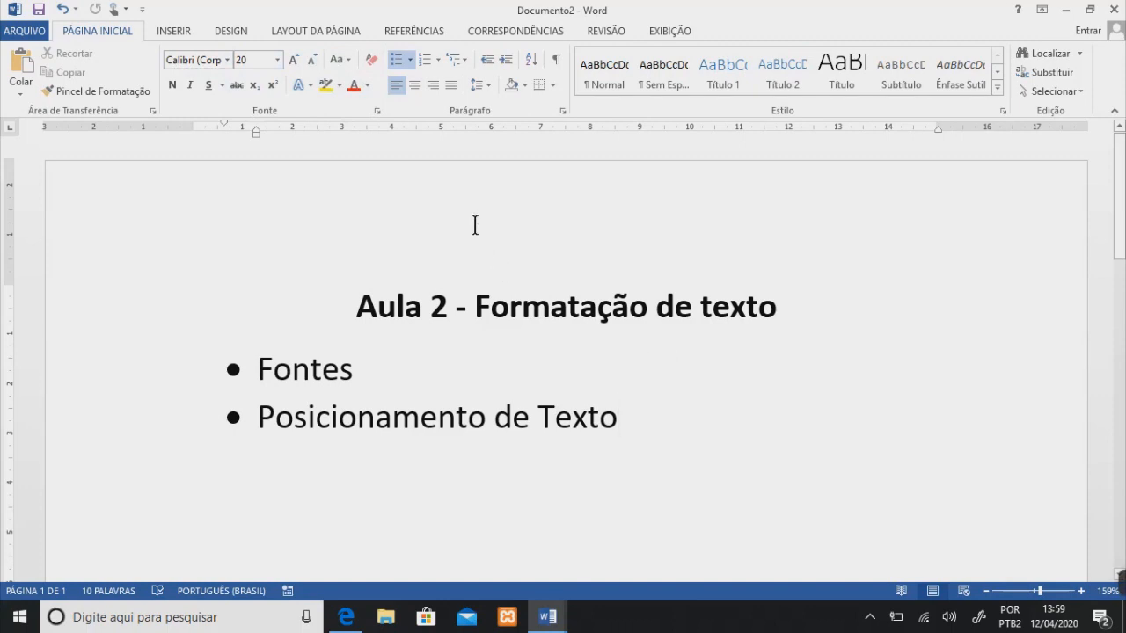
left_click(478, 116)
left_click(478, 116)
left_click(479, 116)
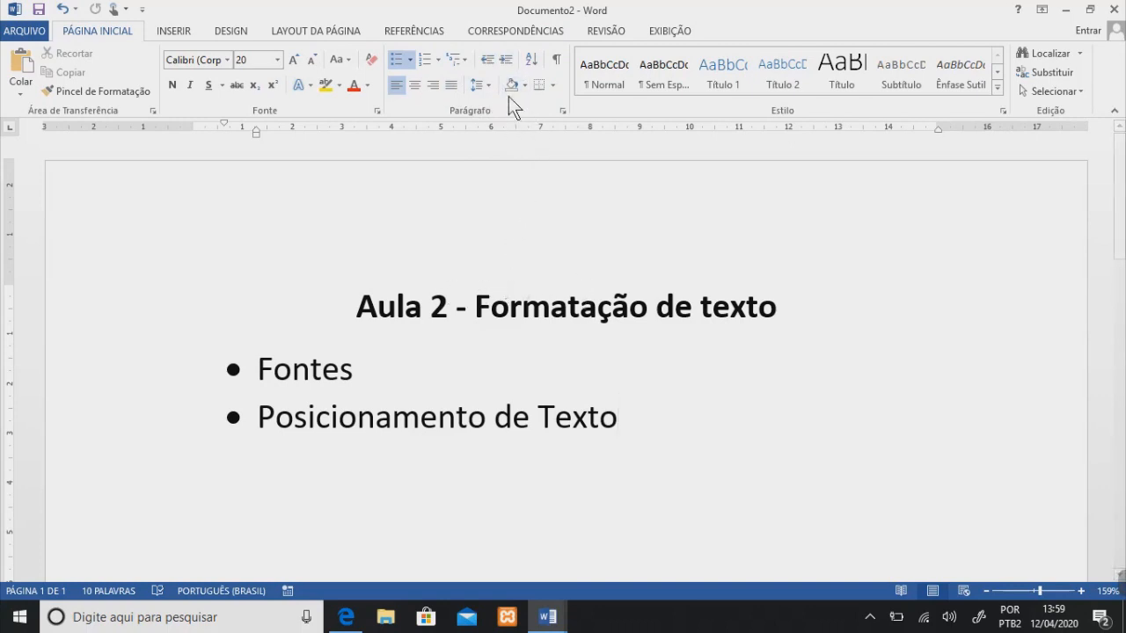
key("ctrl")
key("ctrl")
key("ctrl")
key("ctrl")
key("ctrl")
key("ctrl")
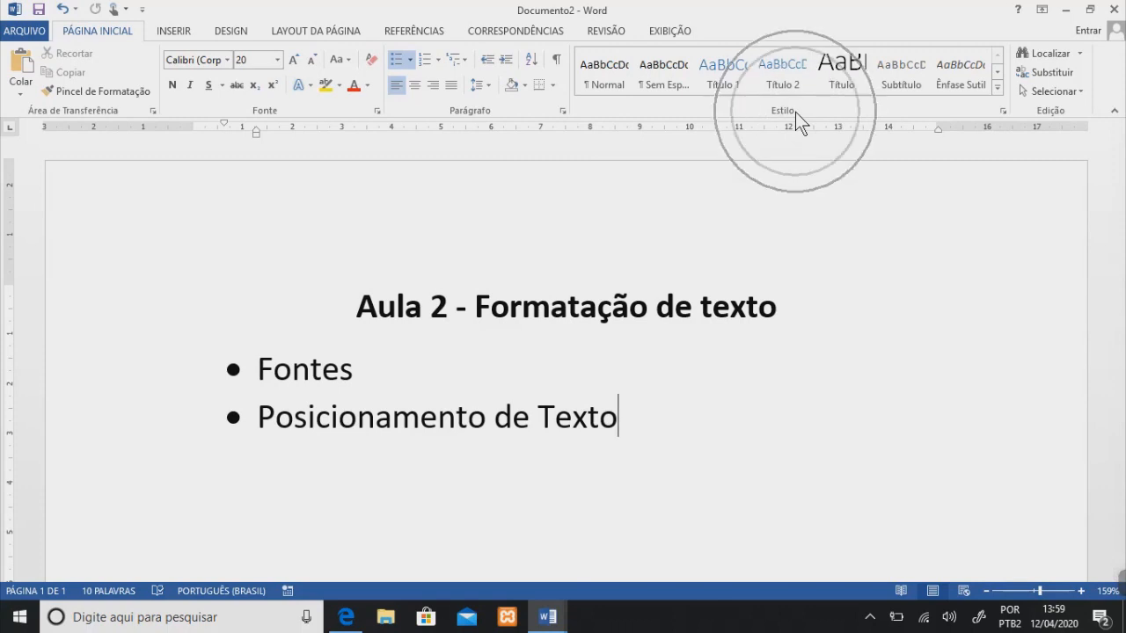
key("ctrl")
key("ctrl")
key("ctrl")
key("ctrl")
key("ctrl")
key("ctrl")
key("ctrl")
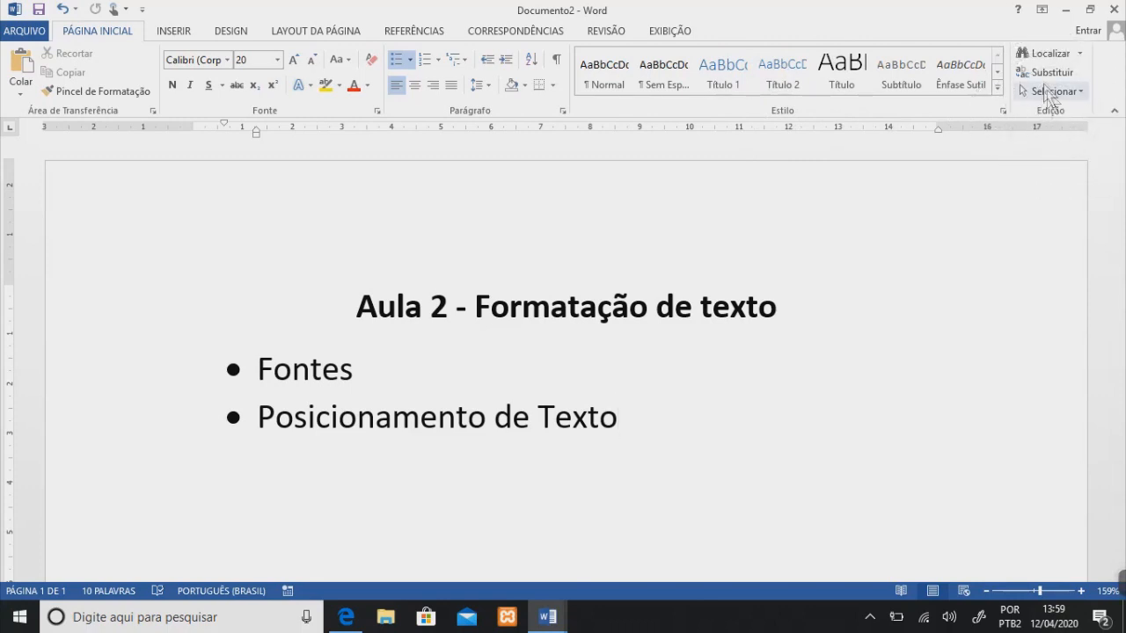
key("ctrl")
key("ctrl")
key("ctrl")
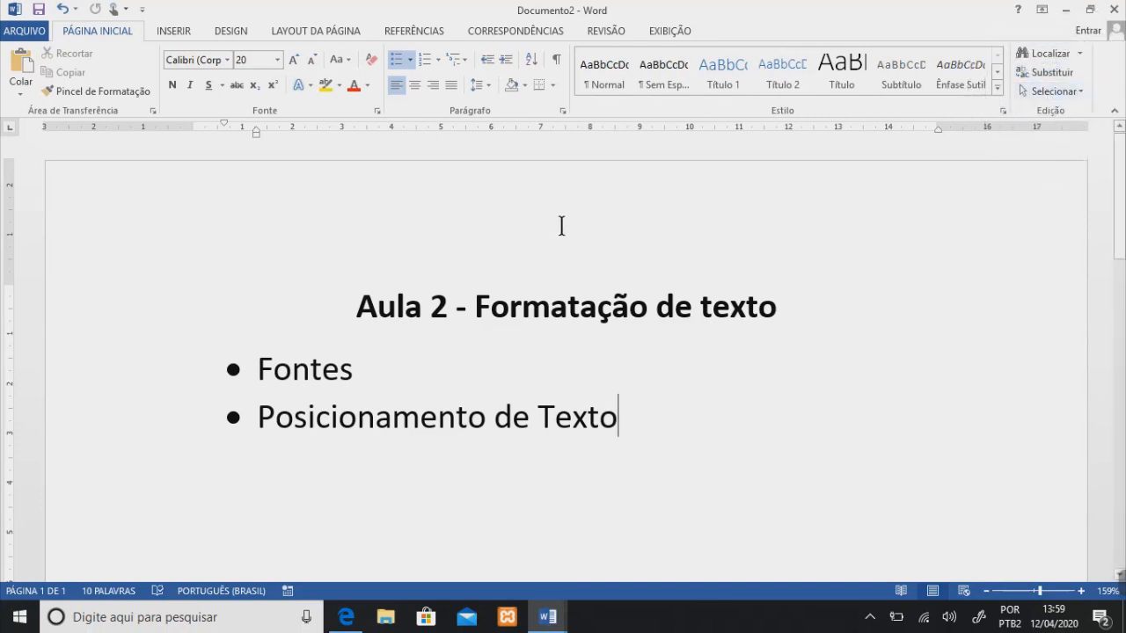
- Switch to the Documento1 document, then select its body paragraph and clear that selection
mouse_move(545, 614)
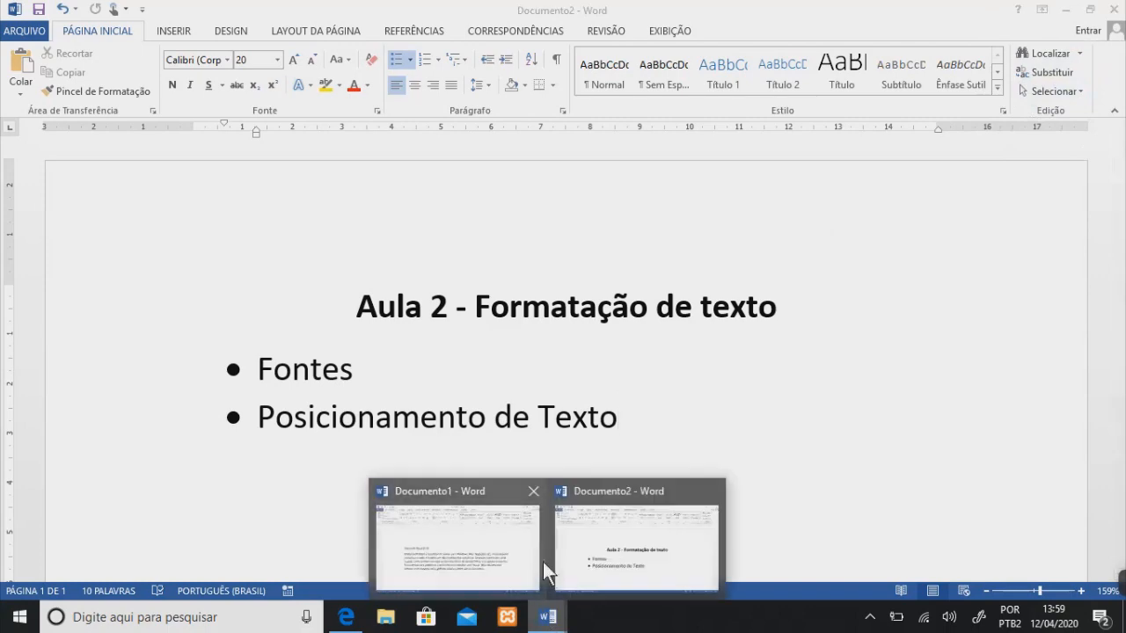
left_click(499, 541)
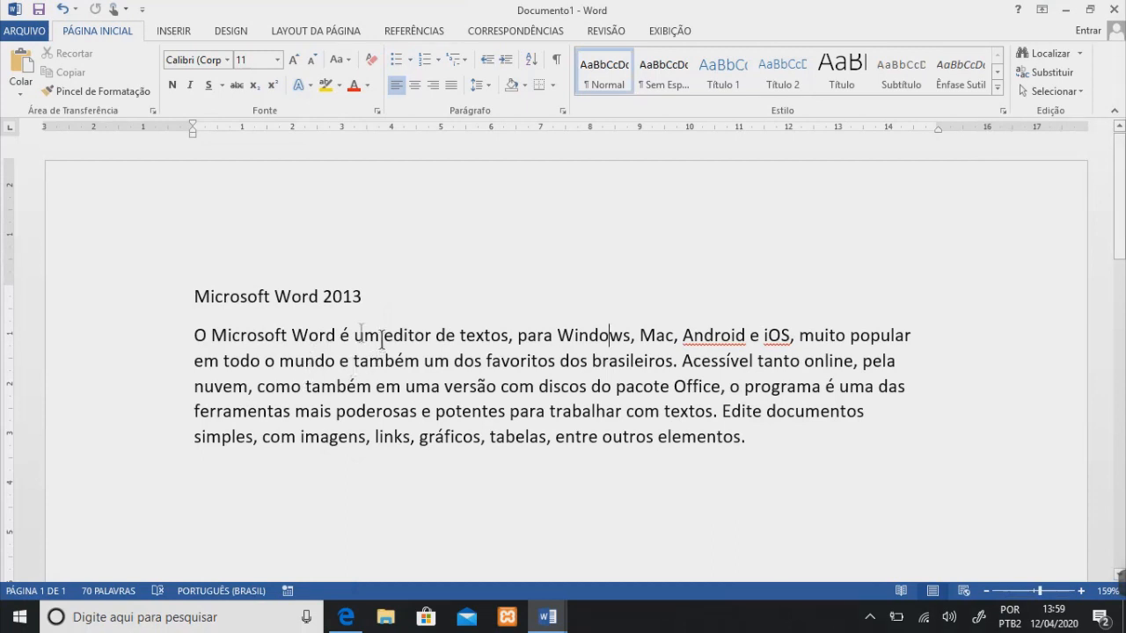
left_click_drag(748, 438, 195, 336)
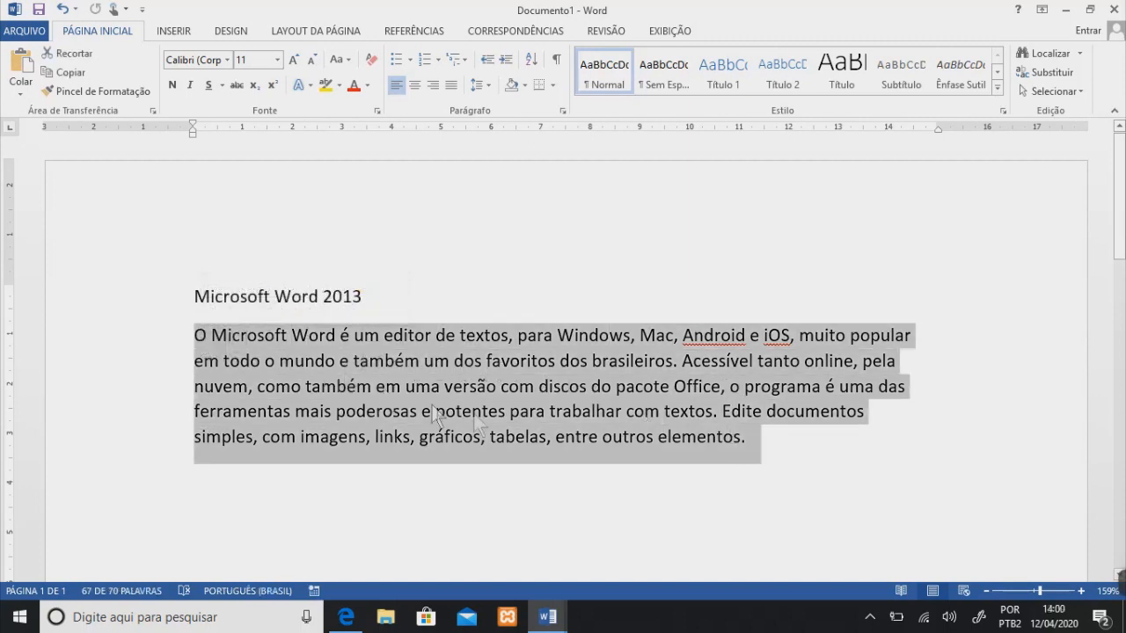
left_click(555, 259)
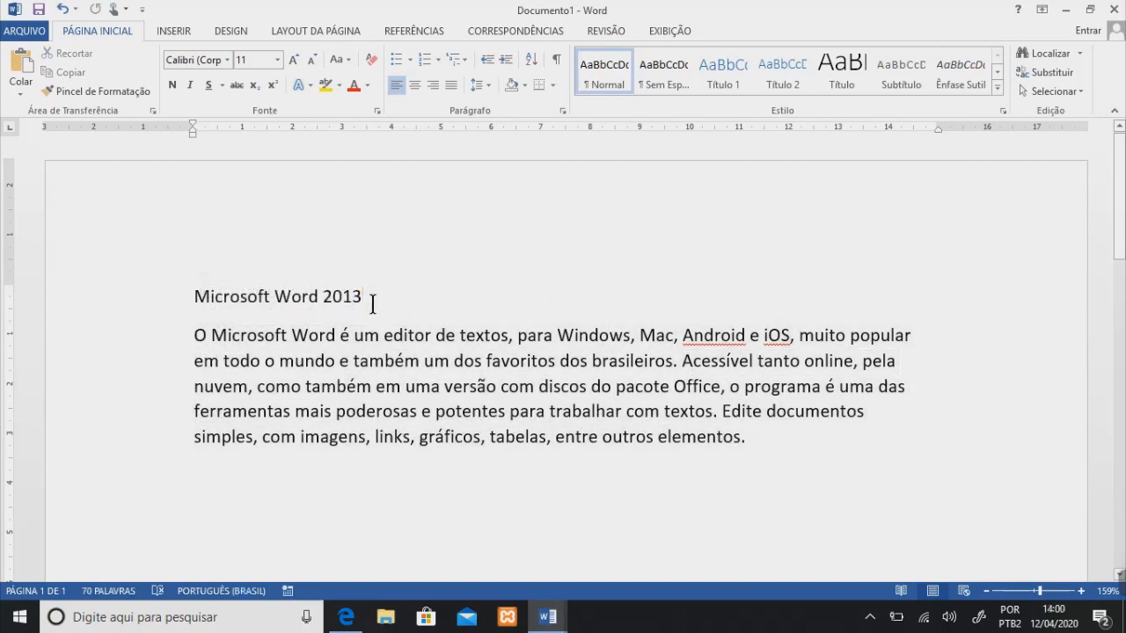
- Select the whole title line "Microsoft Word 2013" above the body paragraph
left_click(751, 440)
left_click(379, 295)
left_click(226, 66)
left_click_drag(361, 296, 200, 299)
left_click_drag(369, 296, 200, 299)
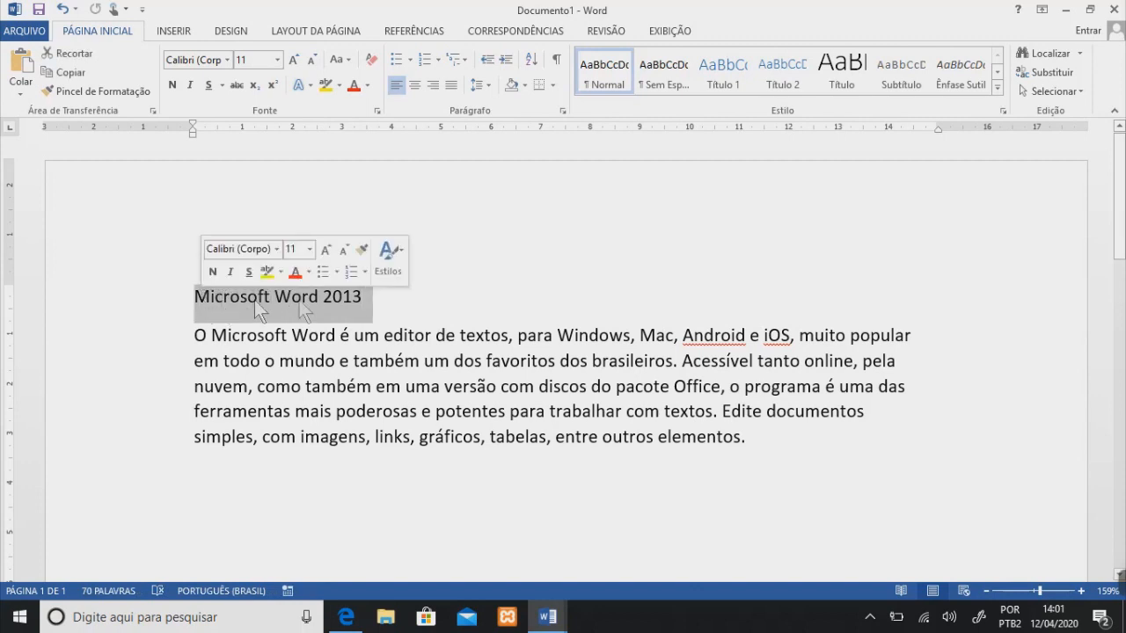
left_click(371, 298)
left_click_drag(371, 298, 211, 299)
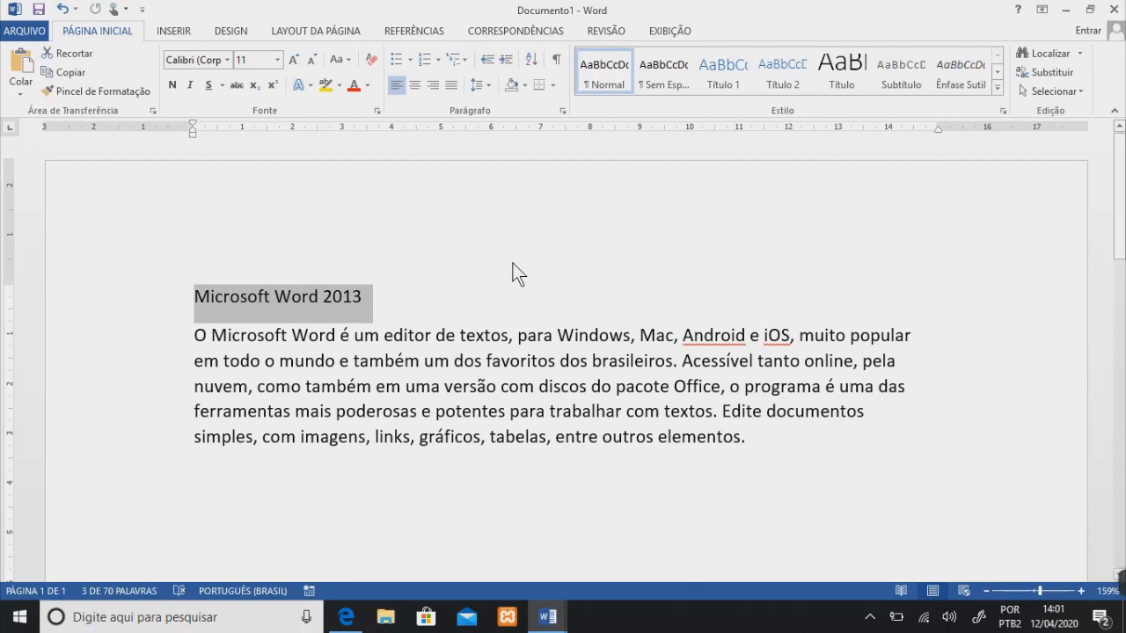
left_click(364, 296)
left_click_drag(382, 298, 208, 299)
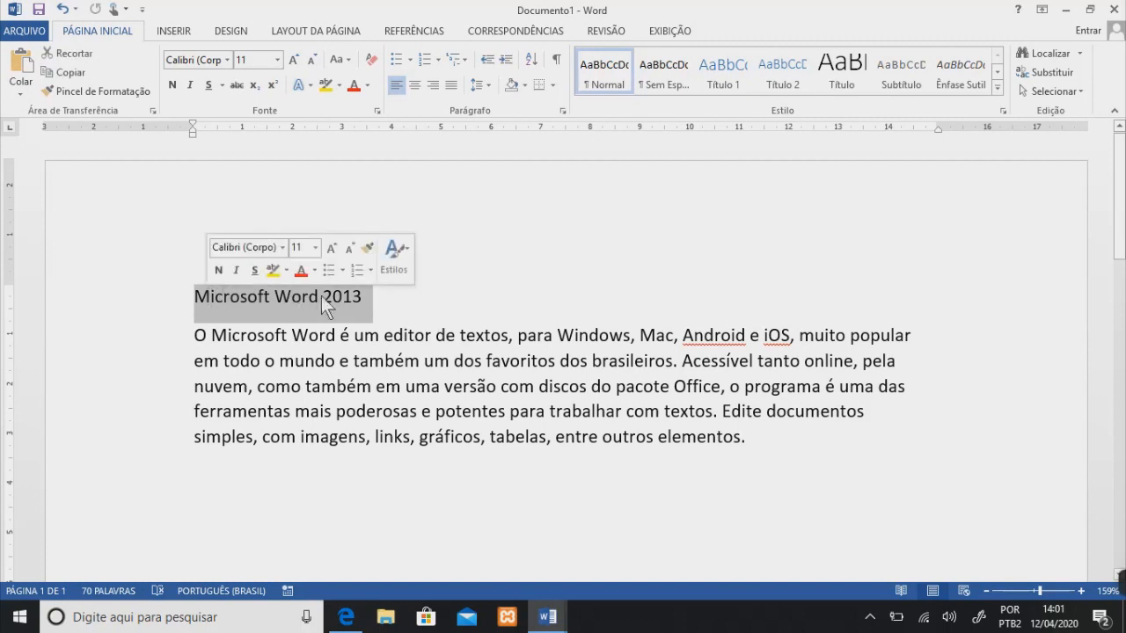
left_click(367, 298)
left_click_drag(366, 297, 209, 298)
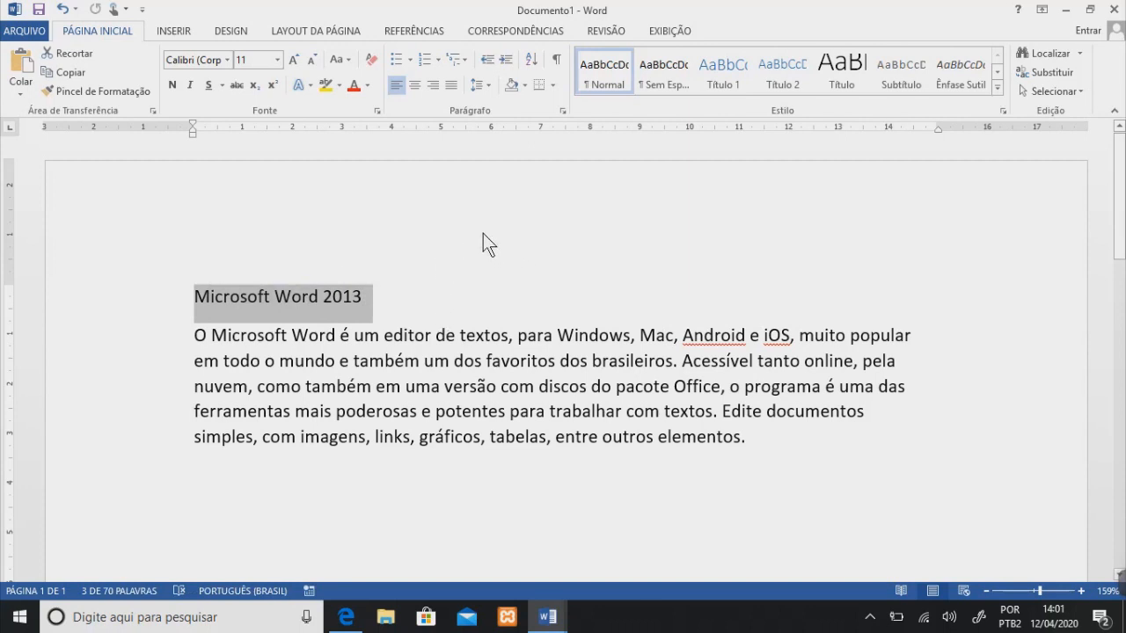
key("ctrl")
key("ctrl")
key("ctrl")
key("ctrl")
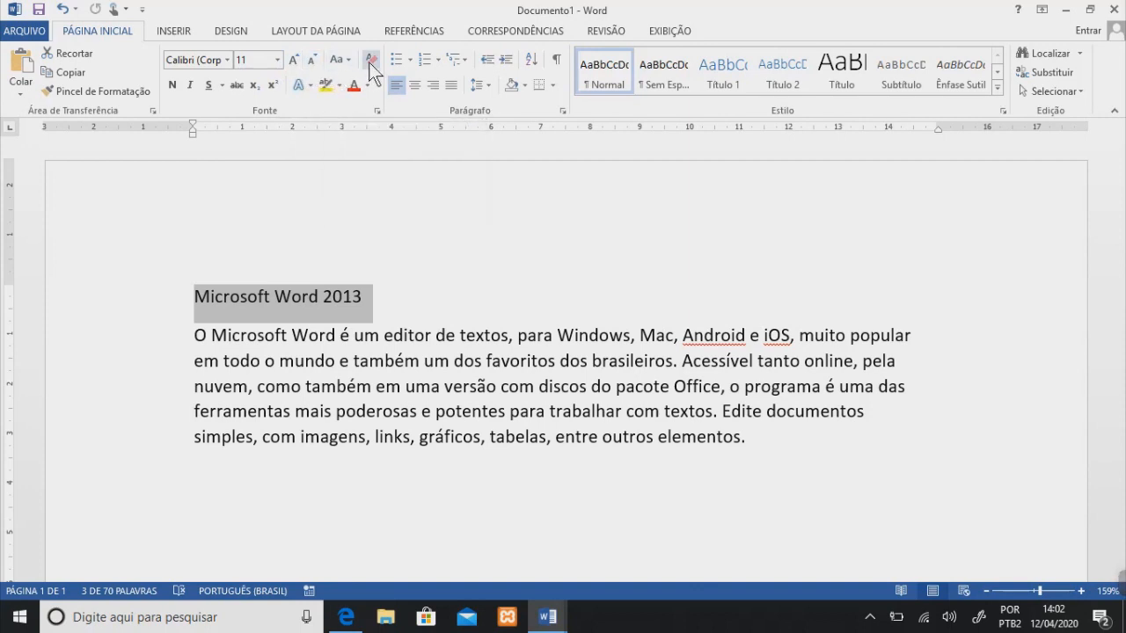
- Change the font of the selected title "Microsoft Word 2013" to Banthers
left_click(227, 59)
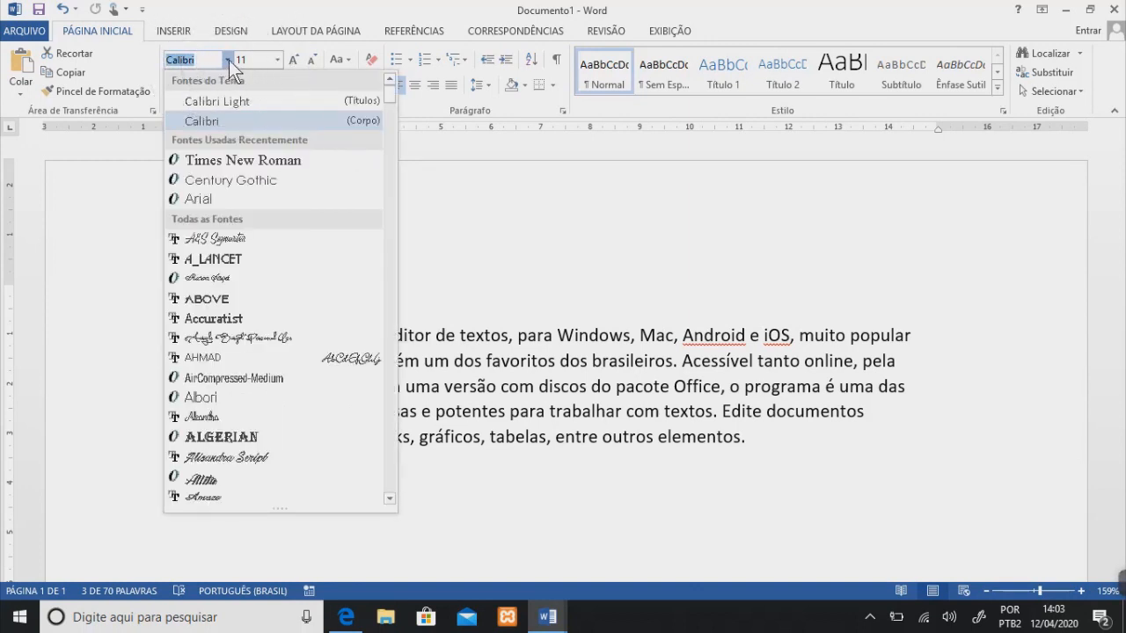
left_click_drag(390, 94, 389, 137)
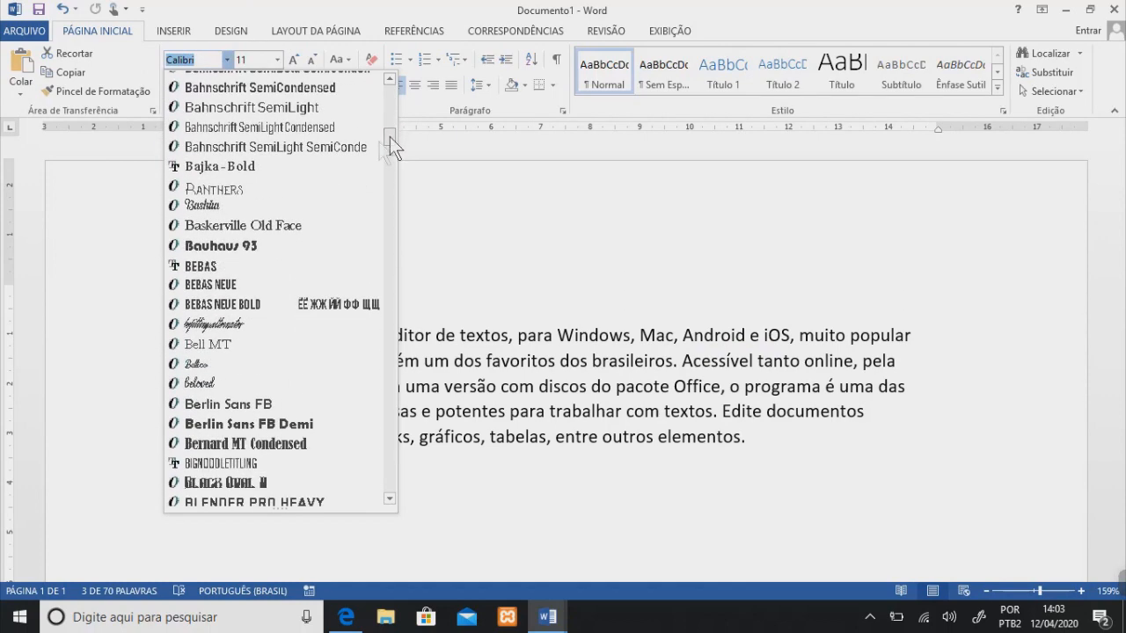
left_click(297, 189)
- Try the Amaze font on the title "Microsoft Word 2013" and replace it with Arial
left_click(226, 59)
left_click_drag(386, 96, 387, 108)
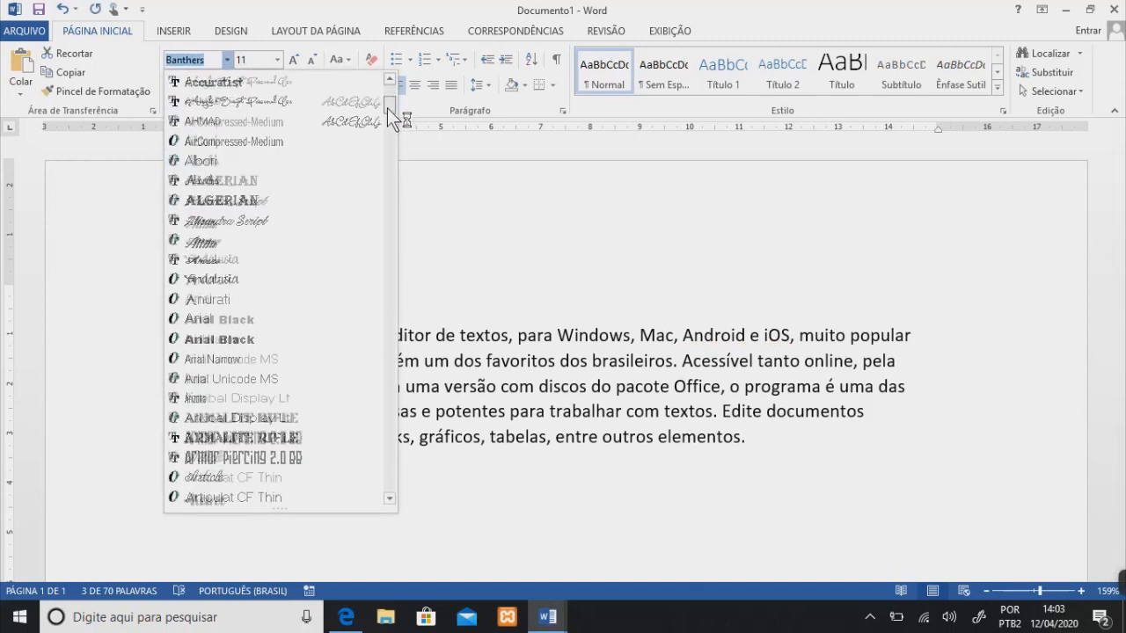
left_click(201, 181)
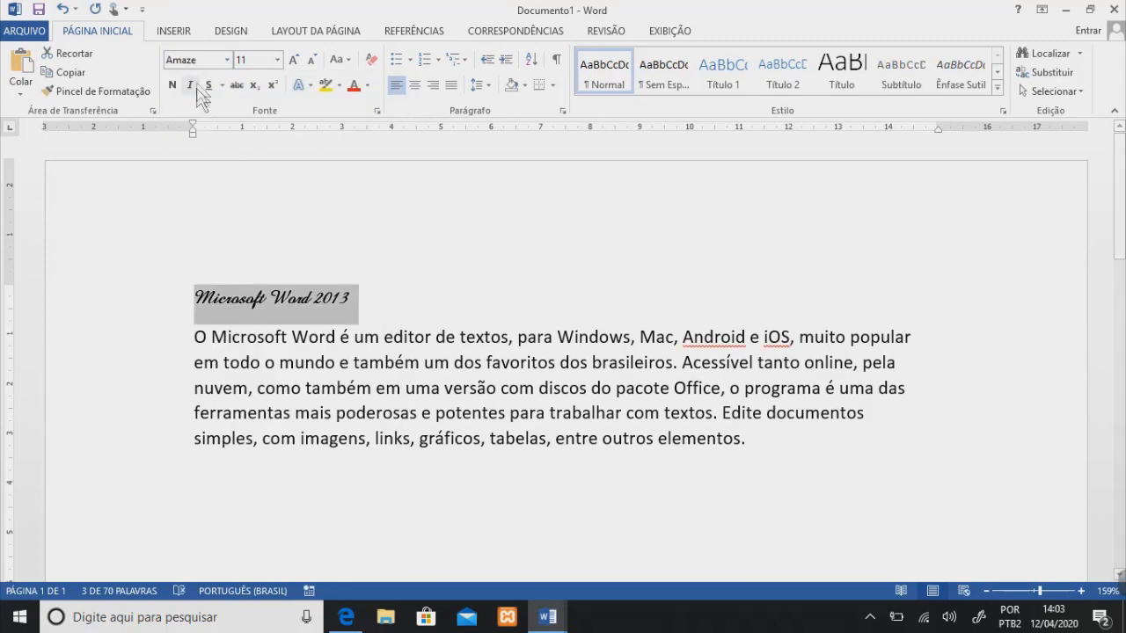
left_click(226, 60)
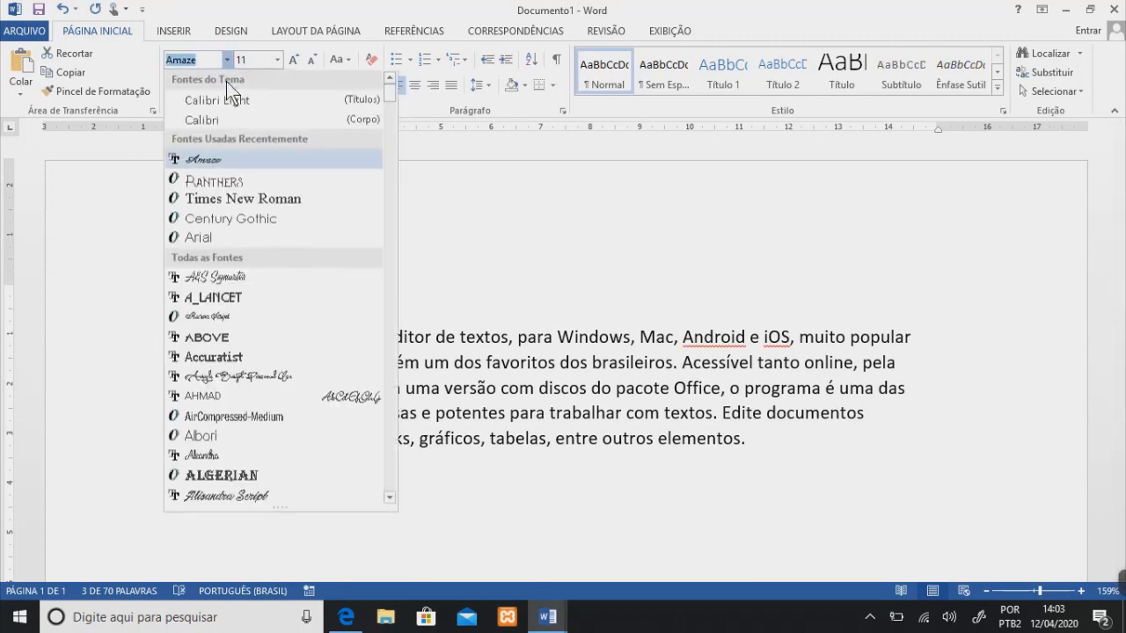
left_click(250, 238)
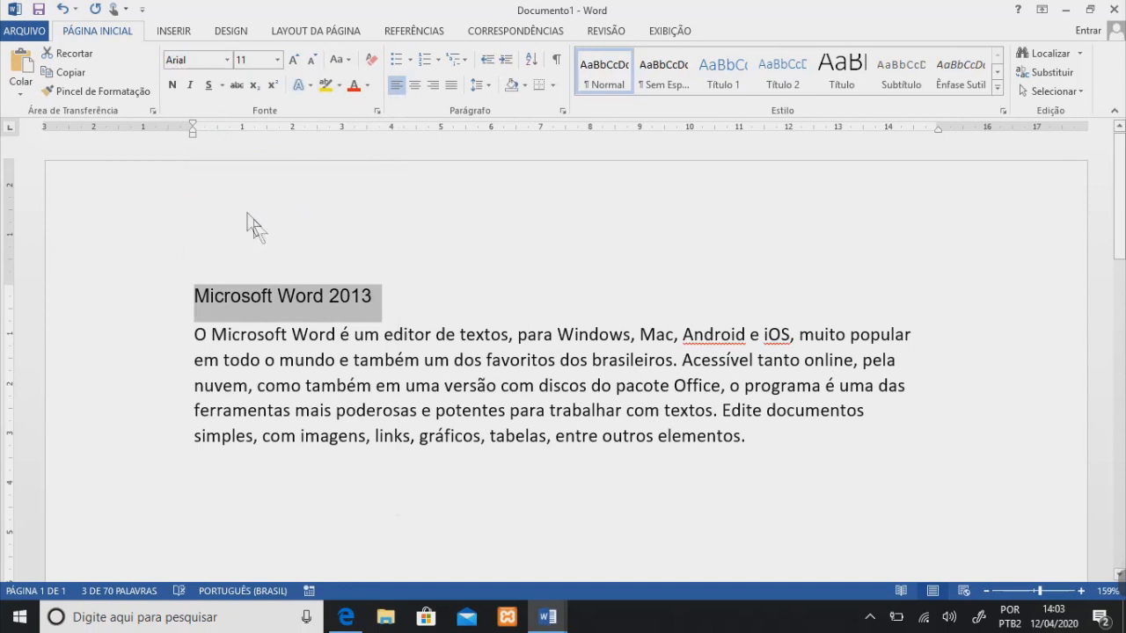
- Look through the available fonts and set the font of the title "Microsoft Word 2013" to Impact by name
left_click(226, 60)
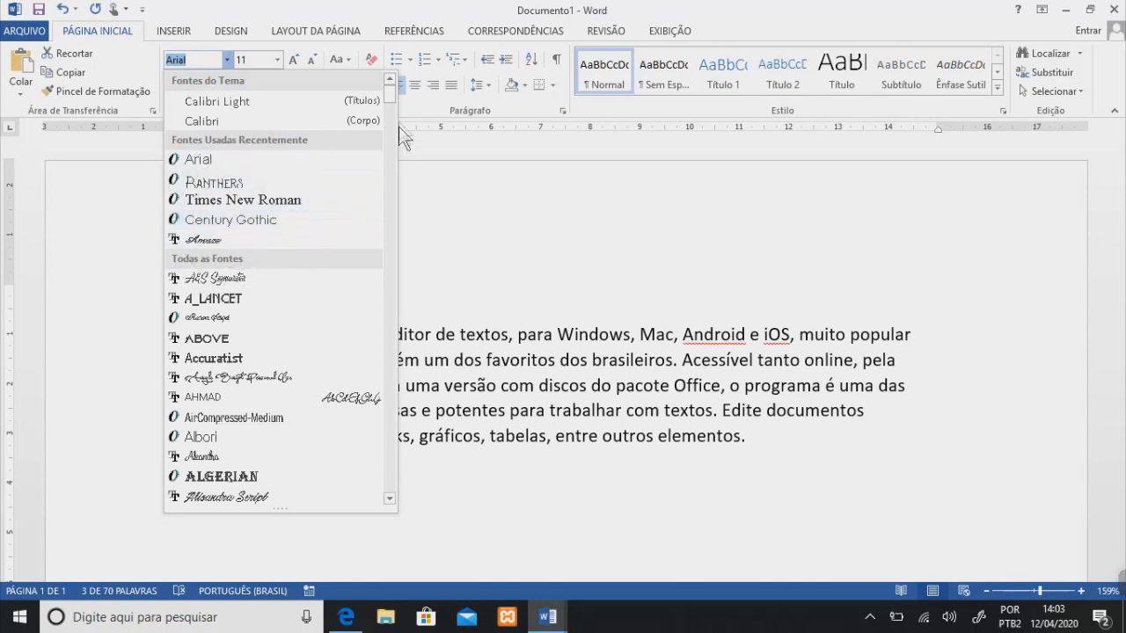
left_click_drag(386, 93, 399, 189)
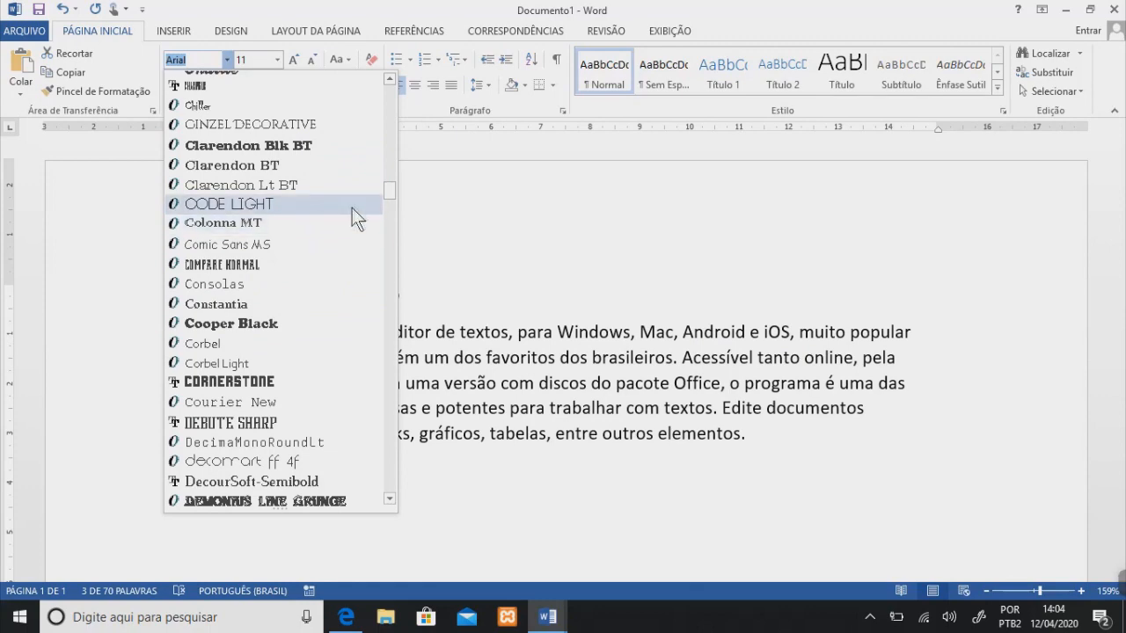
left_click_drag(390, 190, 391, 204)
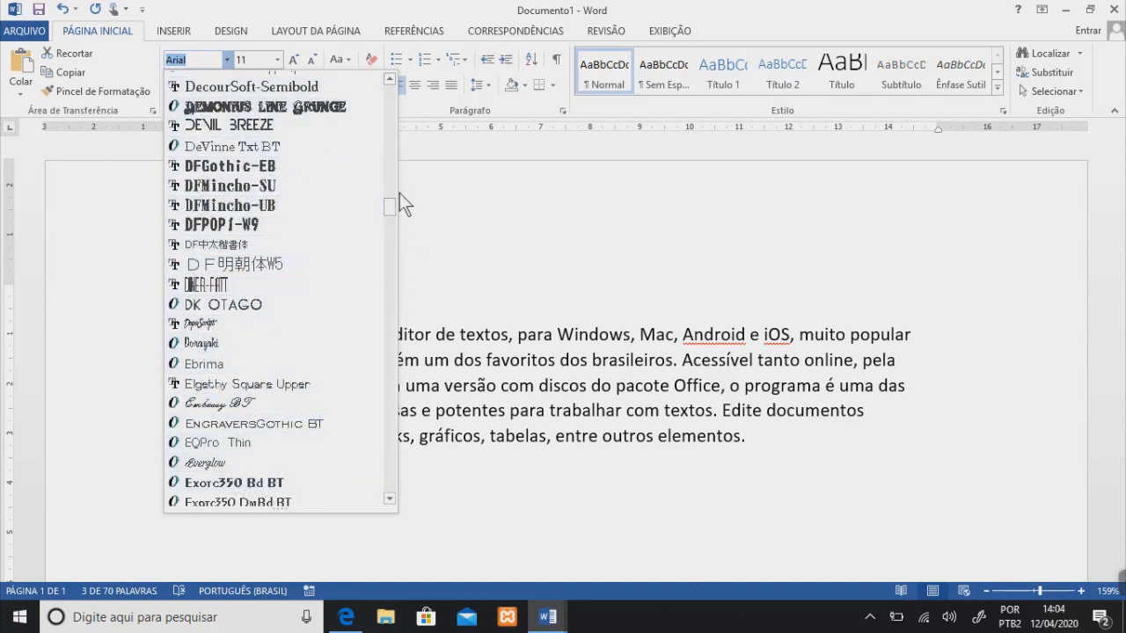
left_click_drag(392, 212, 238, 85)
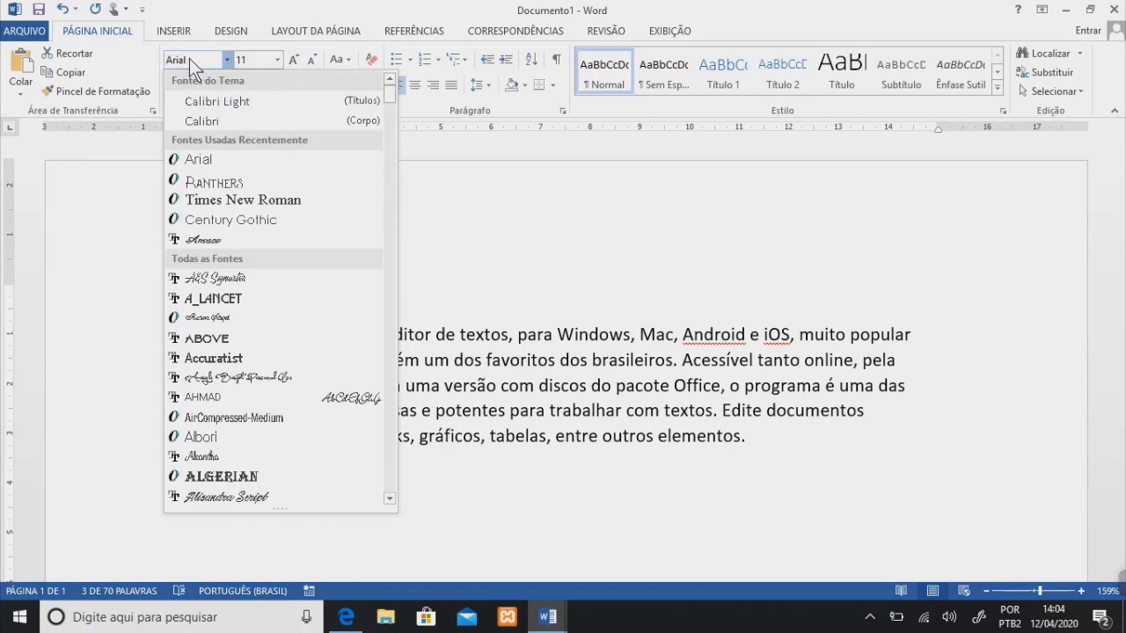
key("BackSpace")
key("BackSpace")
key("BackSpace")
key("BackSpace")
type("Impact")
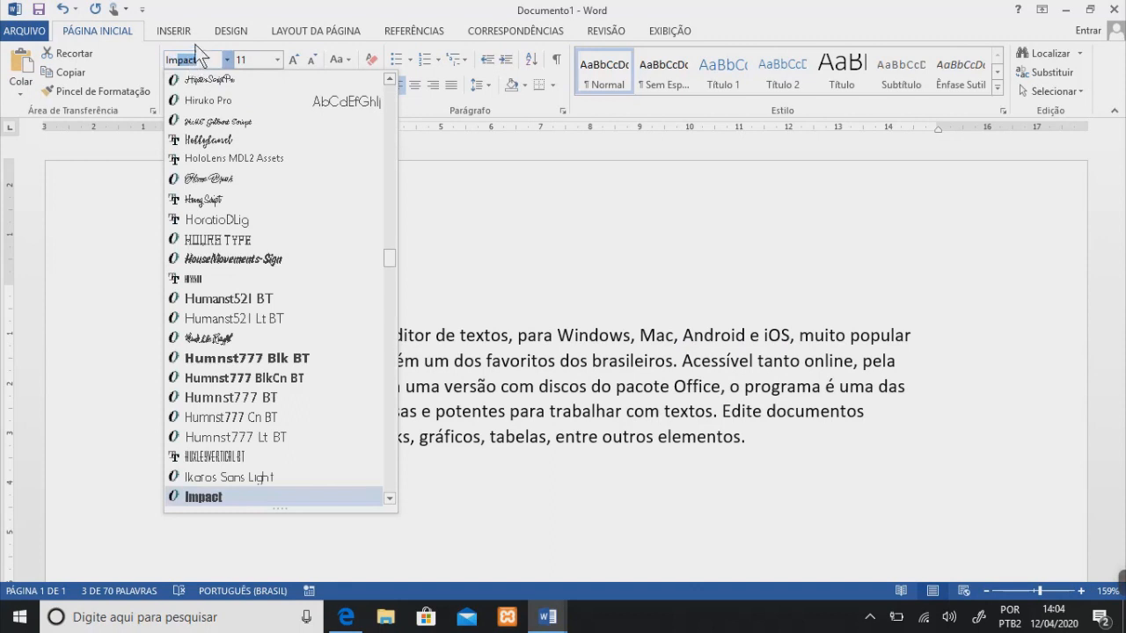
left_click_drag(203, 63, 170, 63)
key("Return")
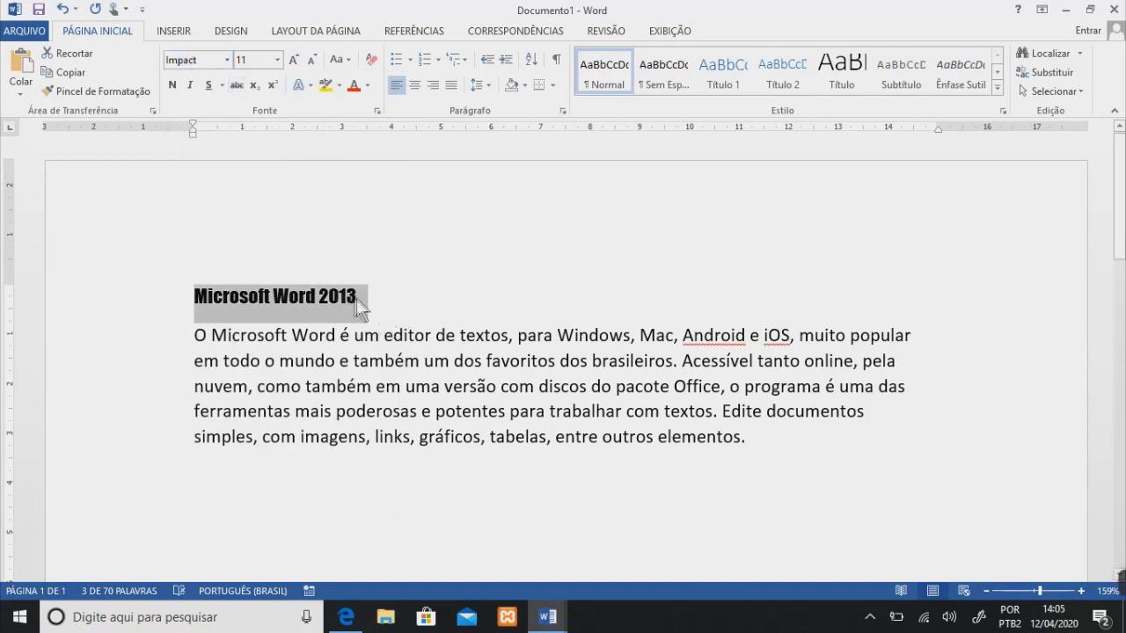
- Look through the available fonts and set the font of the title "Microsoft Word 2013" to Arial
left_click(231, 61)
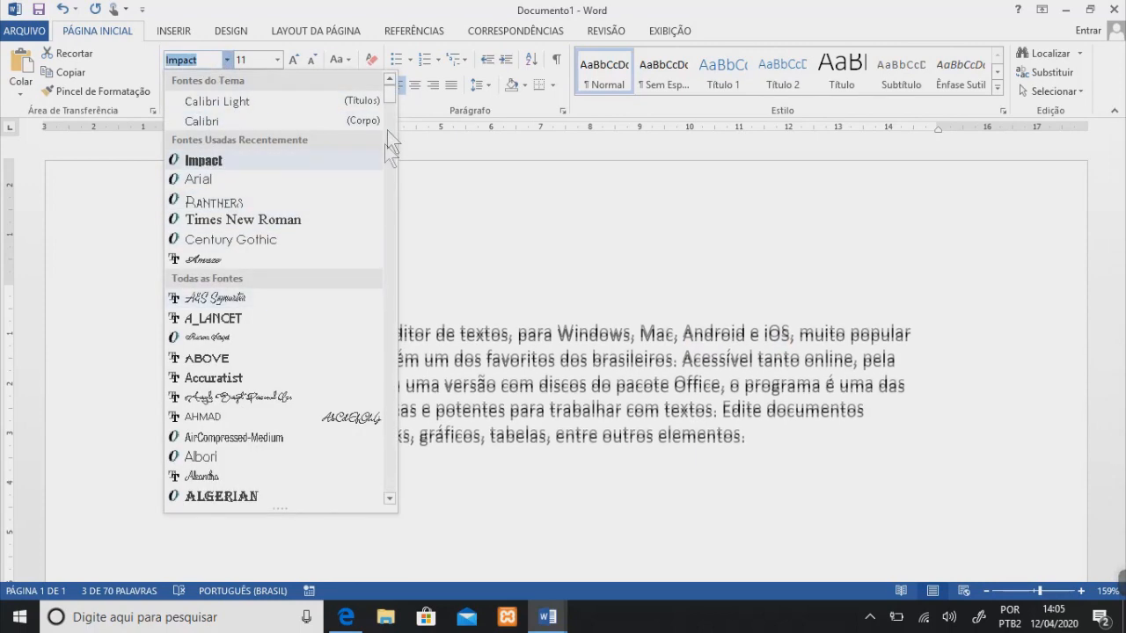
left_click_drag(387, 101, 388, 107)
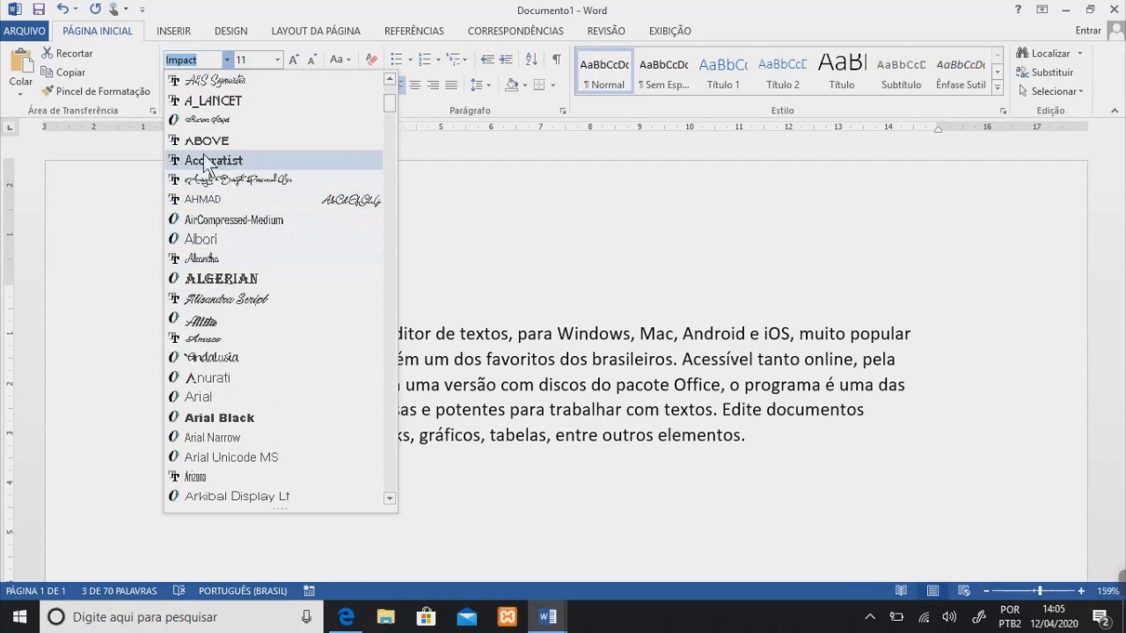
left_click_drag(386, 105, 386, 120)
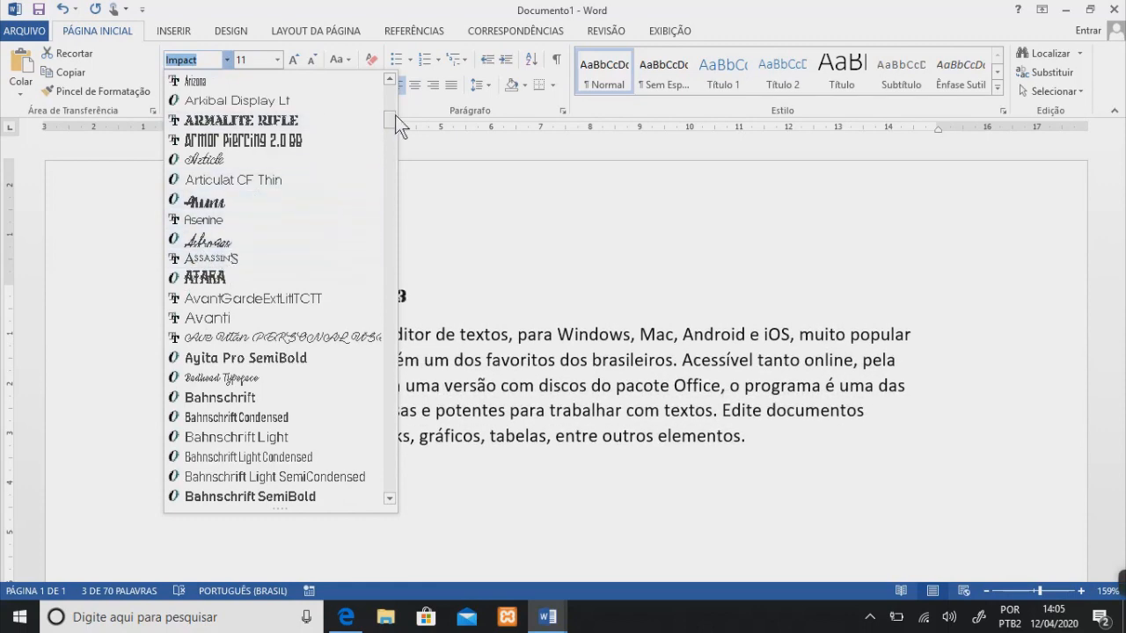
left_click_drag(392, 125, 391, 146)
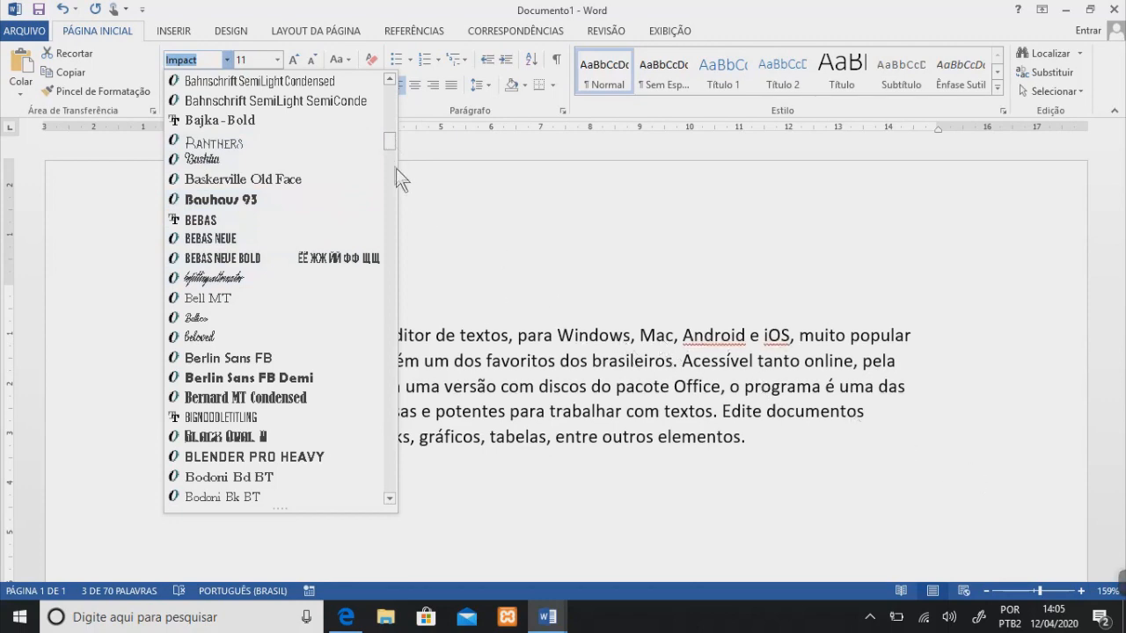
left_click_drag(393, 138, 393, 91)
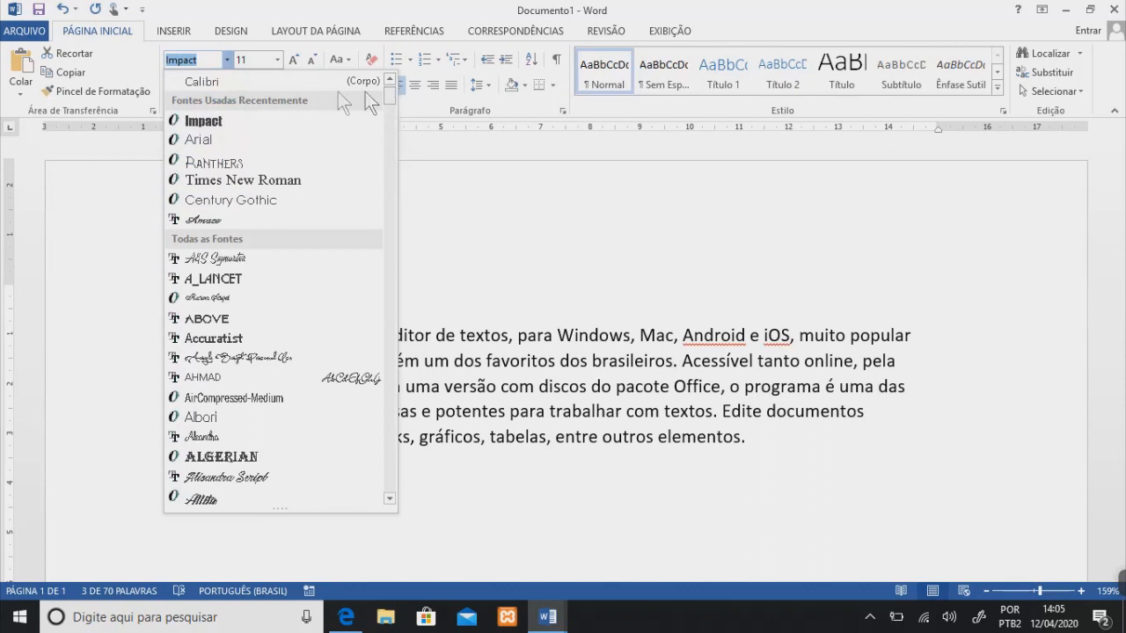
left_click(212, 139)
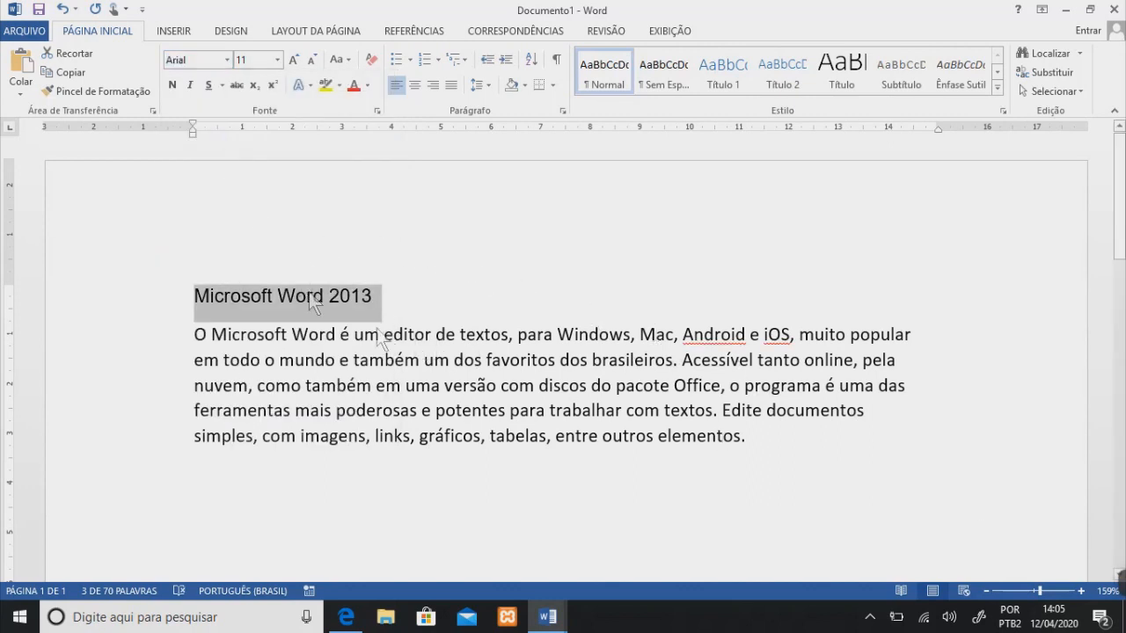
mouse_move(1119, 582)
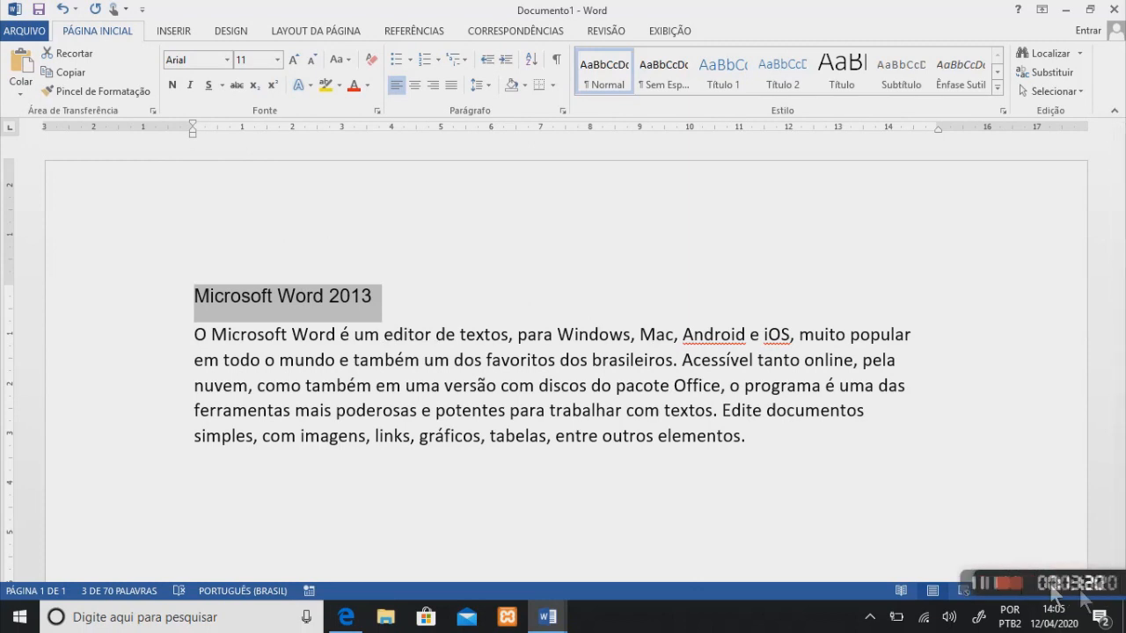
left_click(892, 582)
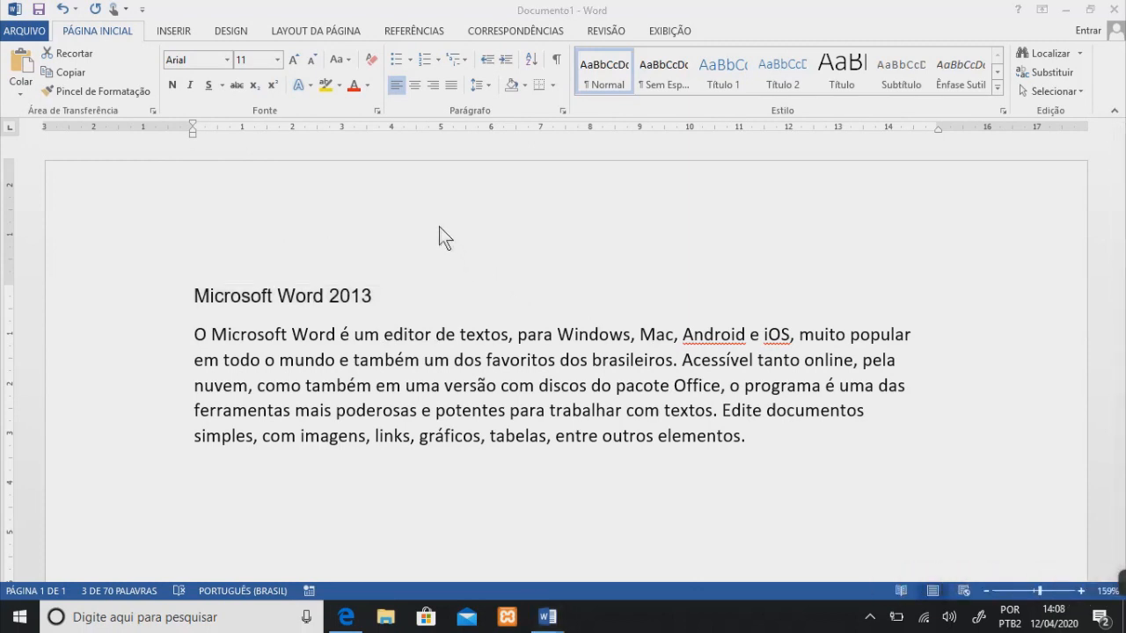
- Select the title line "Microsoft Word 2013" and set its font size to 100 as a custom value
left_click(393, 287)
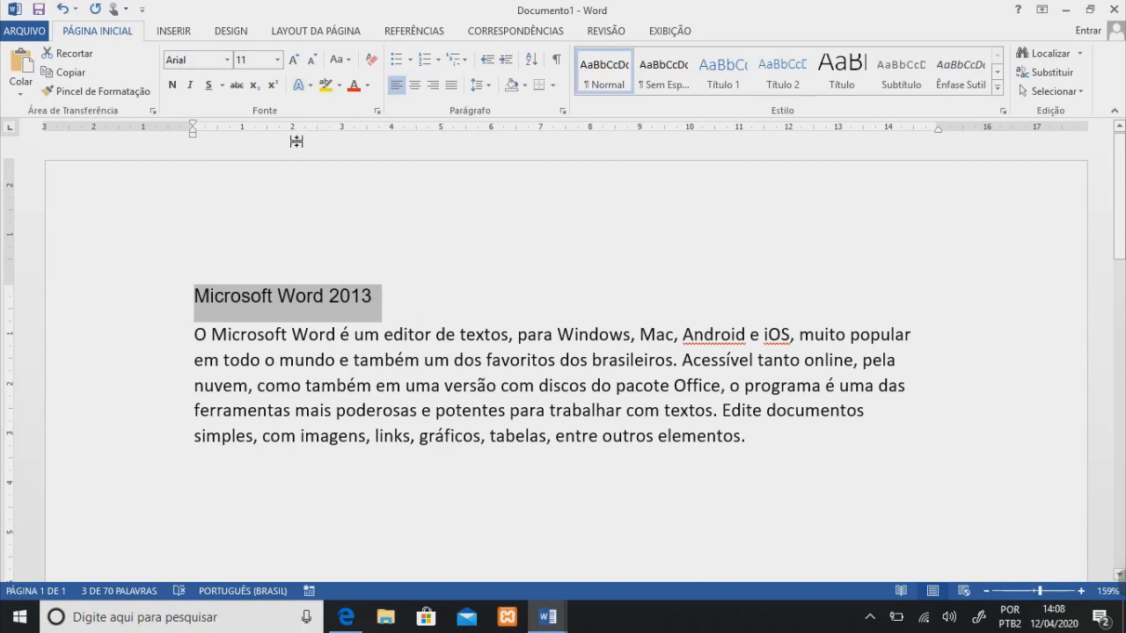
left_click(278, 60)
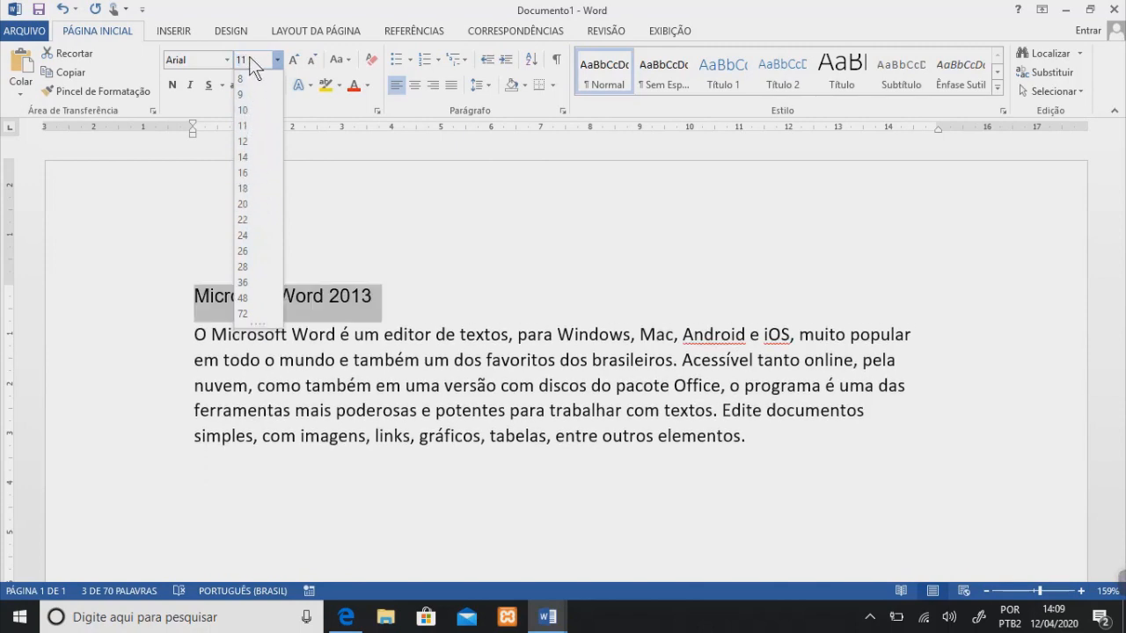
key("ctrl")
key("ctrl")
key("ctrl")
key("ctrl")
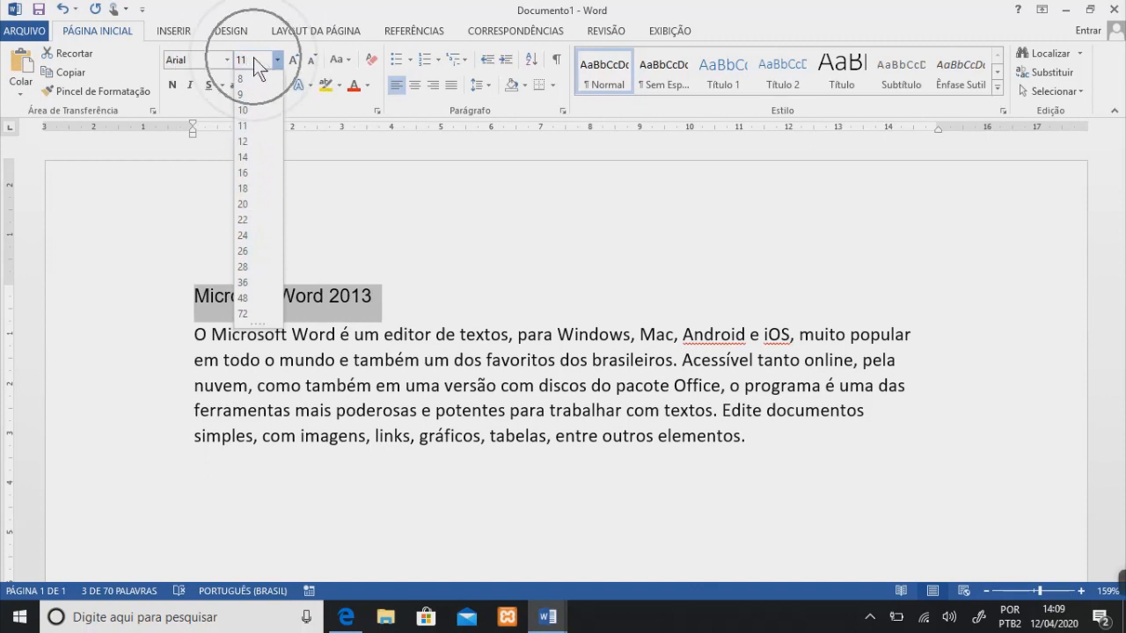
key("ctrl")
key("ctrl")
key("ctrl")
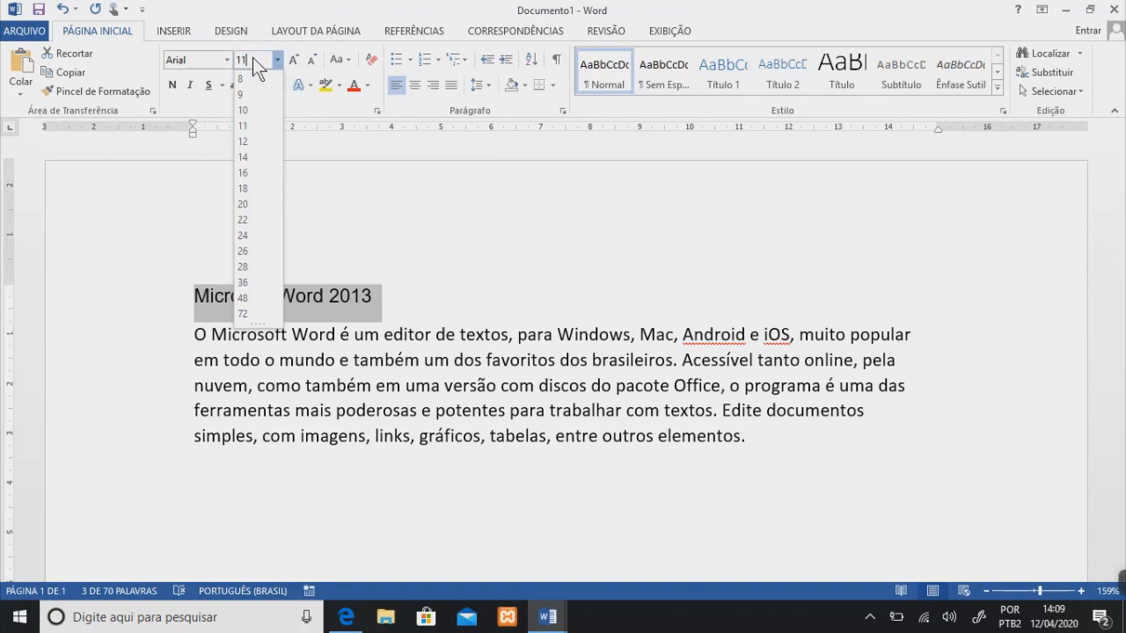
key("BackSpace")
key("BackSpace")
type("100")
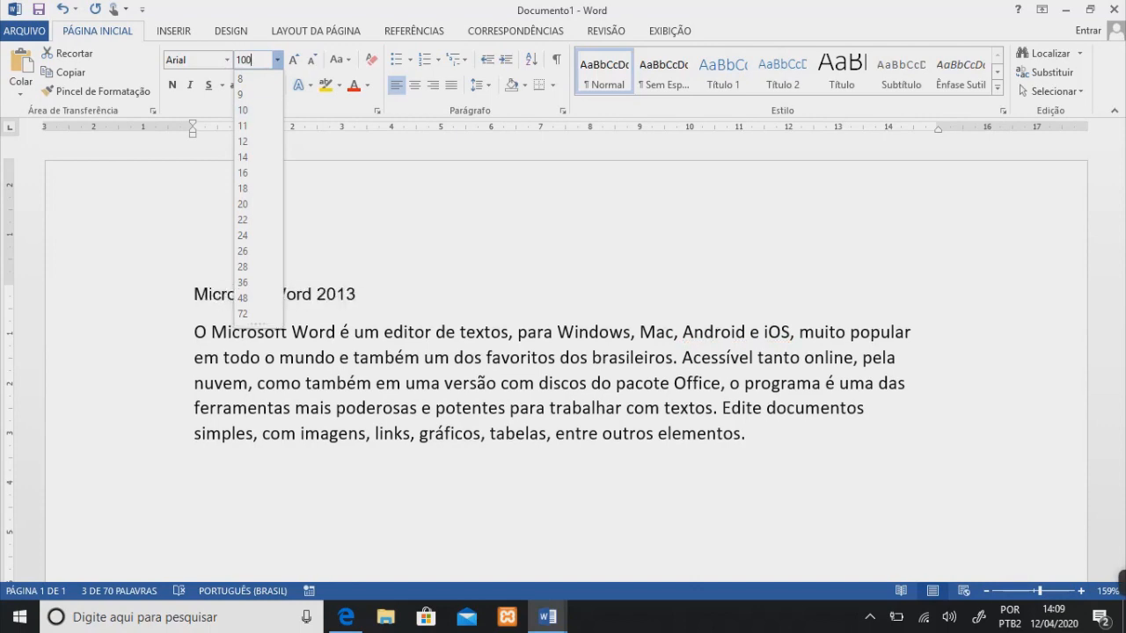
key("Return")
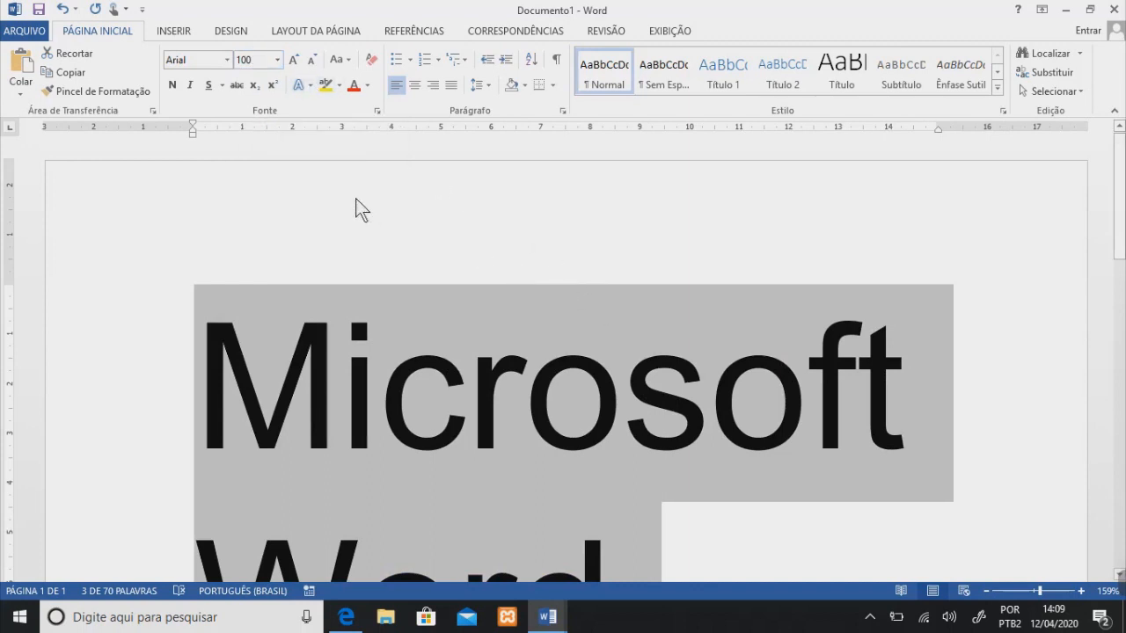
- Set the font size of the selected title to 16 from the preset sizes
left_click(277, 59)
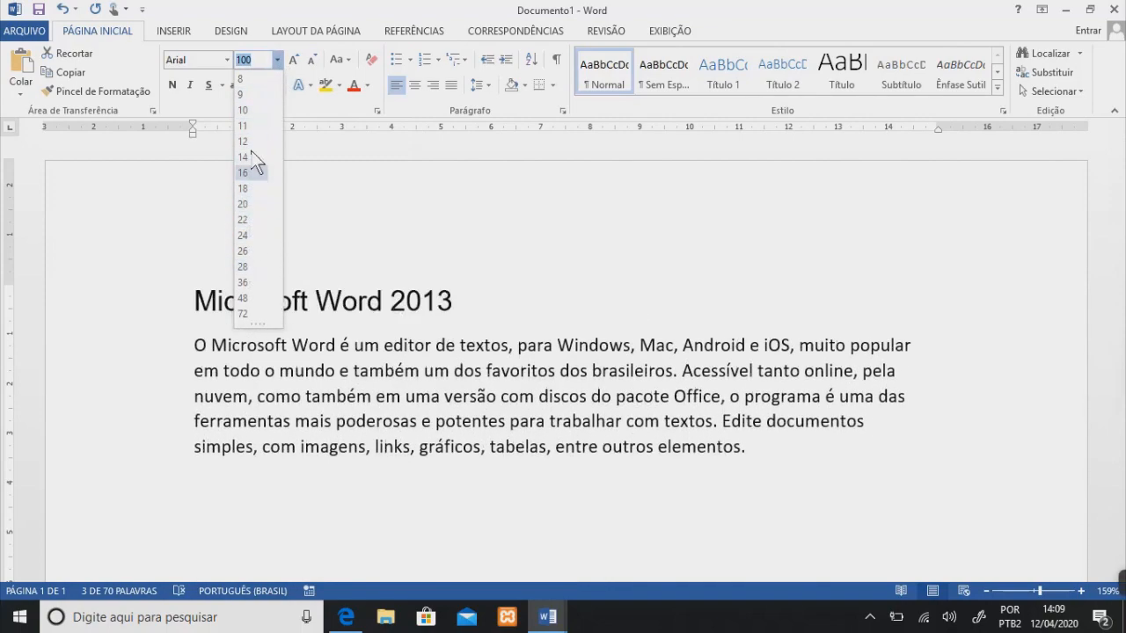
left_click(248, 171)
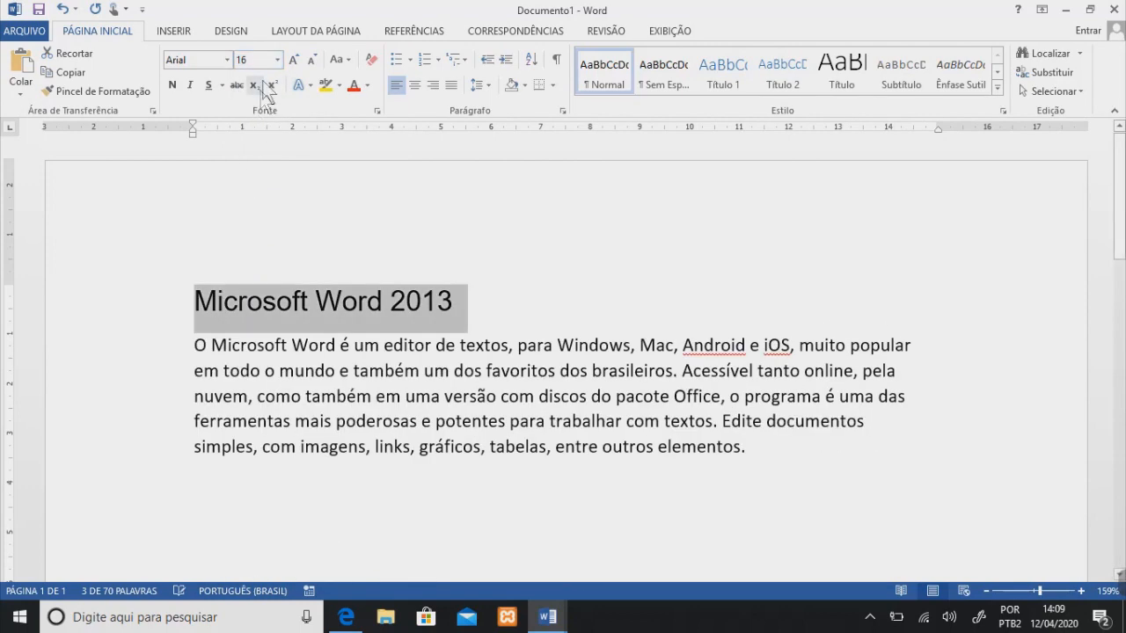
key("ctrl")
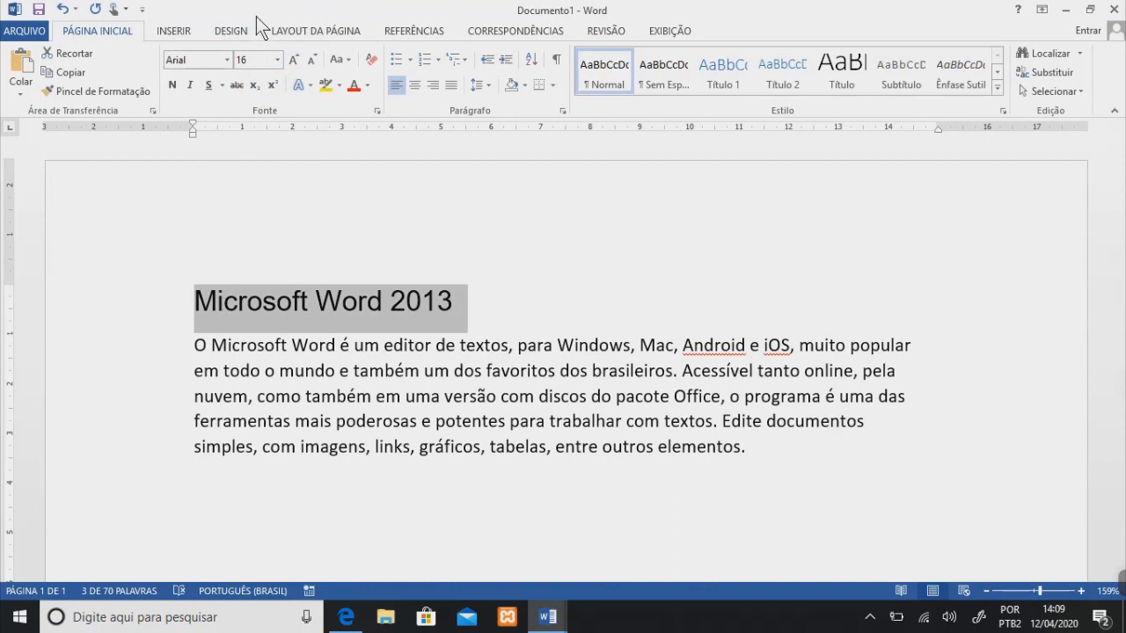
- Increase the title's font size step by step with Grow Font up to 48
left_click(294, 60)
left_click(293, 60)
left_click(293, 60)
left_click(294, 60)
left_click(293, 60)
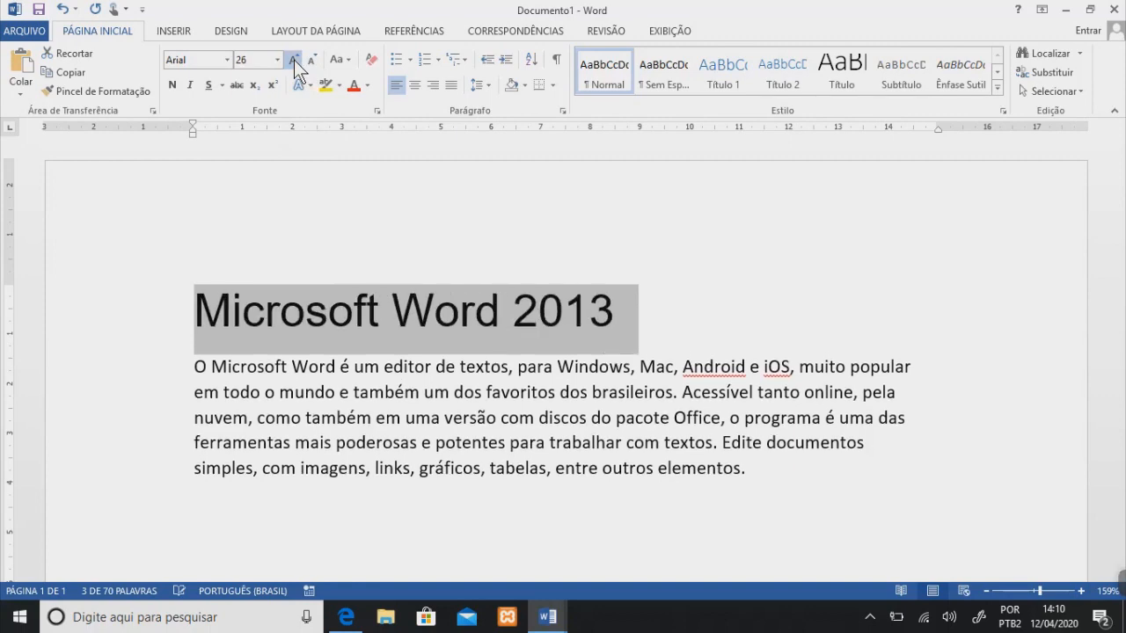
left_click(294, 60)
left_click(294, 60)
left_click(293, 60)
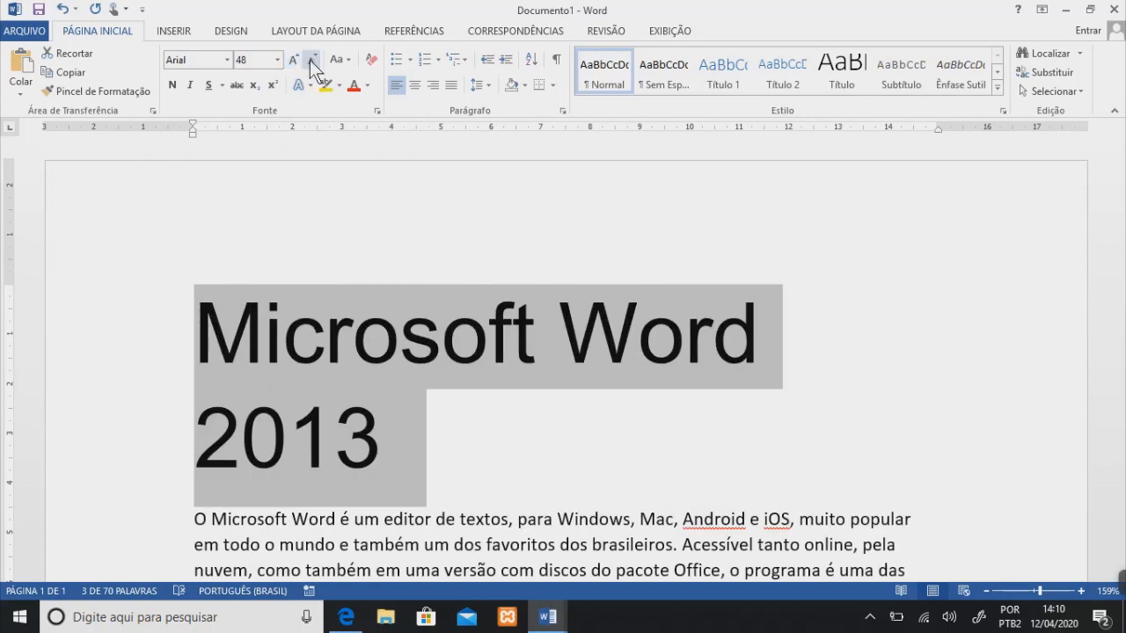
- Reduce the title's font size step by step with Shrink Font down to 16
left_click(309, 60)
left_click(309, 60)
left_click(310, 60)
left_click(310, 60)
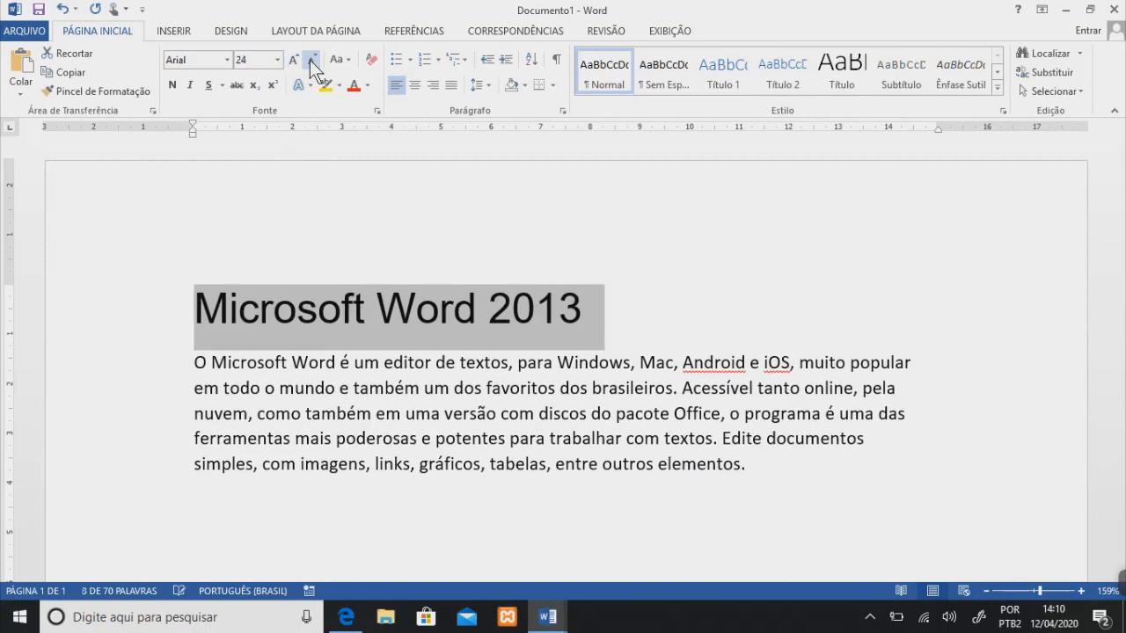
left_click(309, 59)
left_click(309, 60)
left_click(310, 60)
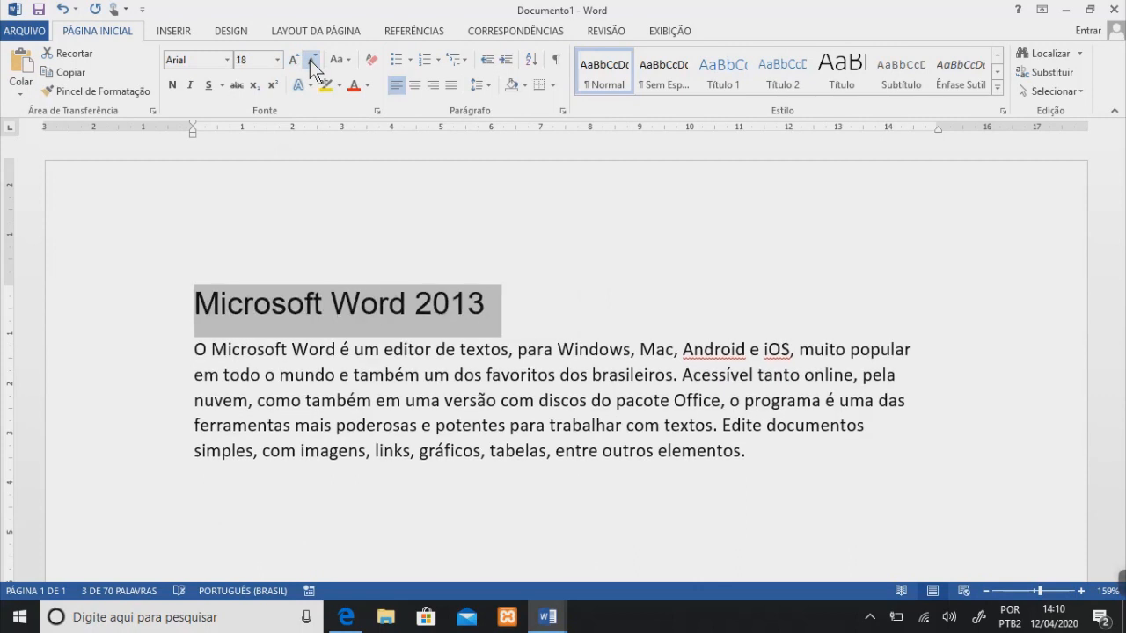
left_click(309, 59)
left_click(296, 56)
left_click(309, 59)
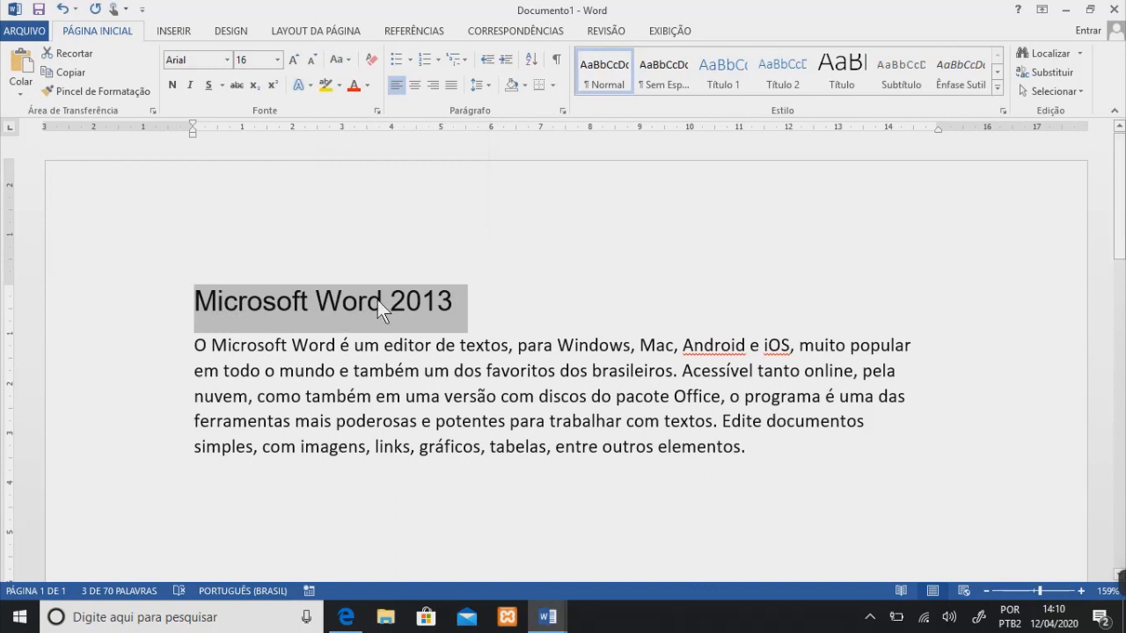
- Try sentence case on the title "Microsoft Word 2013" and change it to all lowercase
left_click(349, 59)
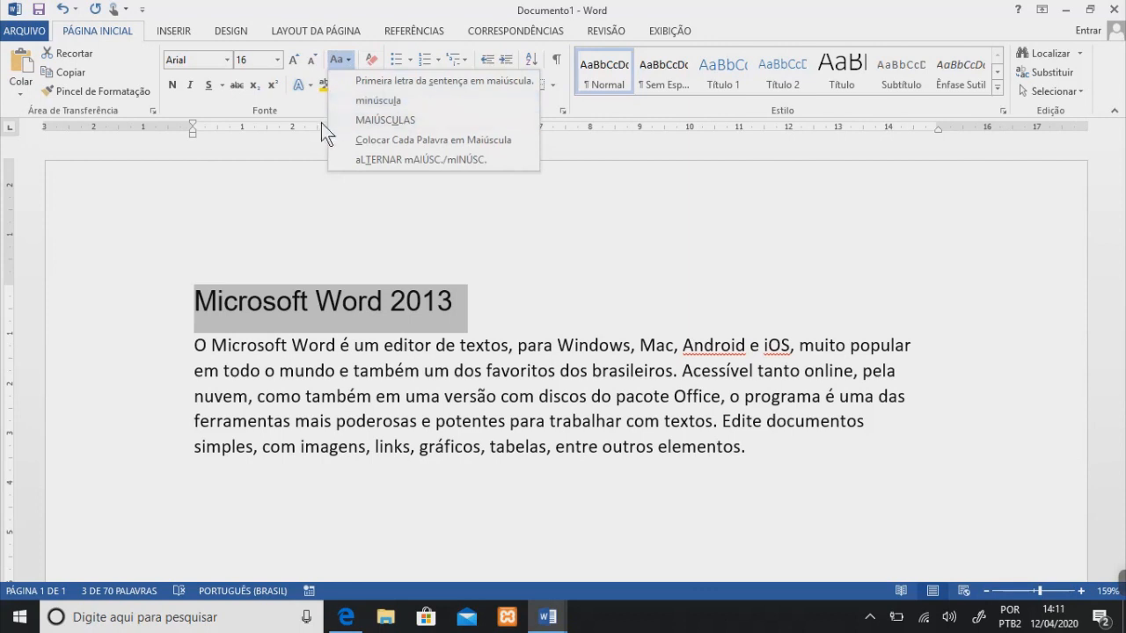
left_click(356, 84)
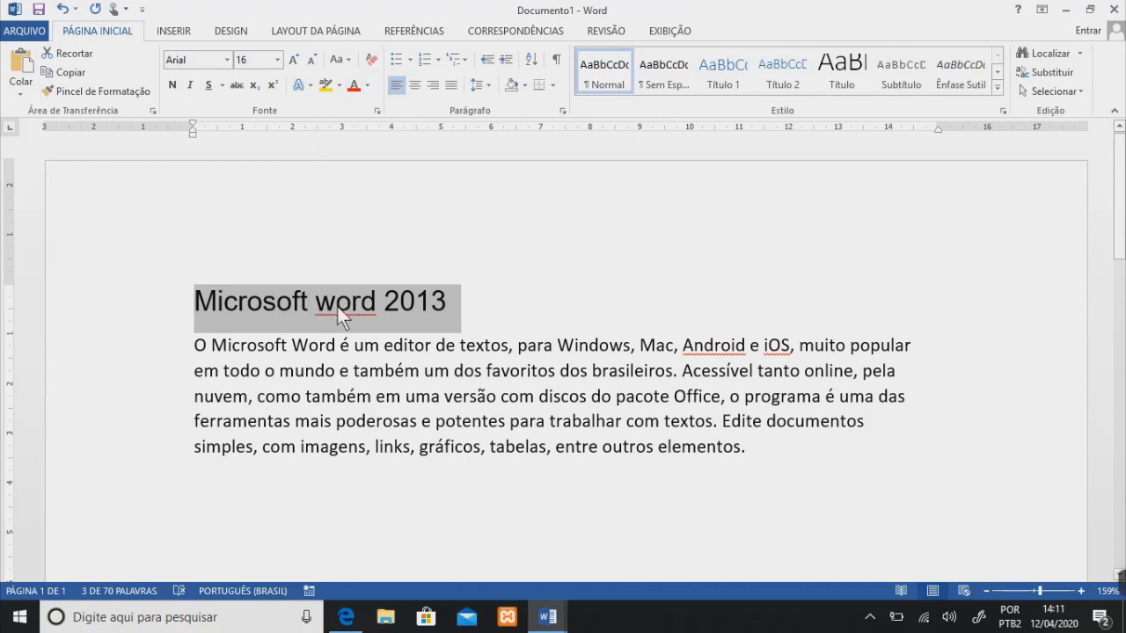
left_click(336, 59)
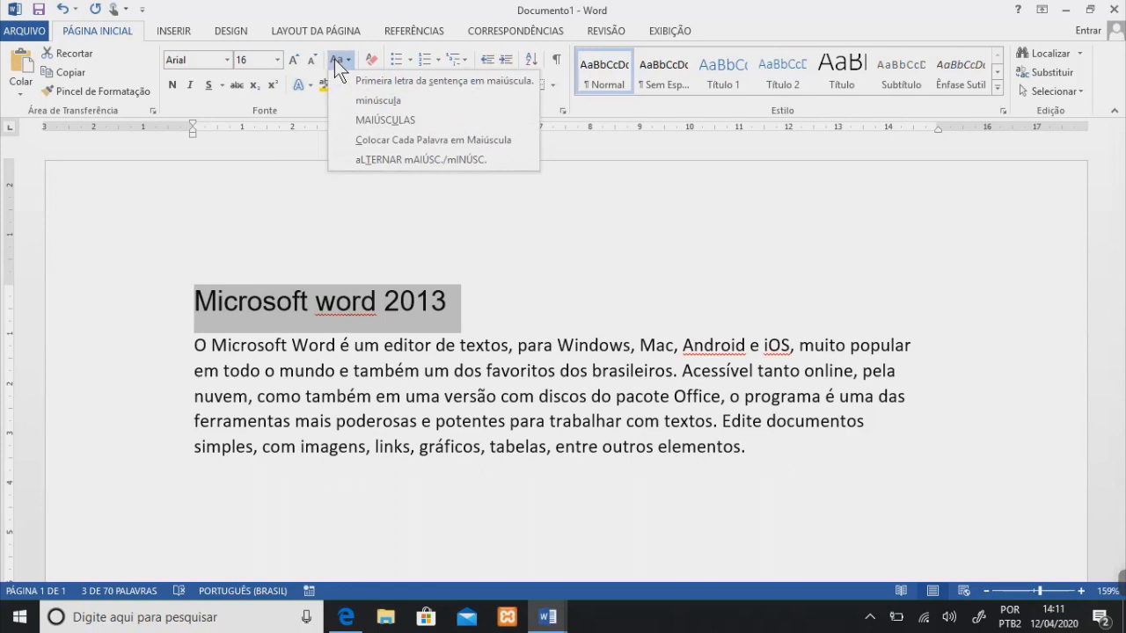
left_click(364, 99)
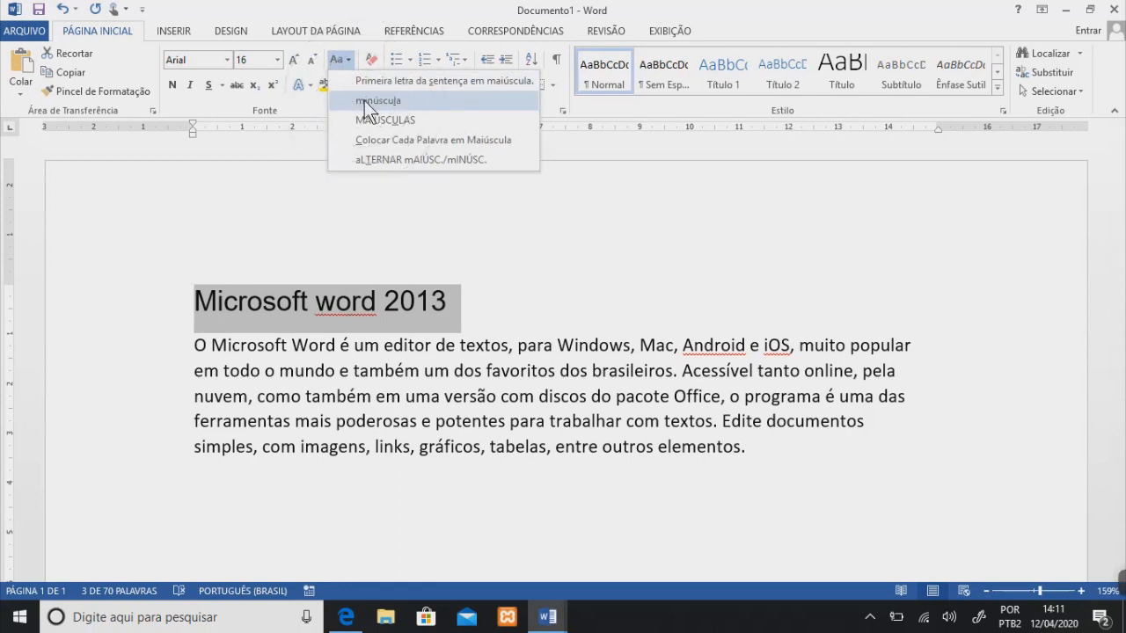
left_click(364, 100)
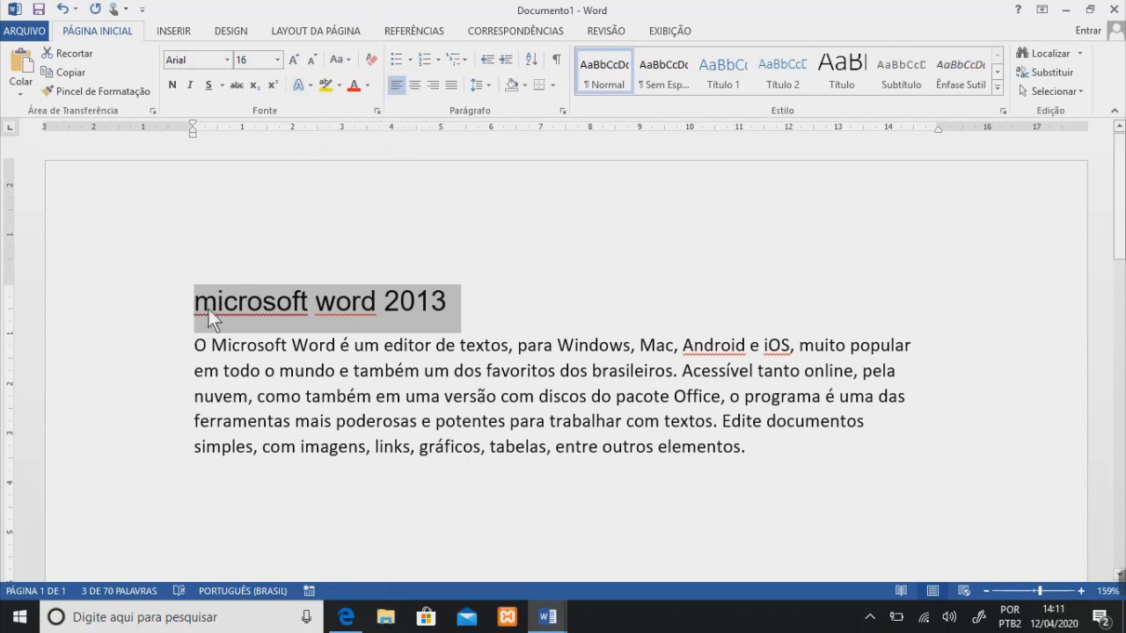
- Change the case of the title to all uppercase (MAIÚSCULAS)
left_click(349, 59)
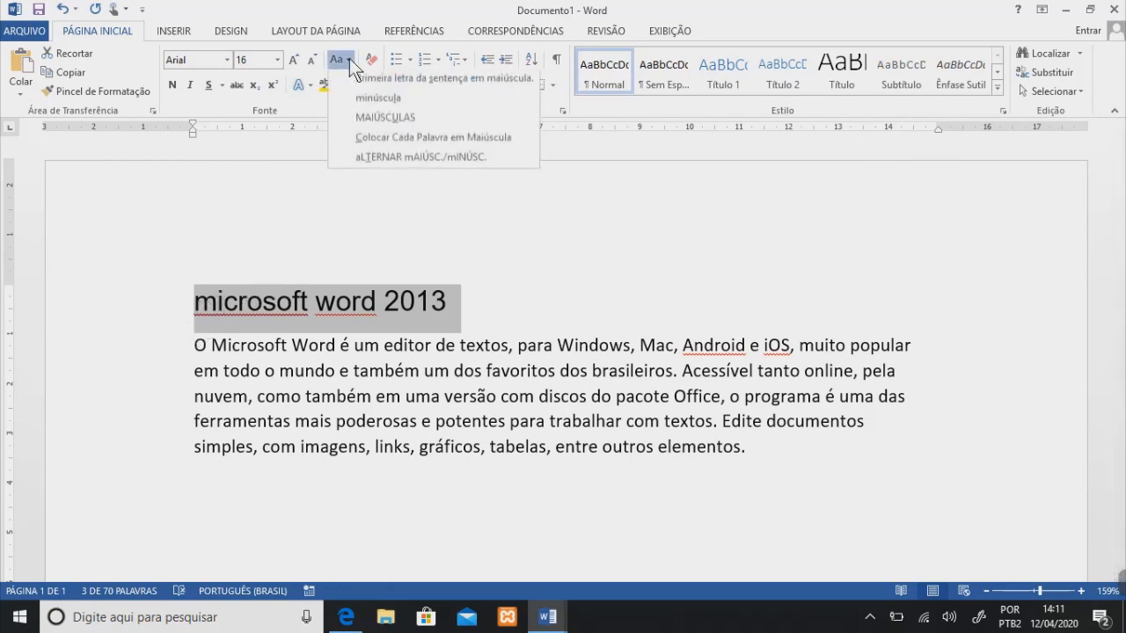
left_click(368, 119)
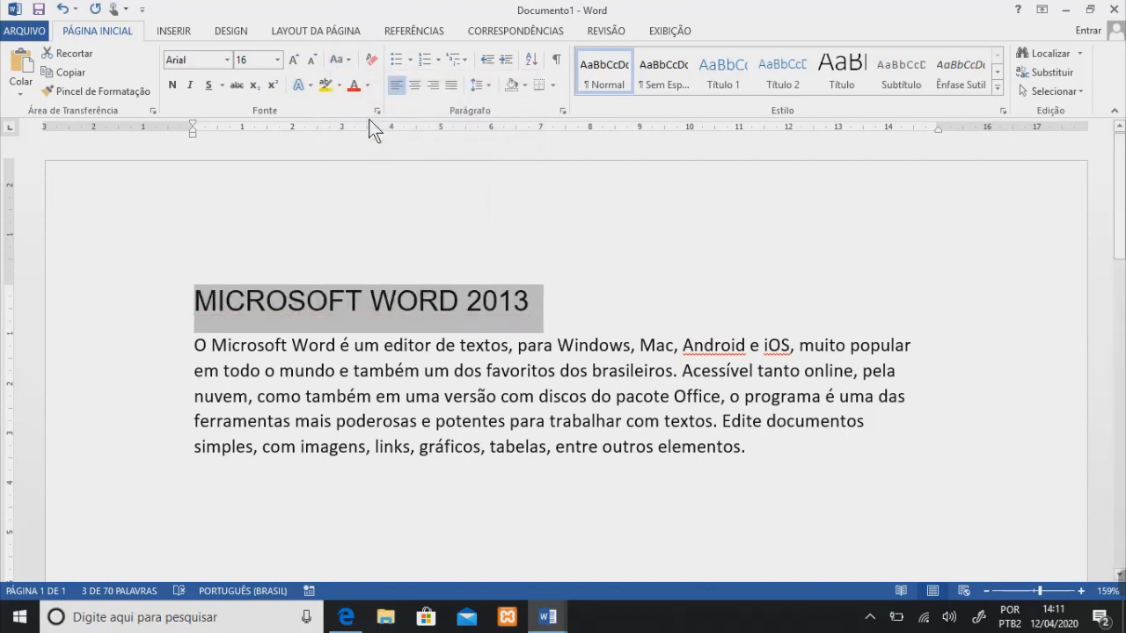
left_click(342, 57)
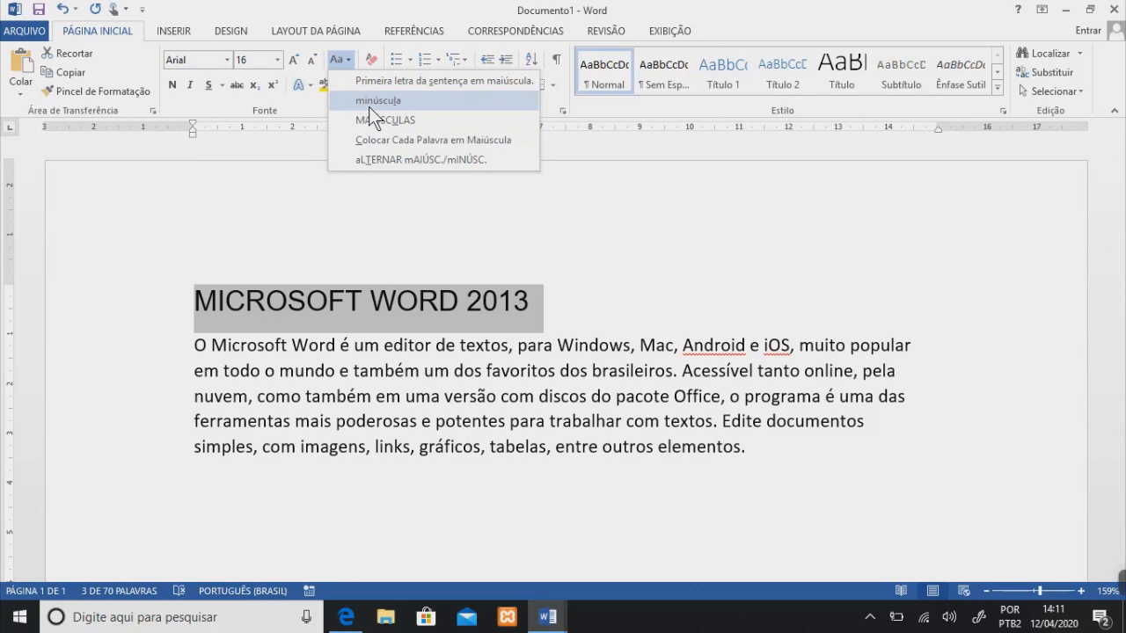
left_click(346, 54)
left_click(346, 59)
left_click(351, 65)
left_click(351, 64)
left_click(350, 62)
left_click(350, 62)
left_click(350, 62)
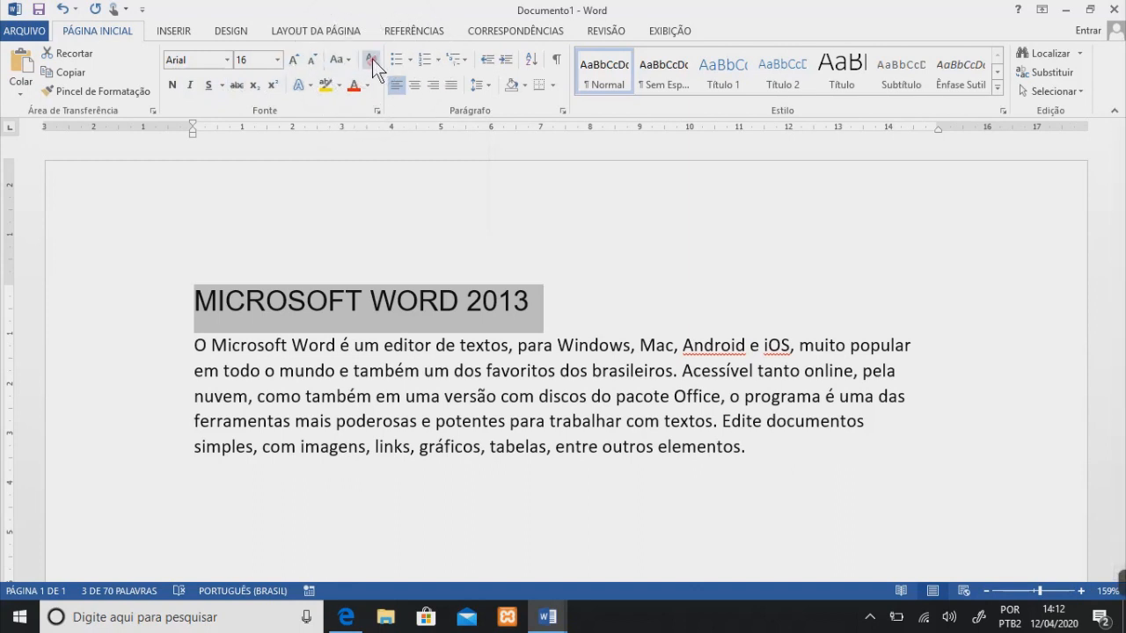
- Apply bold and italic to the selected title "MICROSOFT WORD 2013"
key("ctrl")
key("ctrl")
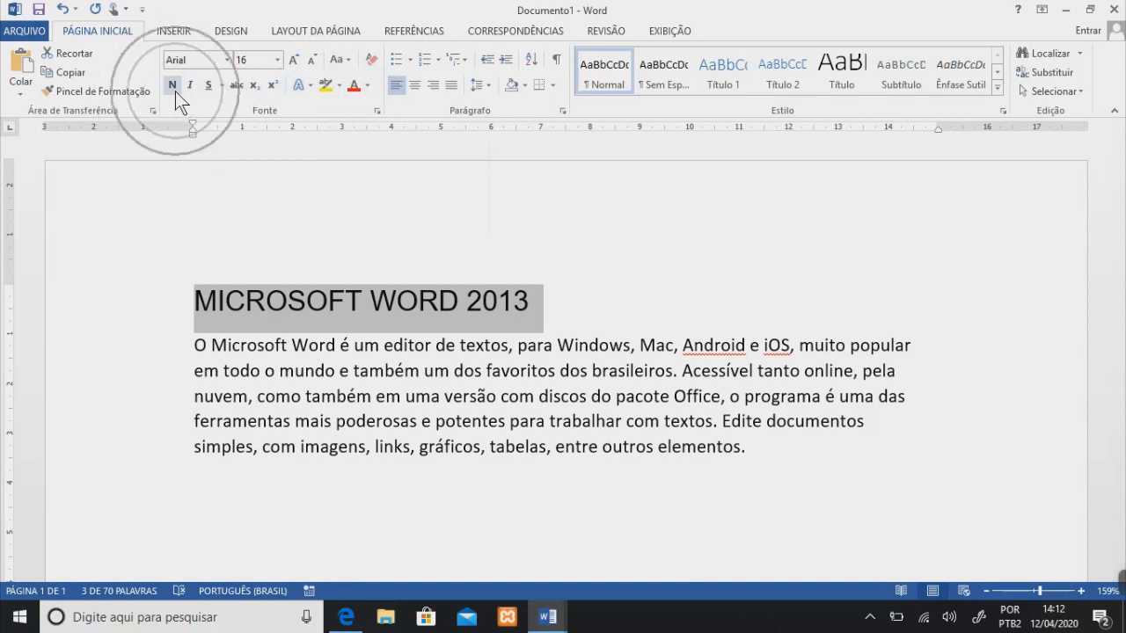
key("ctrl")
key("ctrl")
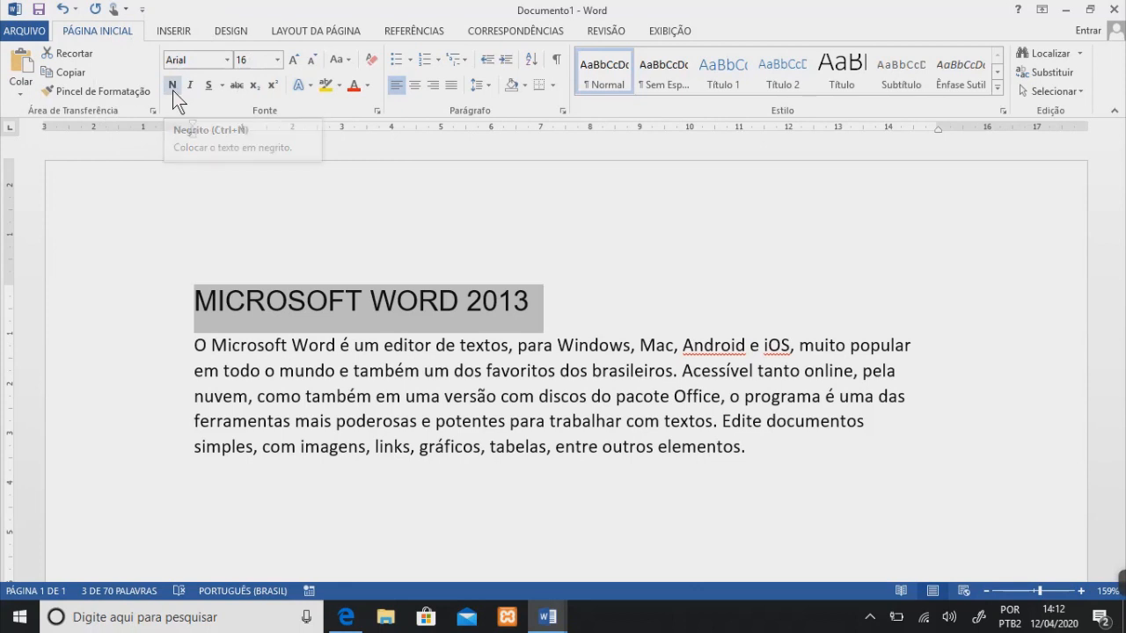
left_click(173, 90)
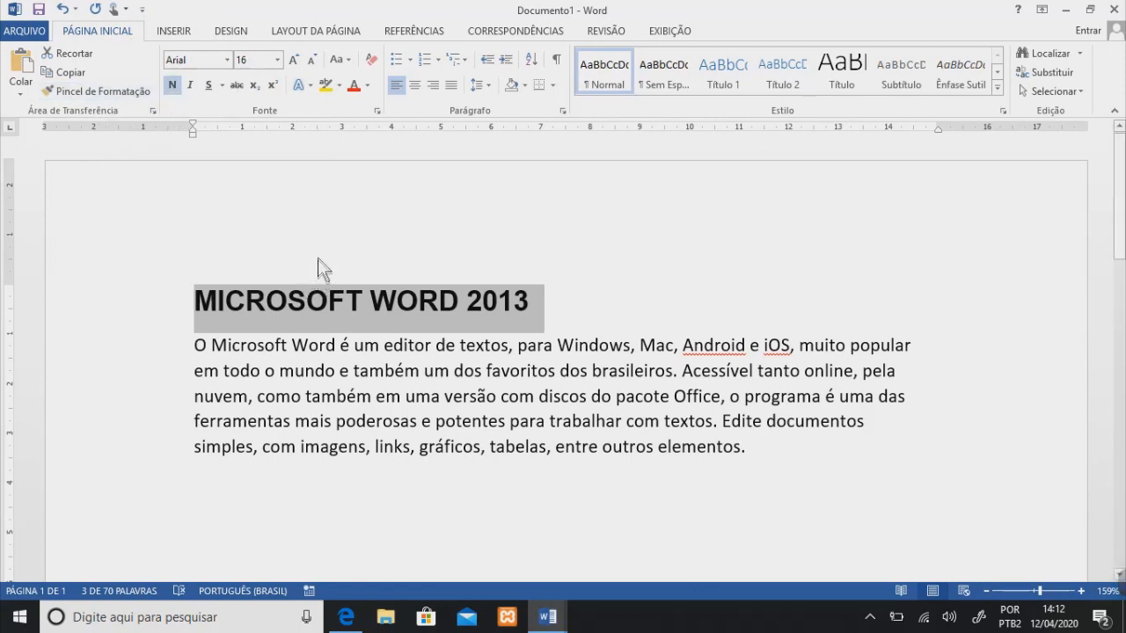
left_click(194, 85)
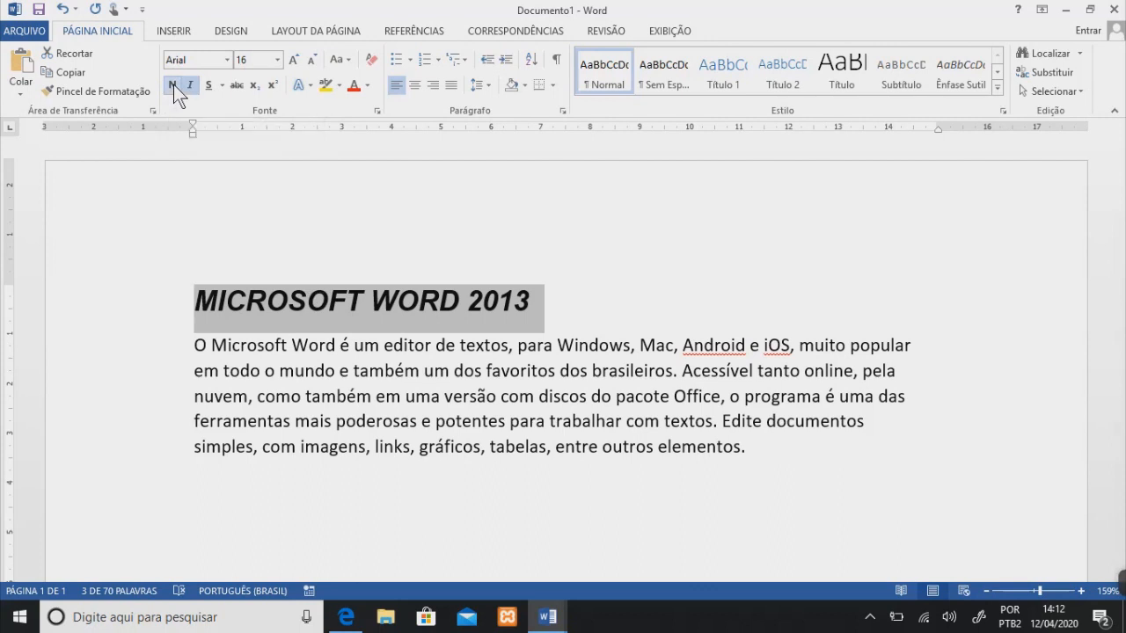
- Remove bold and italic from the selected title, reapply both, and remove them again
left_click(173, 85)
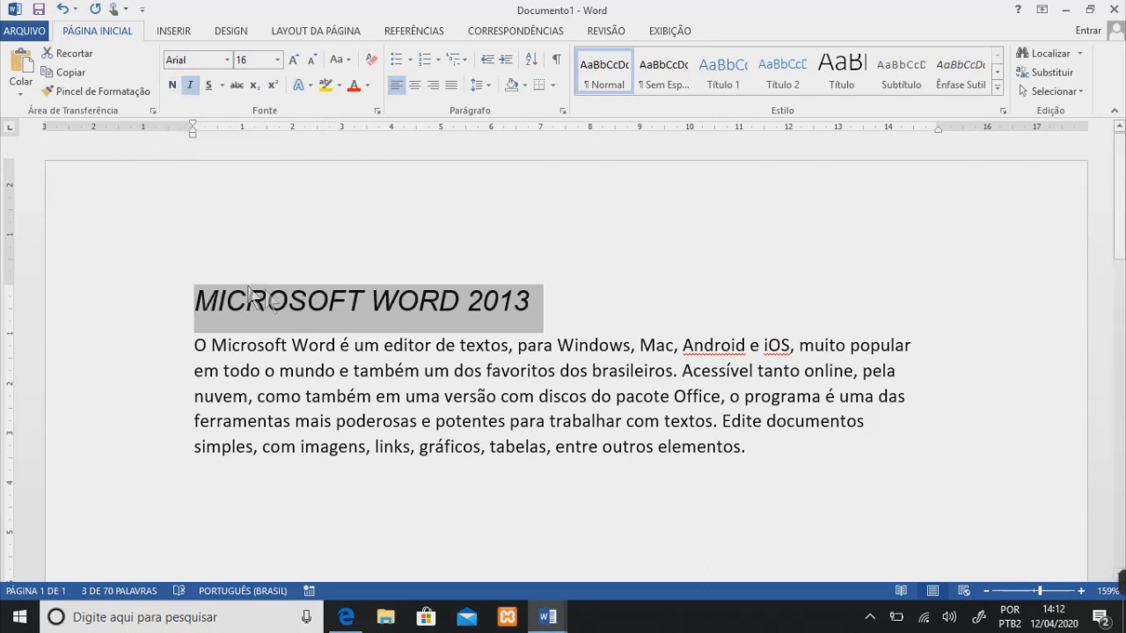
left_click(190, 85)
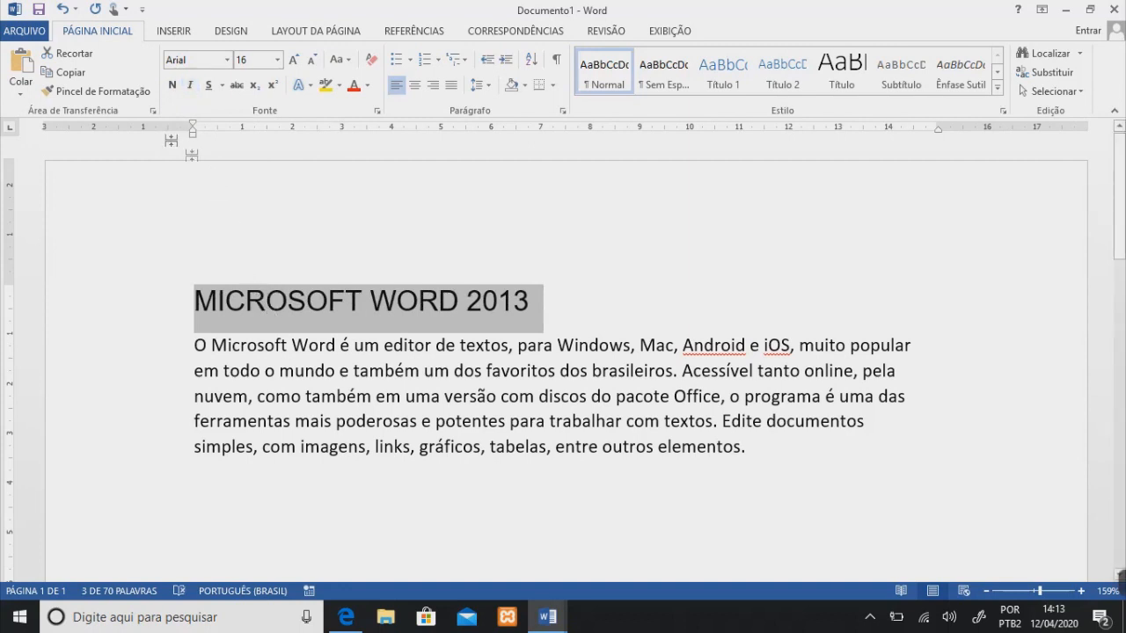
left_click(173, 85)
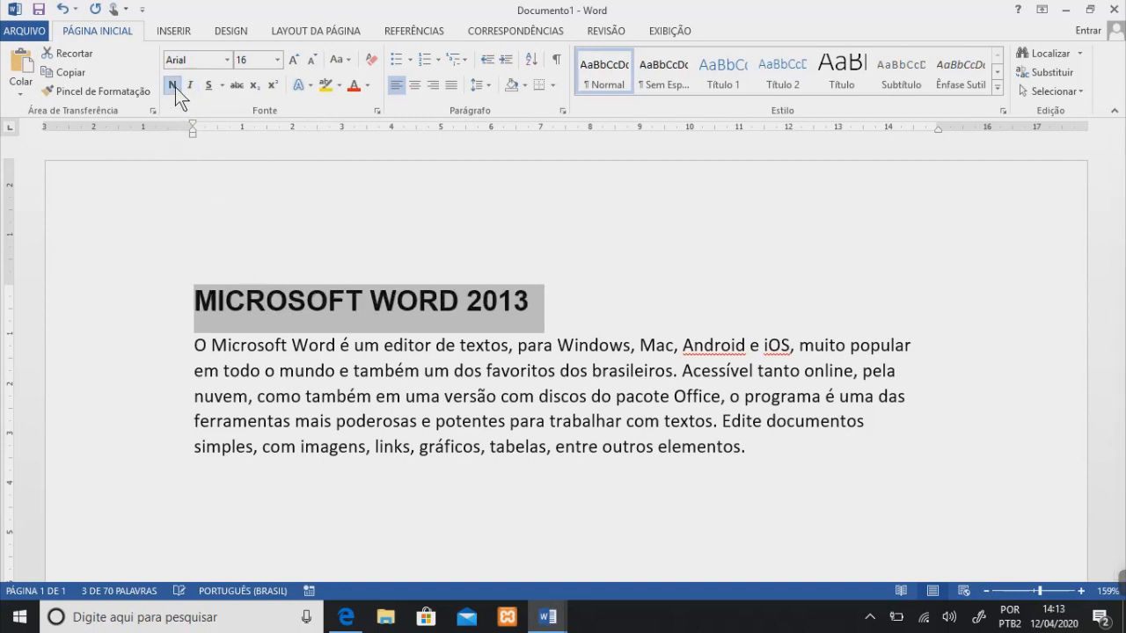
left_click(190, 85)
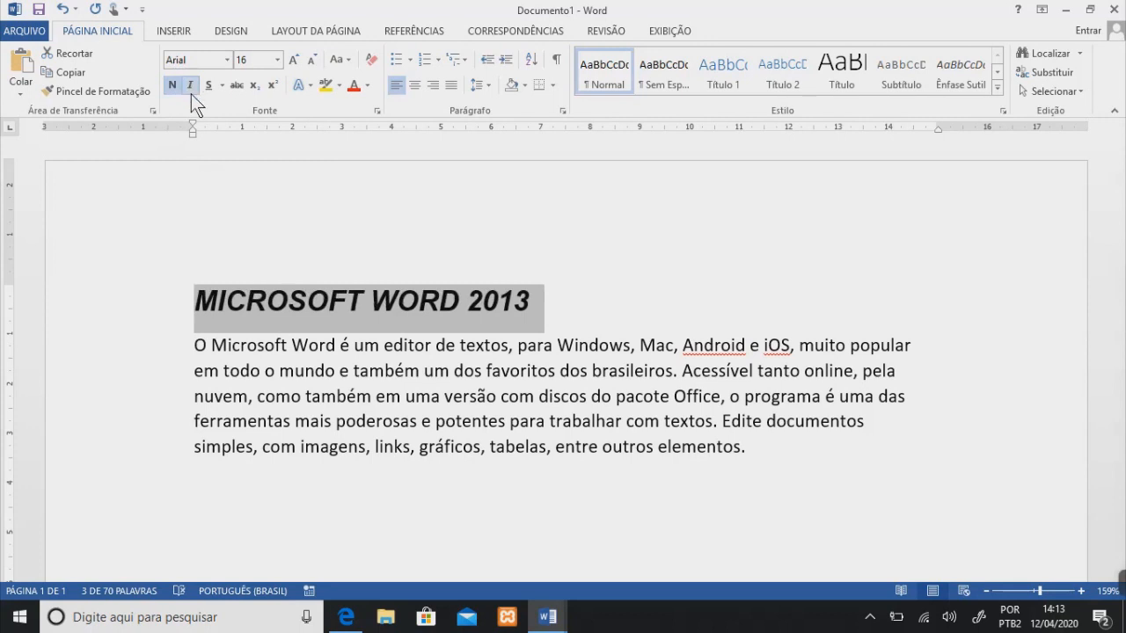
left_click(172, 87)
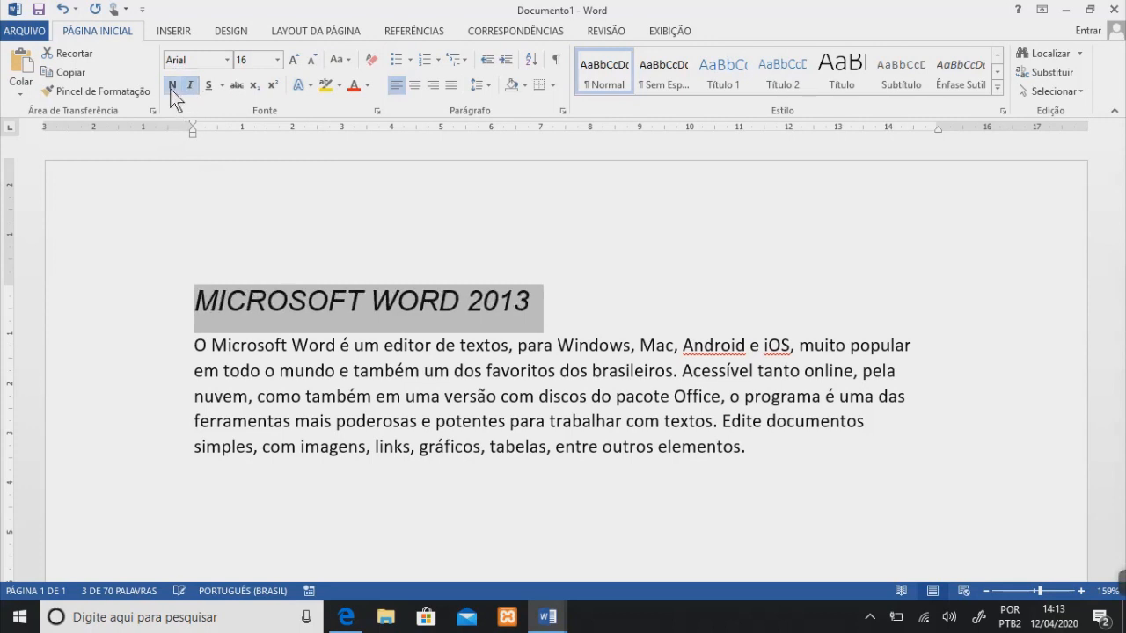
left_click(189, 85)
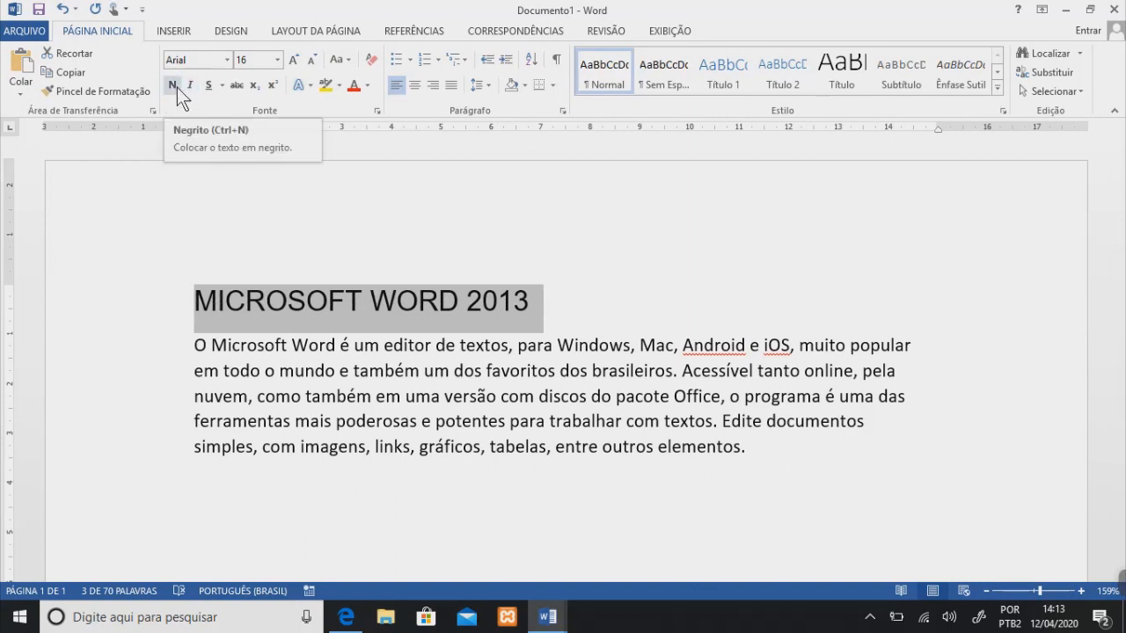
- Make the selected title bold and switch its italic formatting on and off again
left_click(177, 87)
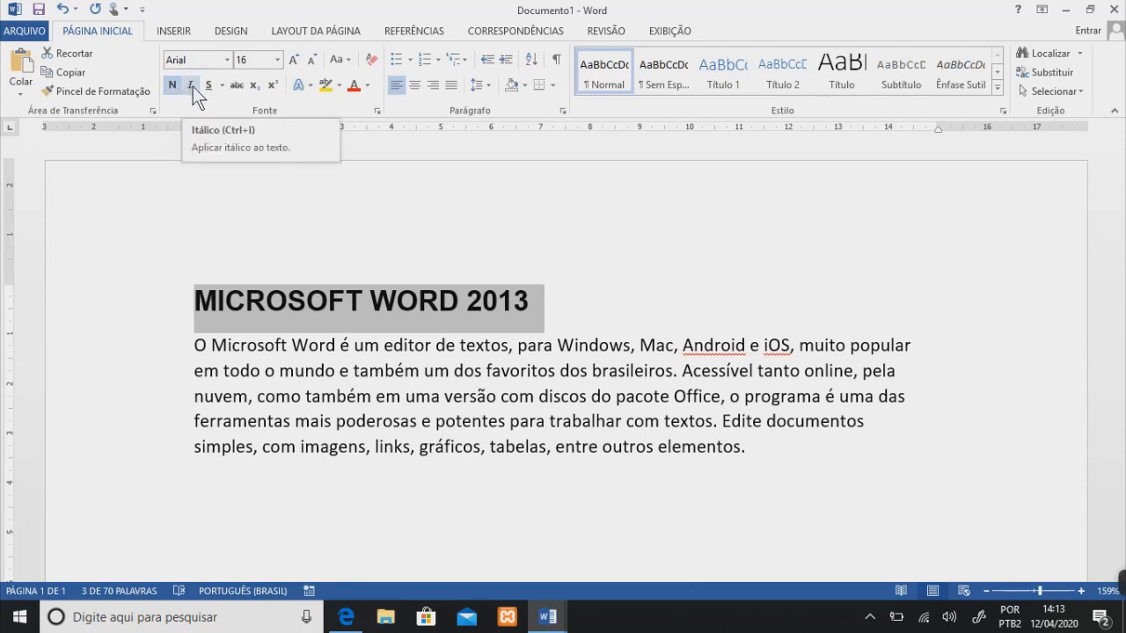
left_click(192, 86)
left_click(193, 86)
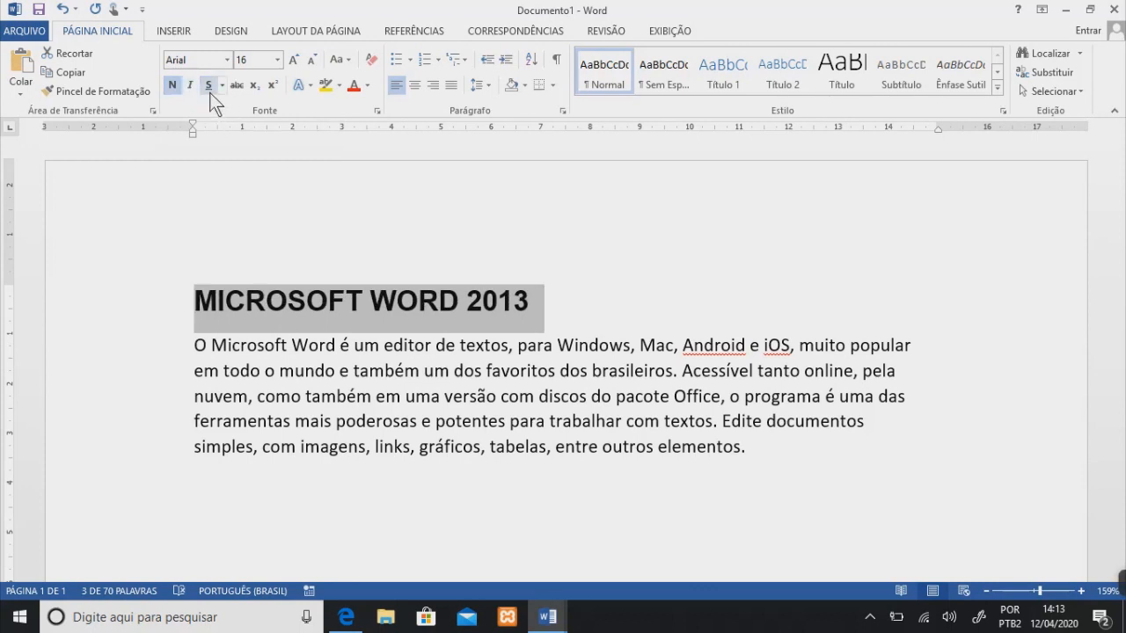
- Apply a plain single underline to the selected title "MICROSOFT WORD 2013"
left_click(211, 89)
left_click(211, 90)
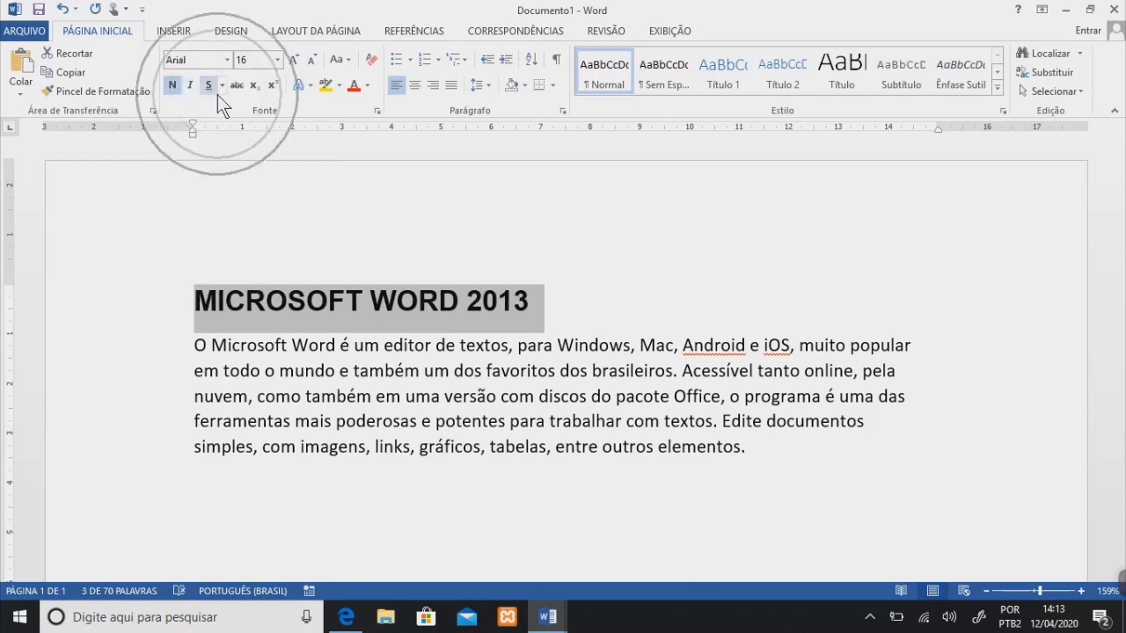
left_click(212, 92)
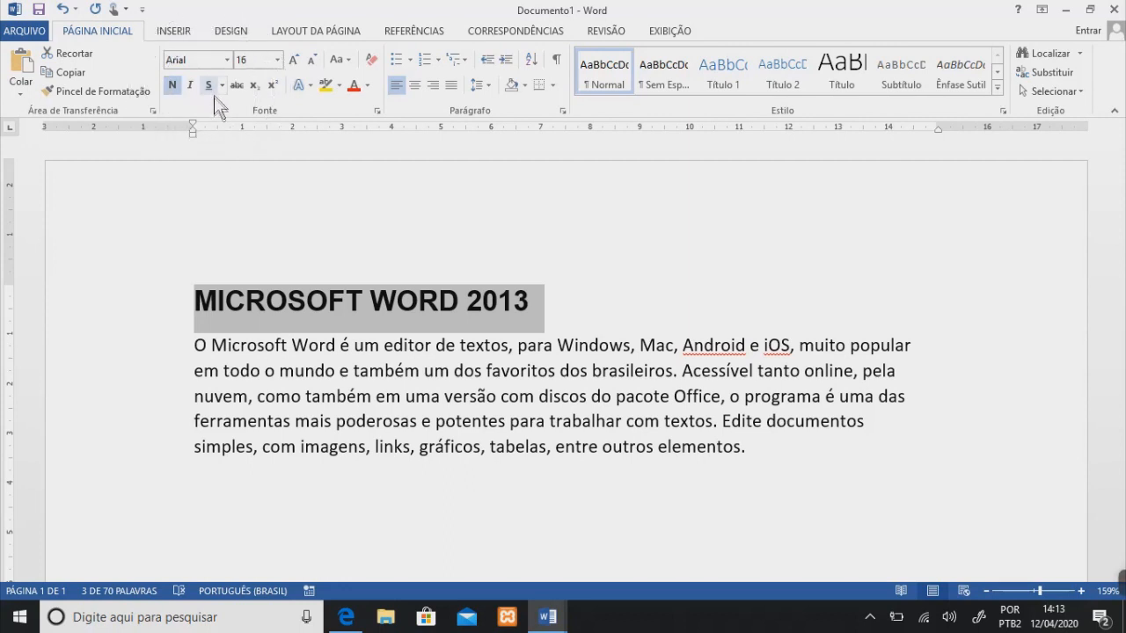
left_click(210, 86)
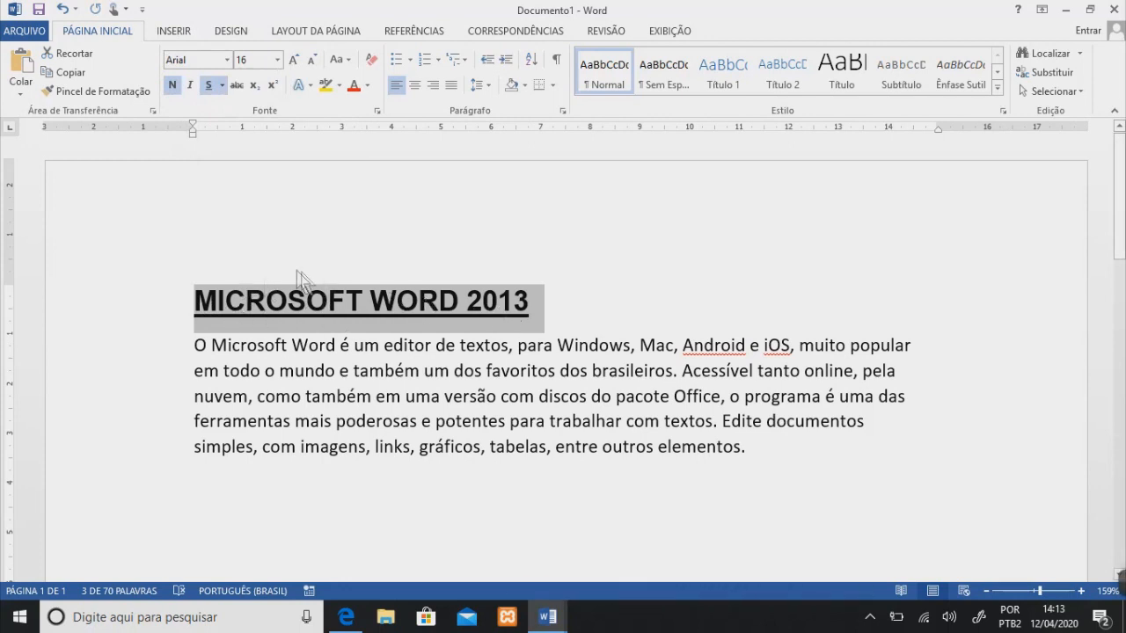
- Try a dotted underline on the title, and change its underline style to dash-dot
left_click(222, 84)
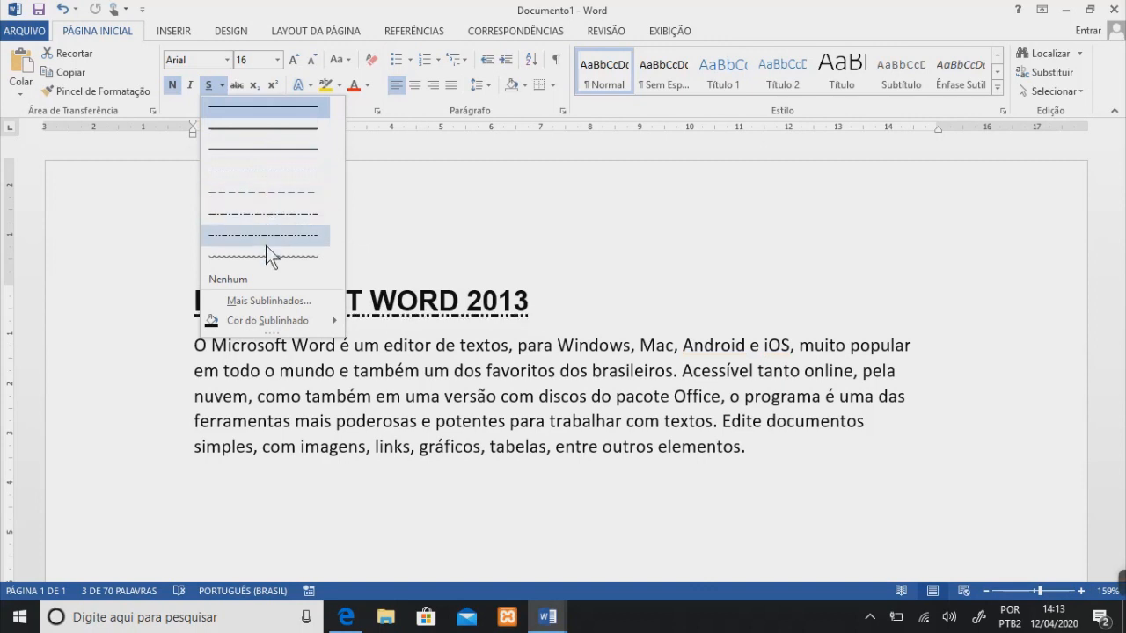
left_click(277, 170)
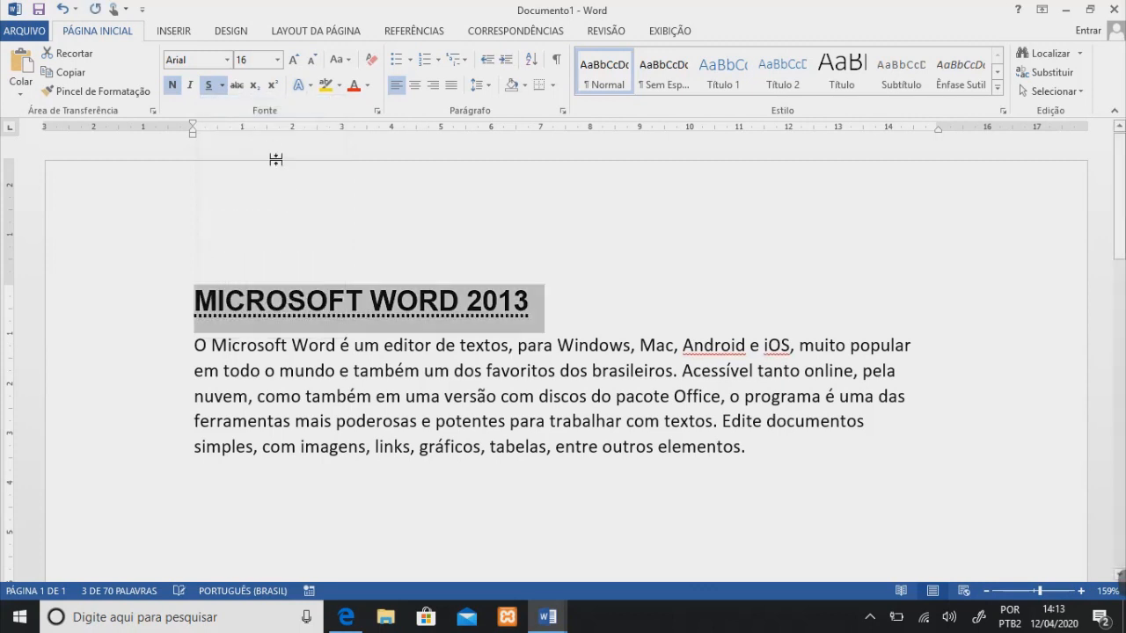
left_click(223, 87)
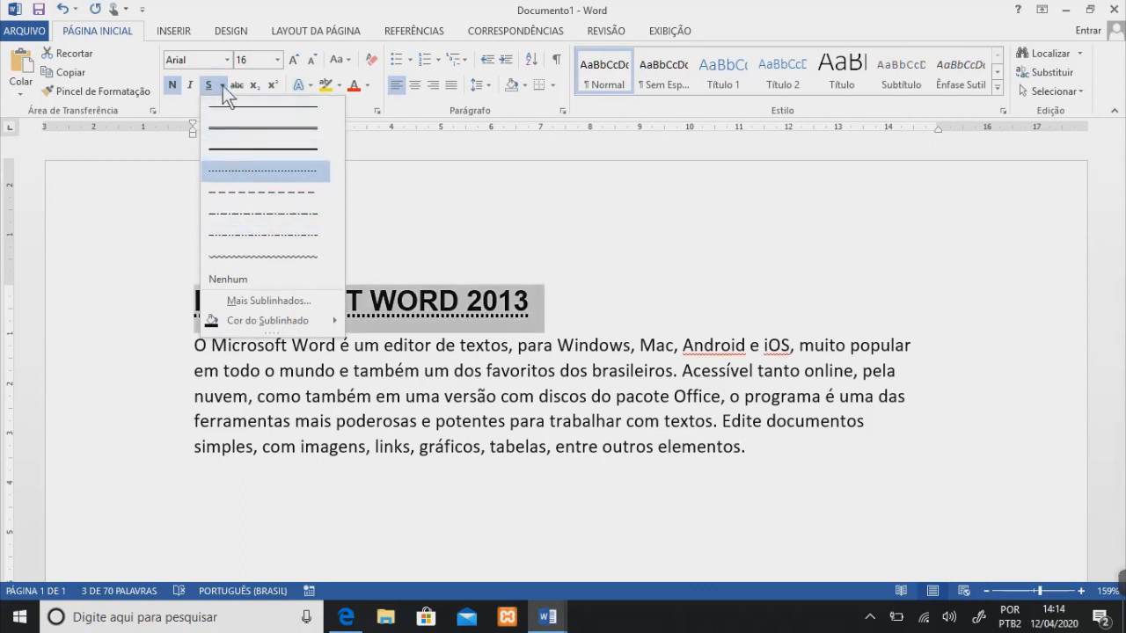
left_click(279, 209)
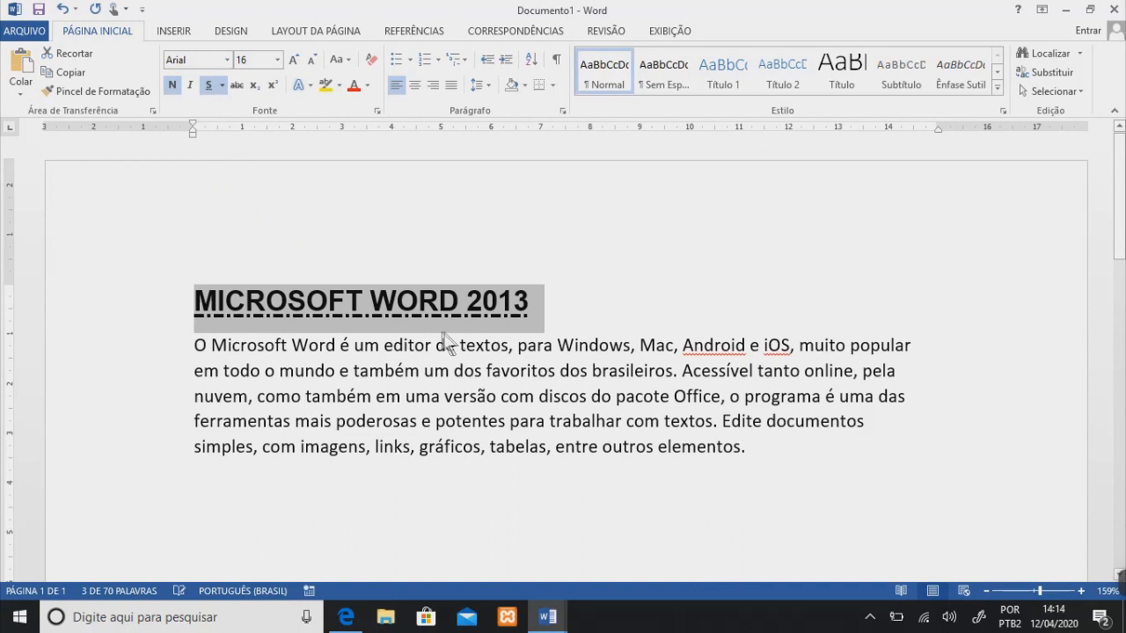
- Color the title's dash-dot underline with the standard orange
left_click(224, 89)
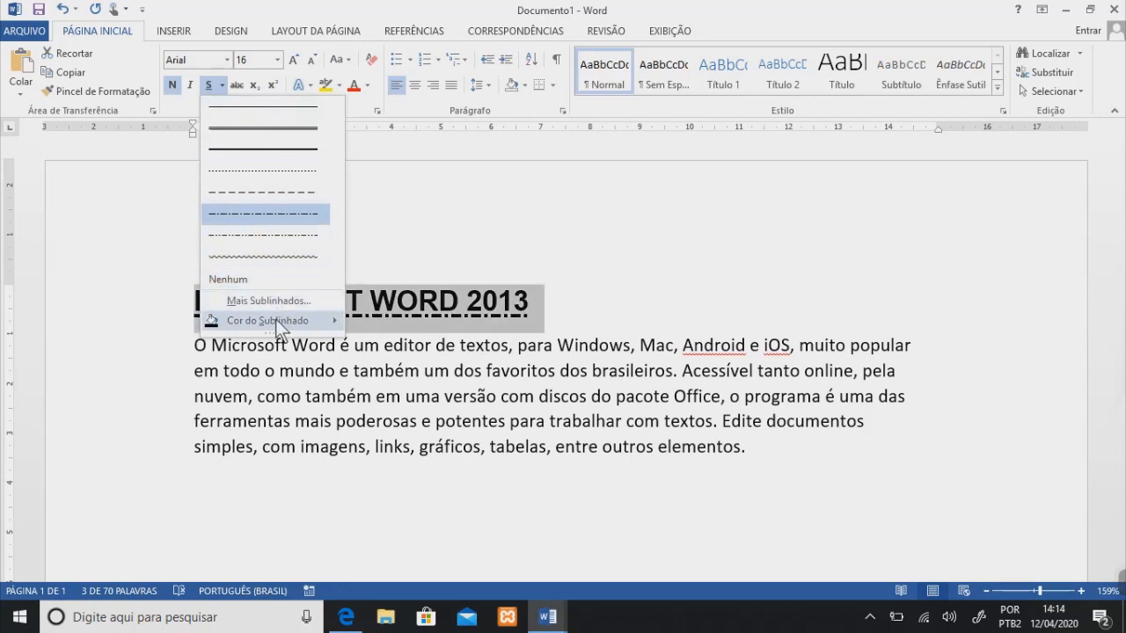
mouse_move(276, 322)
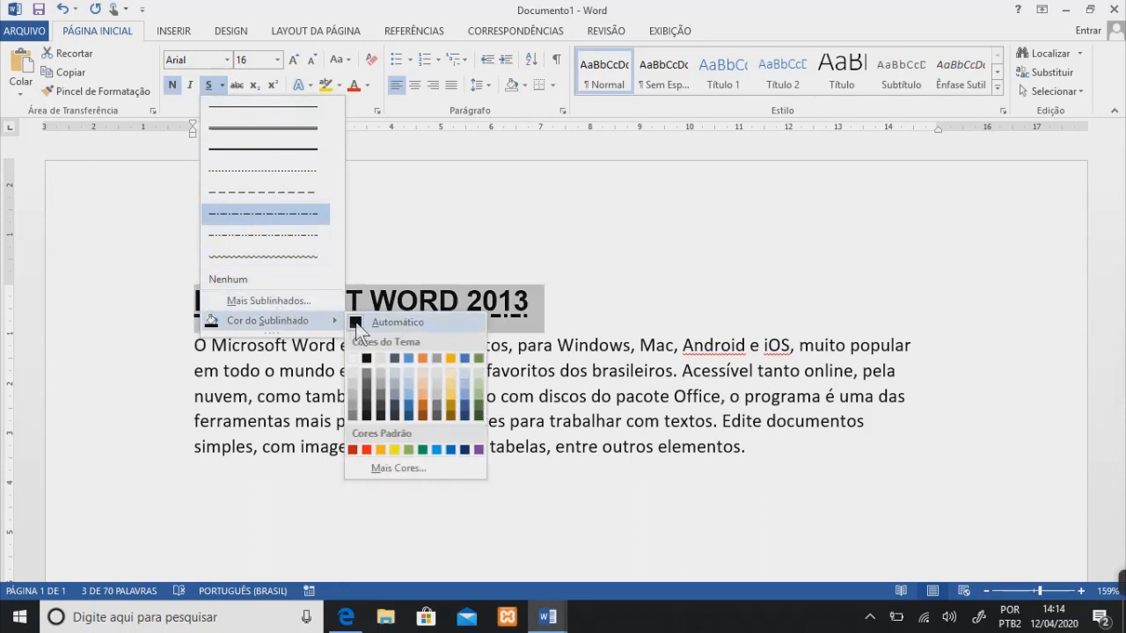
left_click(382, 450)
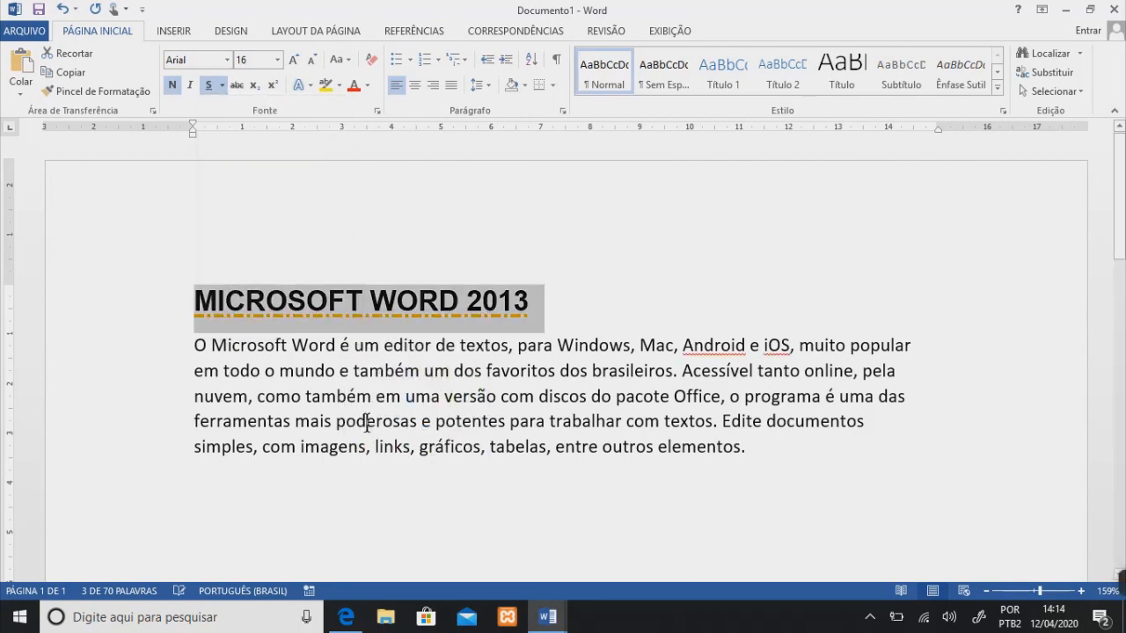
- Change the title's underline color to the standard dark red
left_click(314, 302)
left_click_drag(534, 302, 193, 301)
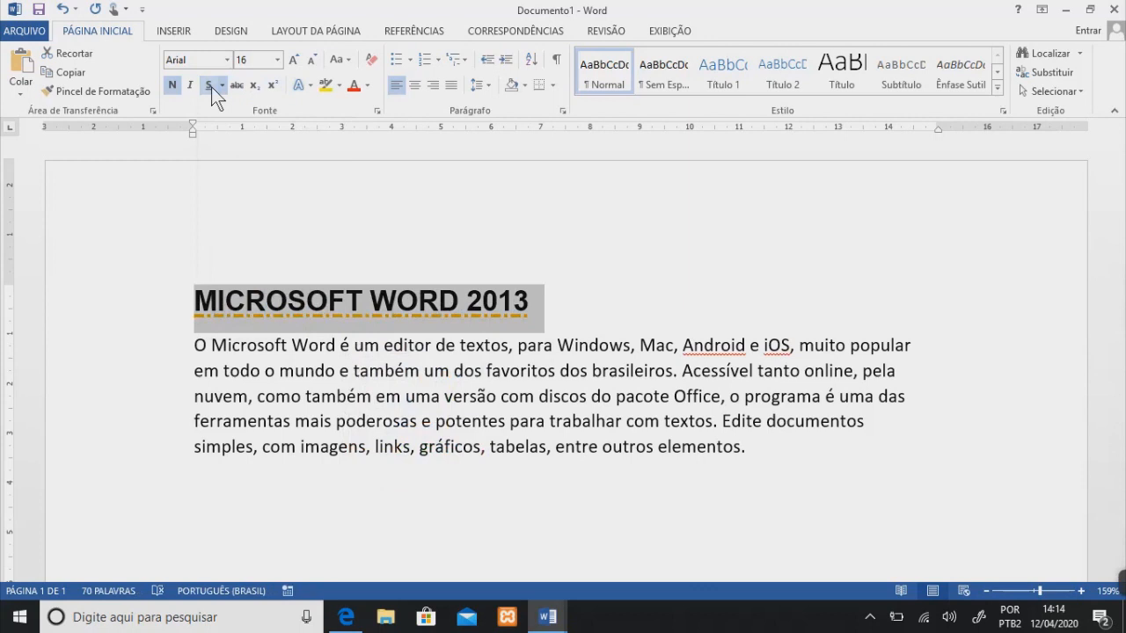
left_click(222, 85)
mouse_move(330, 318)
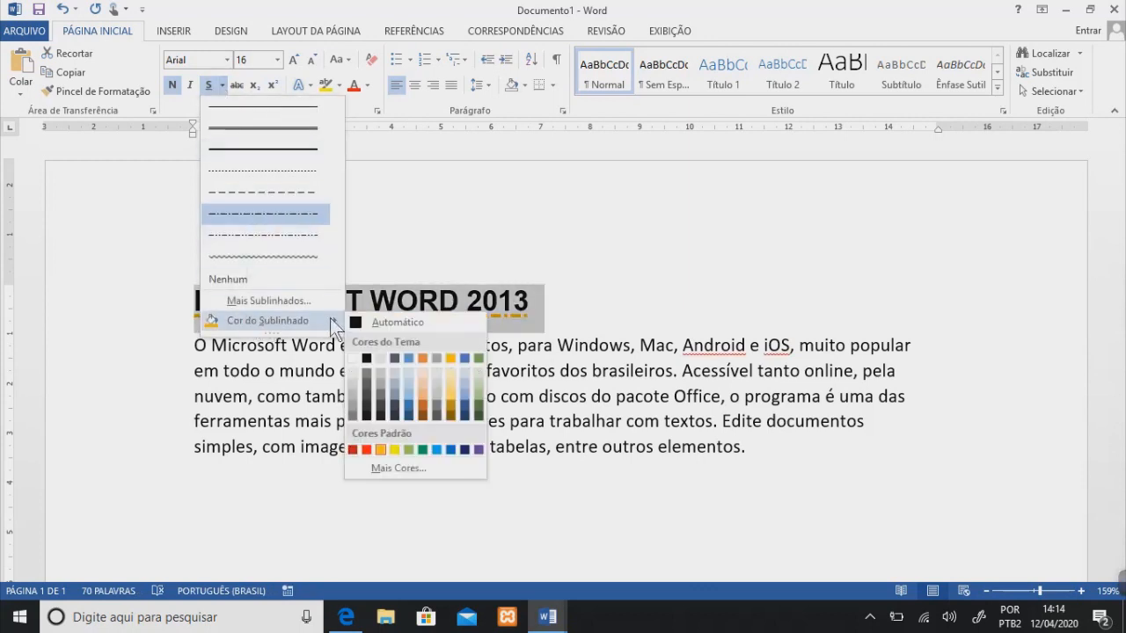
left_click(352, 450)
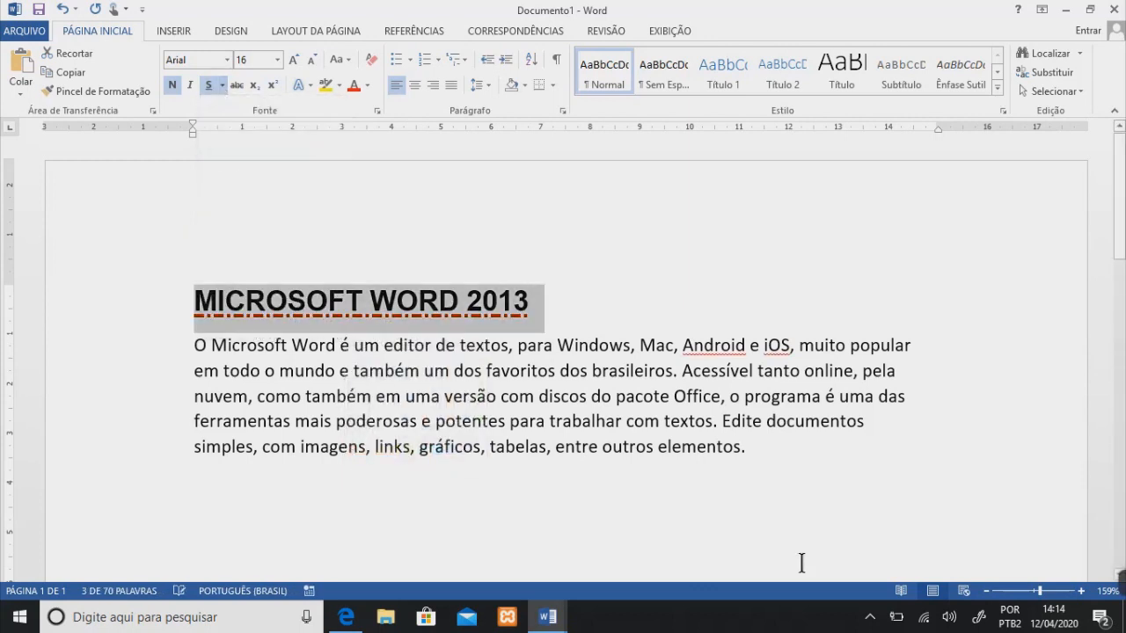
mouse_move(1037, 591)
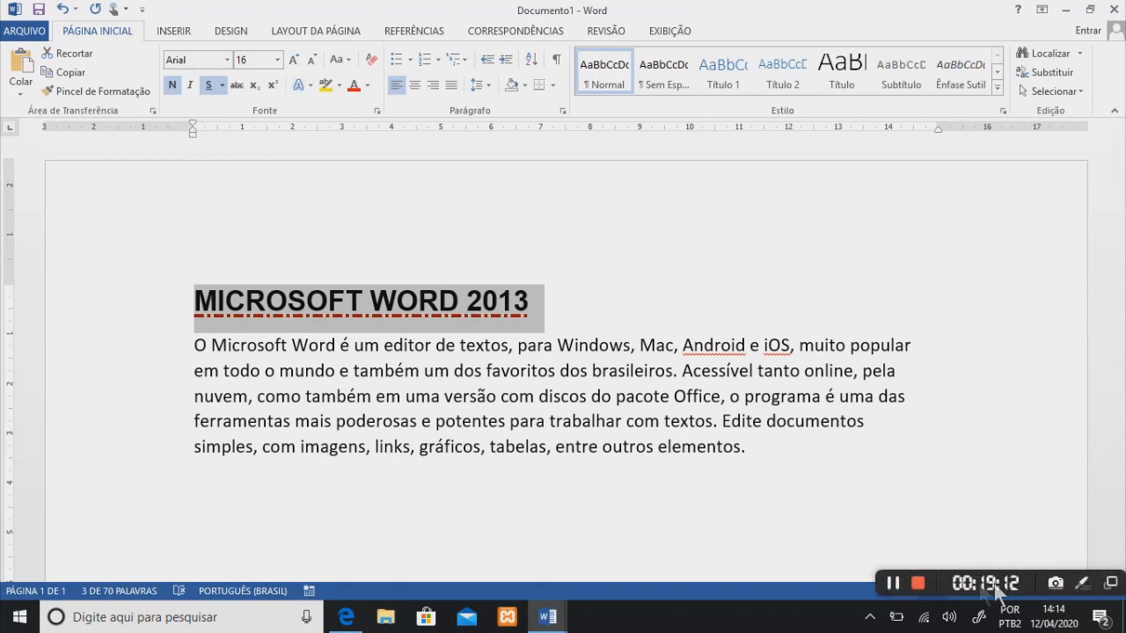
left_click(897, 583)
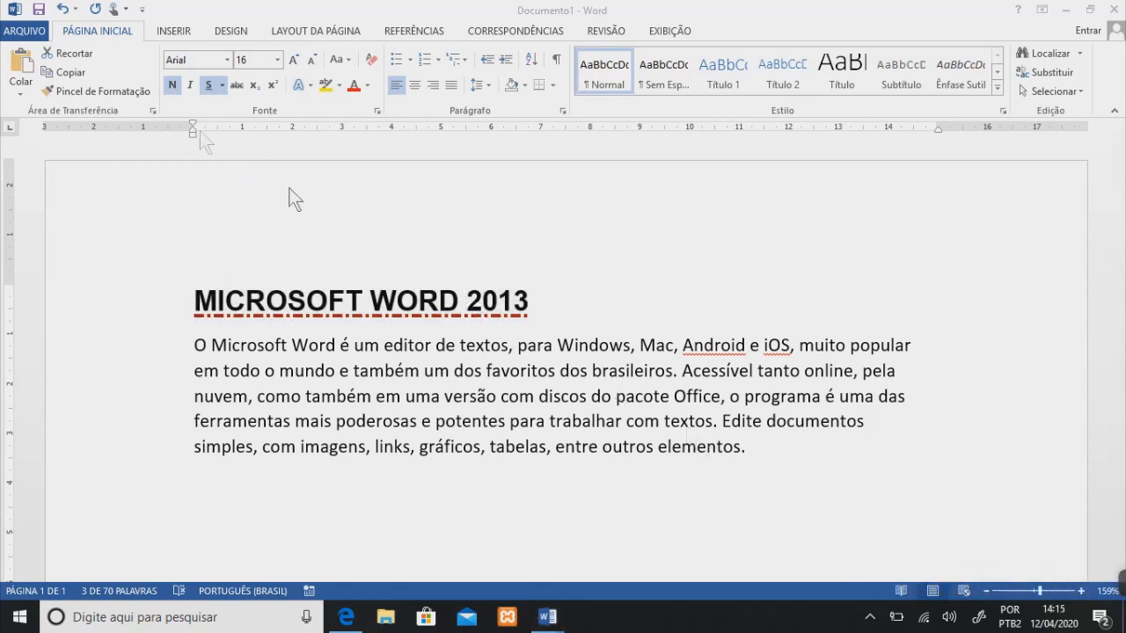
- View the additional underline options (Mais Sublinhados) in the Font dialog and close it without changes
left_click(223, 85)
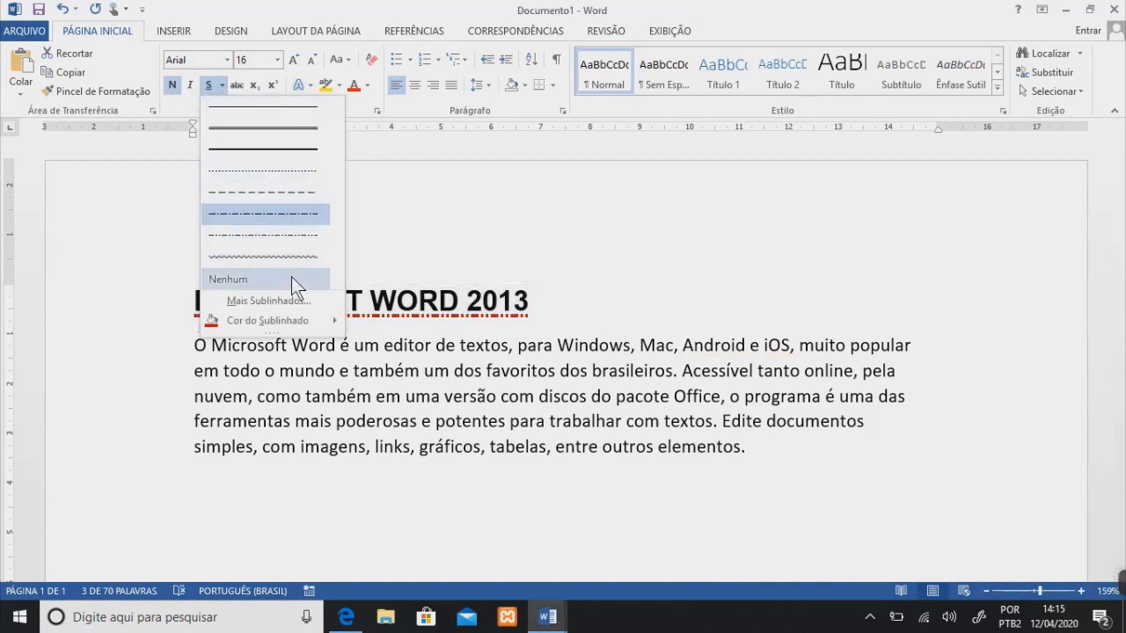
left_click(283, 300)
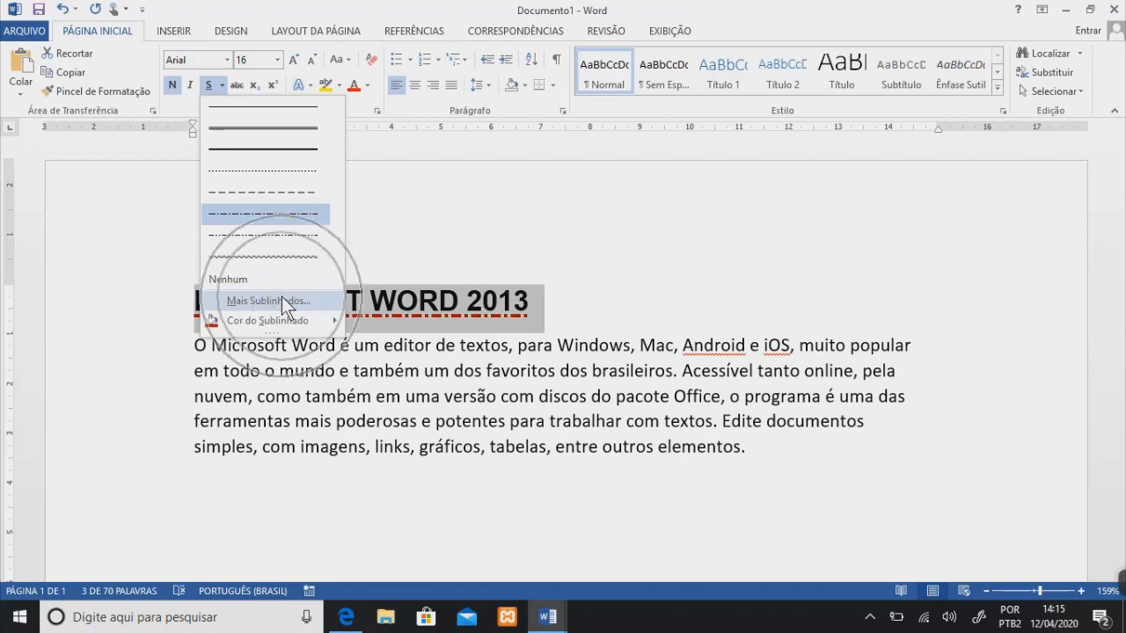
left_click(281, 300)
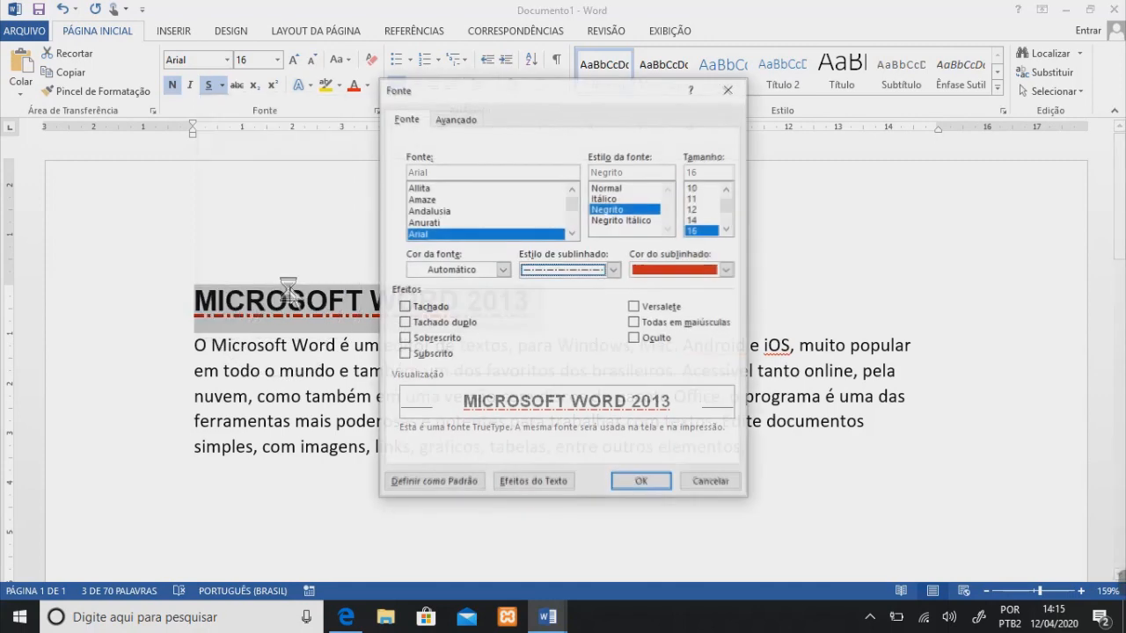
left_click_drag(576, 83, 572, 125)
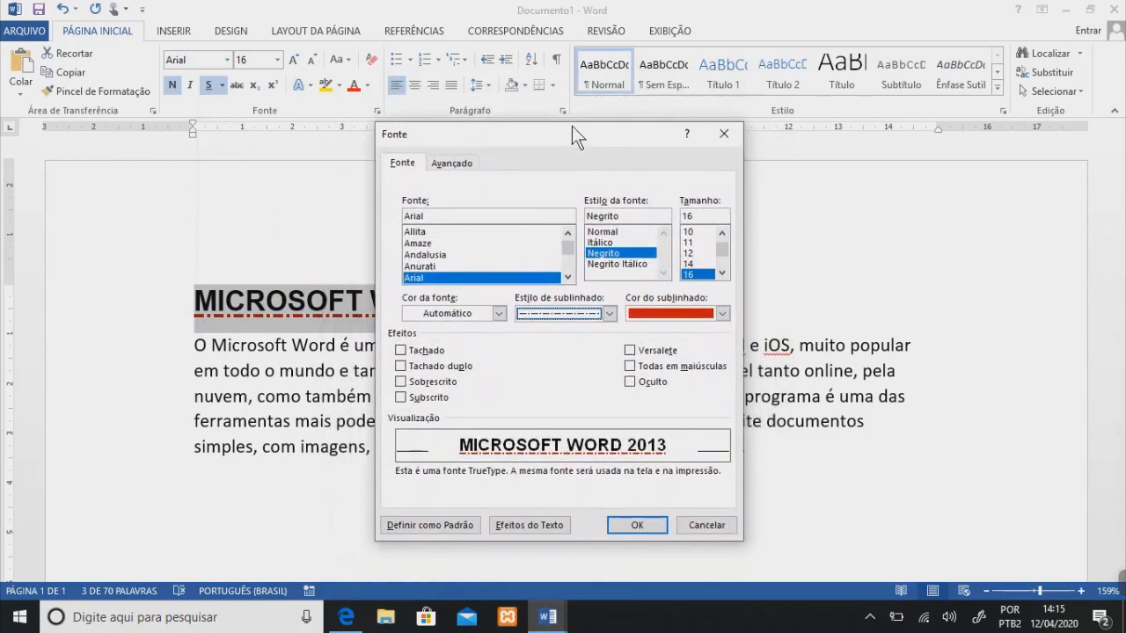
left_click(723, 133)
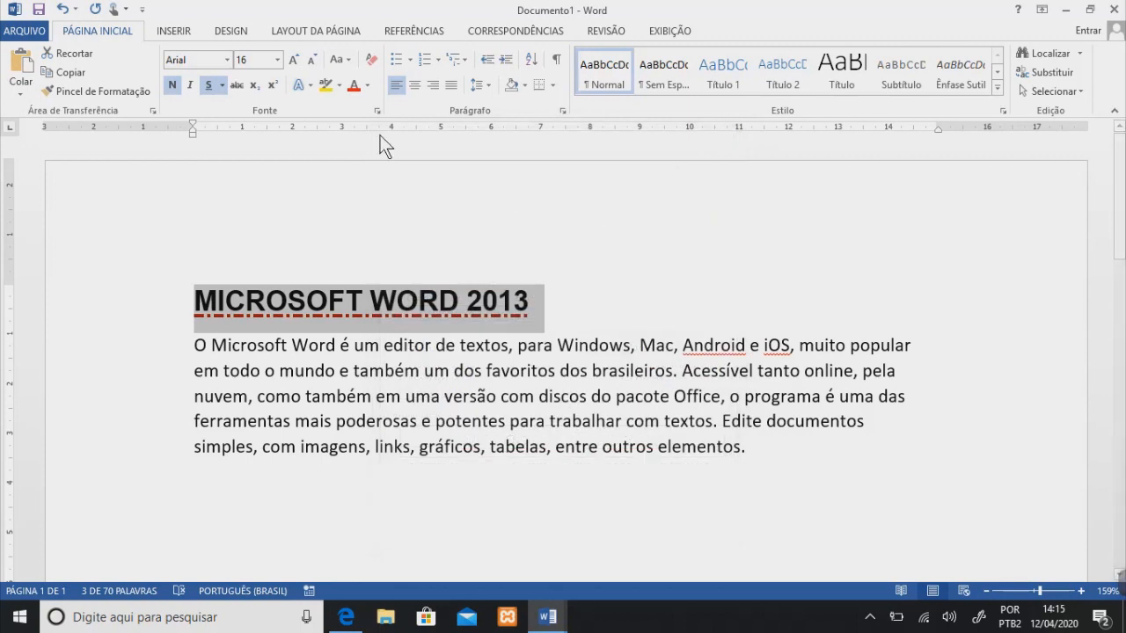
- Try strikethrough (Tachado) on the selected title, switching it on and off several times
left_click(236, 84)
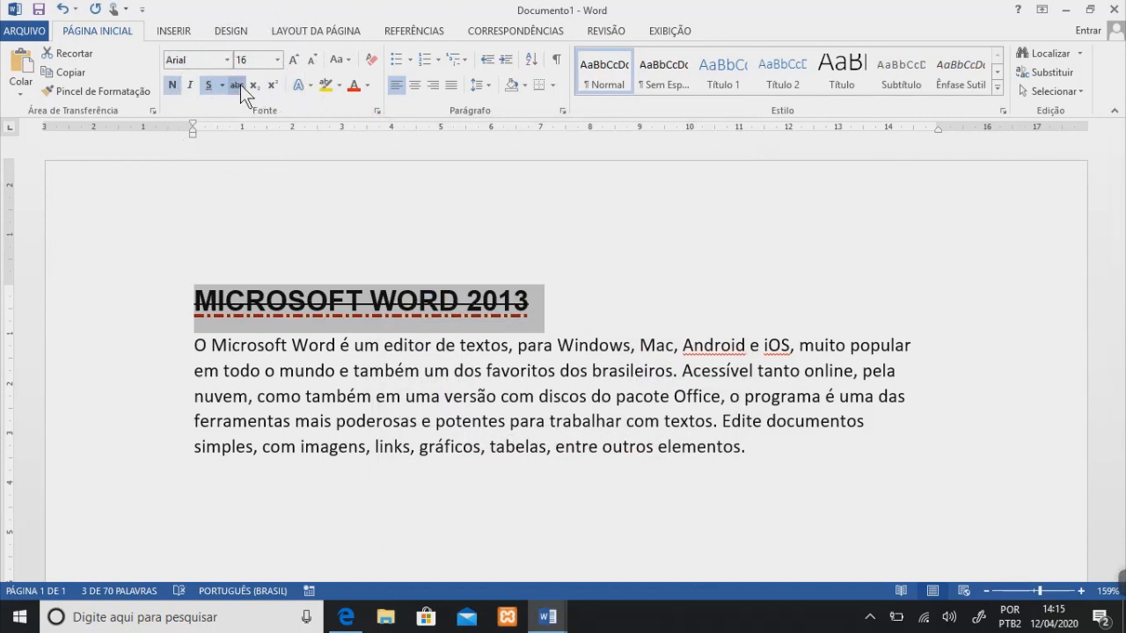
left_click(240, 84)
left_click(240, 84)
left_click(240, 84)
left_click(240, 84)
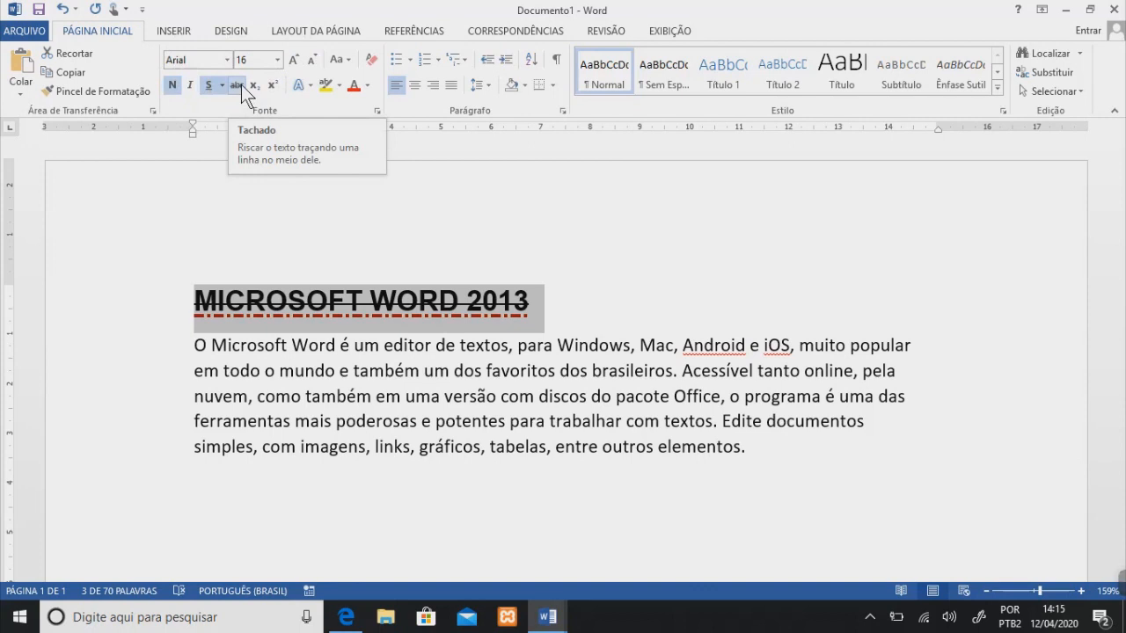
left_click(238, 84)
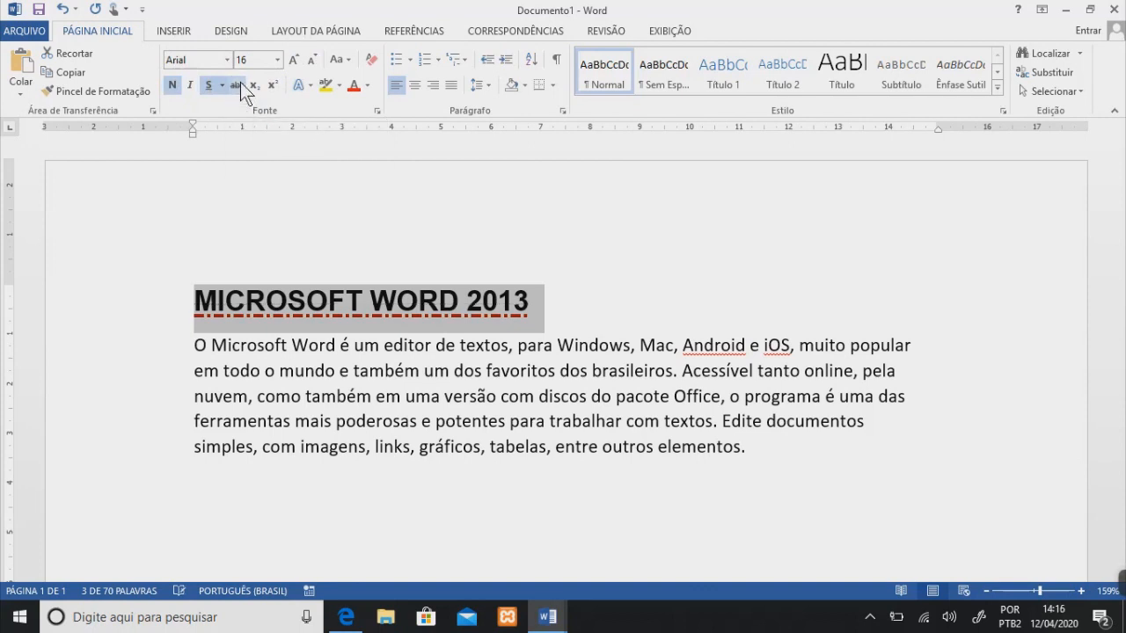
left_click(236, 85)
left_click(236, 85)
key("ctrl")
key("ctrl")
key("ctrl")
key("ctrl")
key("ctrl")
key("ctrl")
key("ctrl")
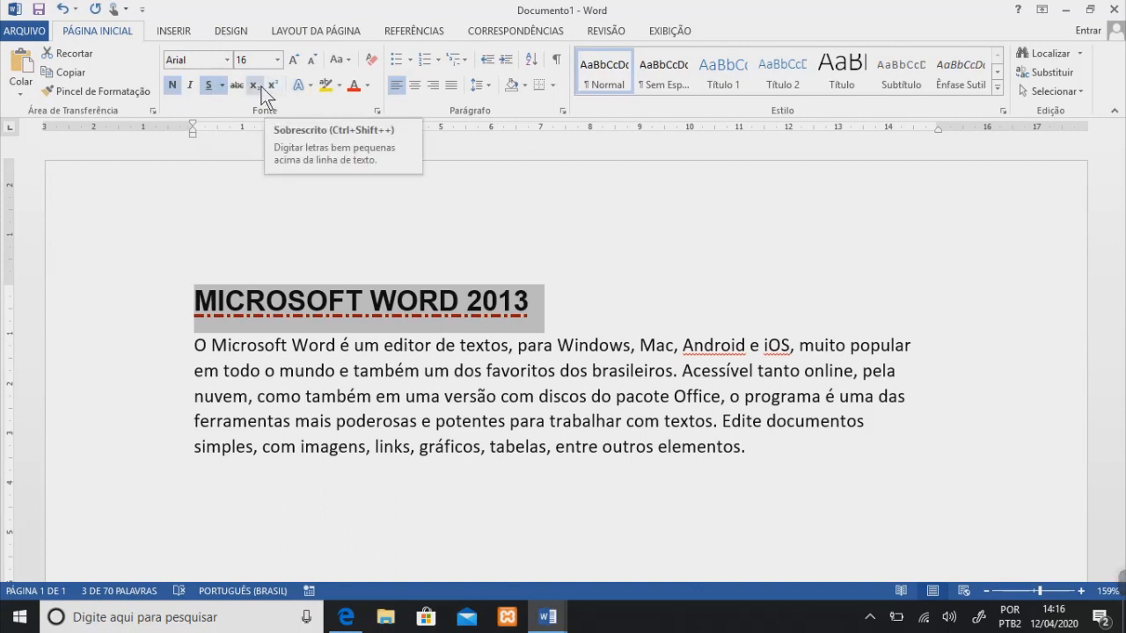
mouse_move(1117, 581)
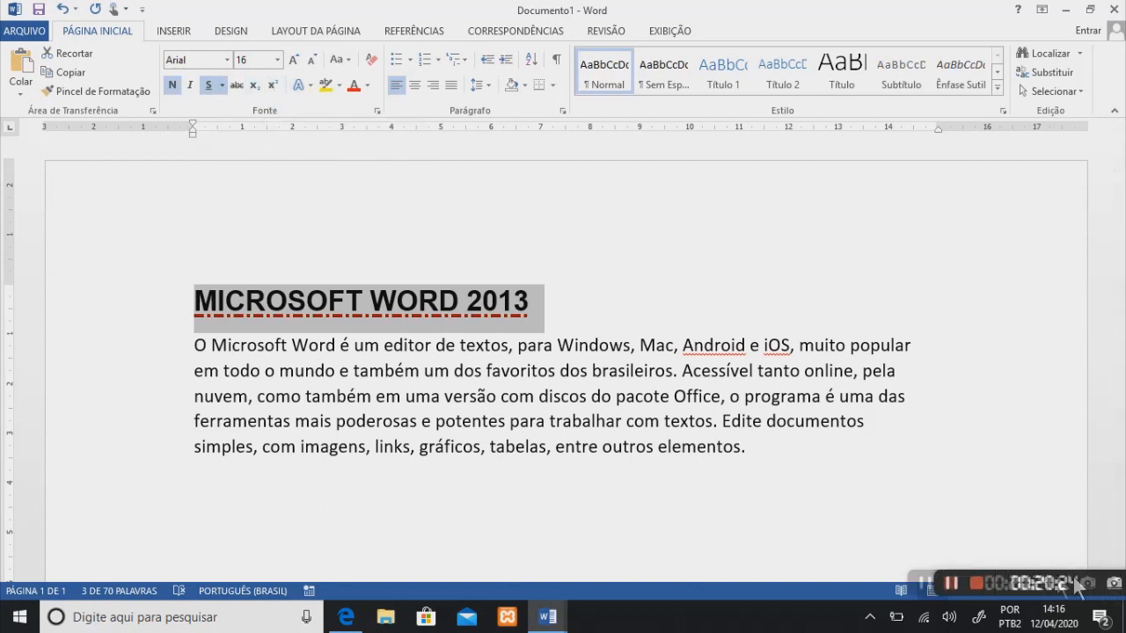
left_click(896, 576)
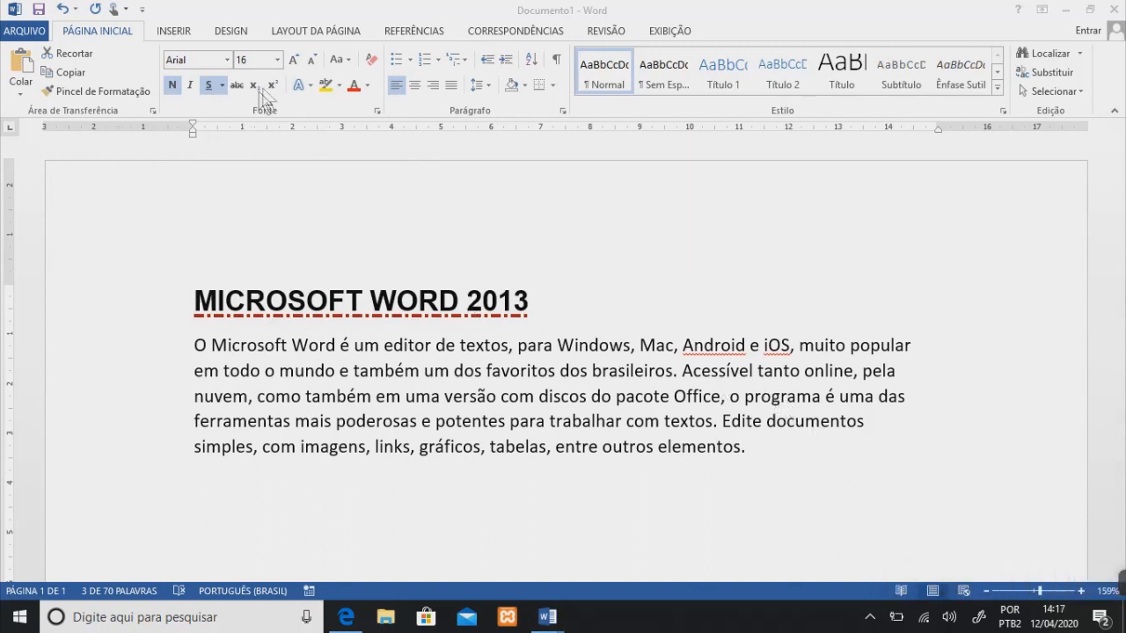
key("ctrl")
key("ctrl")
- Add the equation X2+2X-2=0 on a new line below the body paragraph
left_click(326, 486)
left_click(767, 448)
key("Return")
type("x")
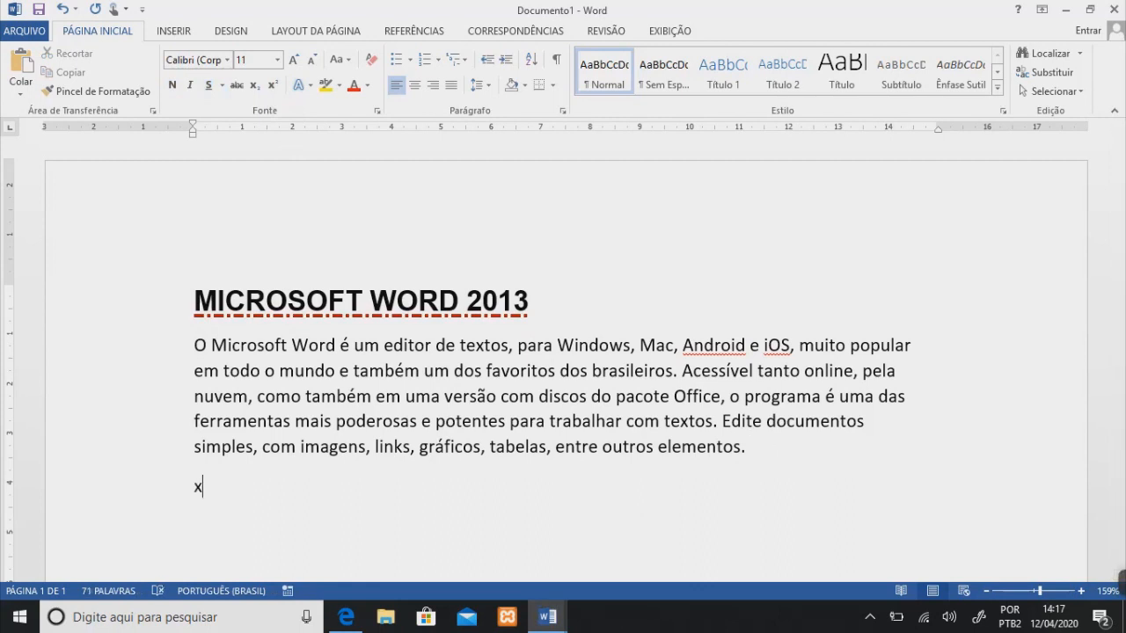
type("2+2X-2=")
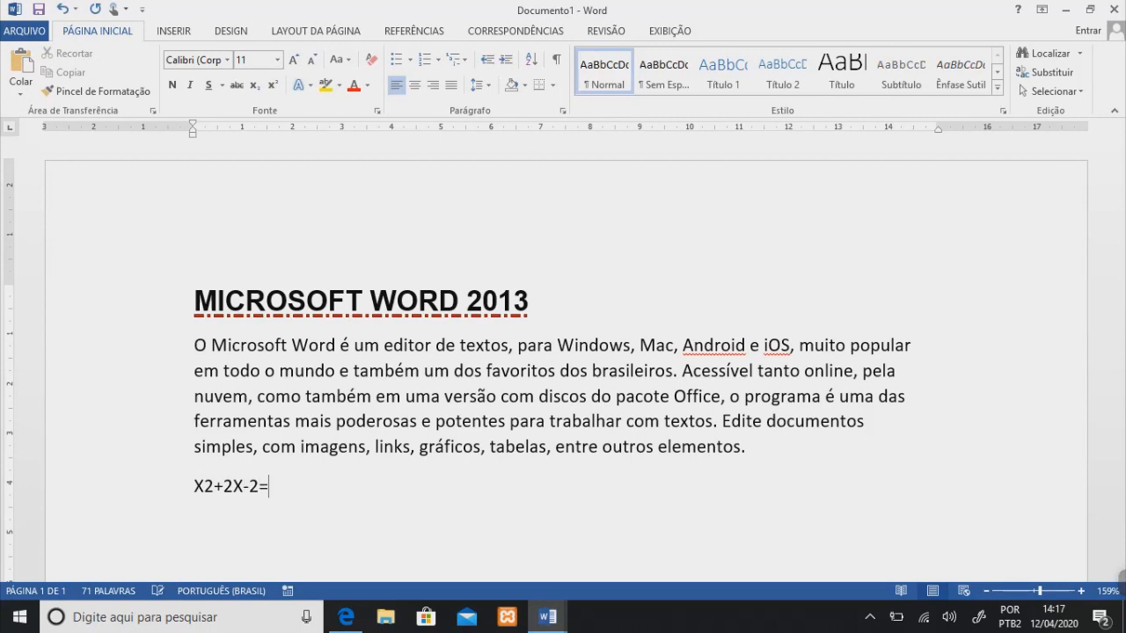
type("0")
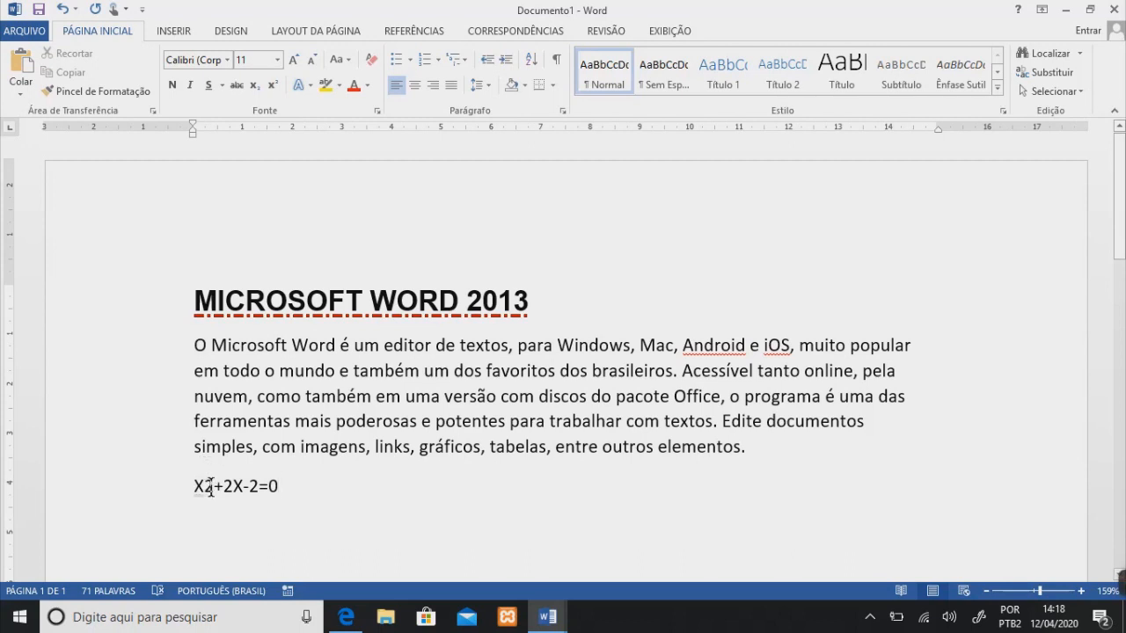
- Format the 2 after the first X in the equation as superscript
left_click_drag(204, 487, 215, 488)
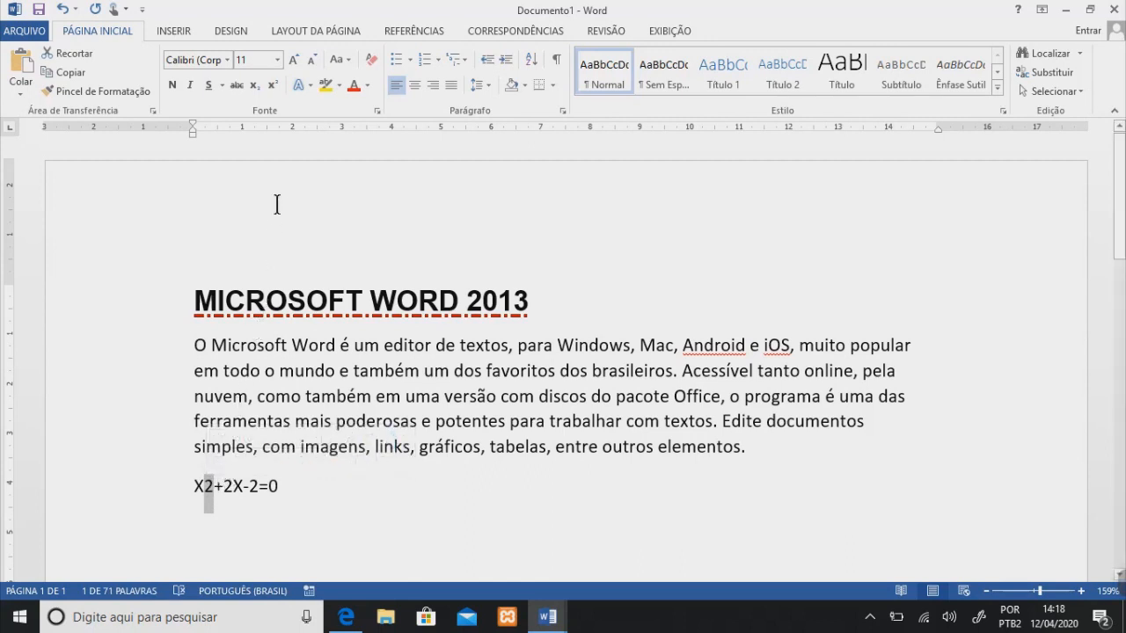
left_click(275, 89)
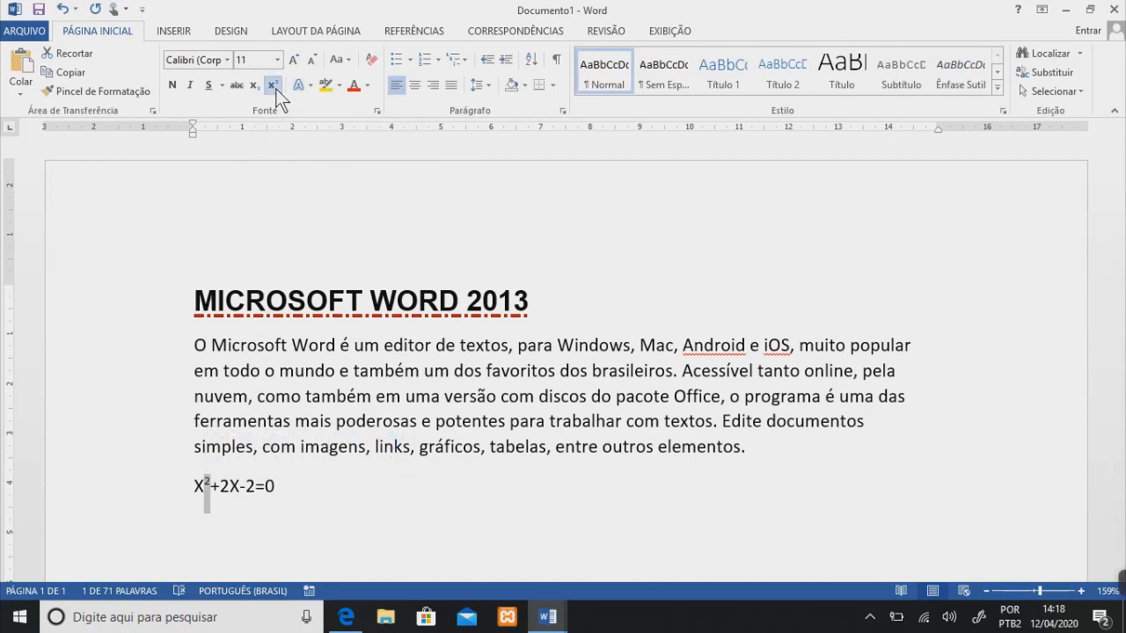
left_click(229, 485)
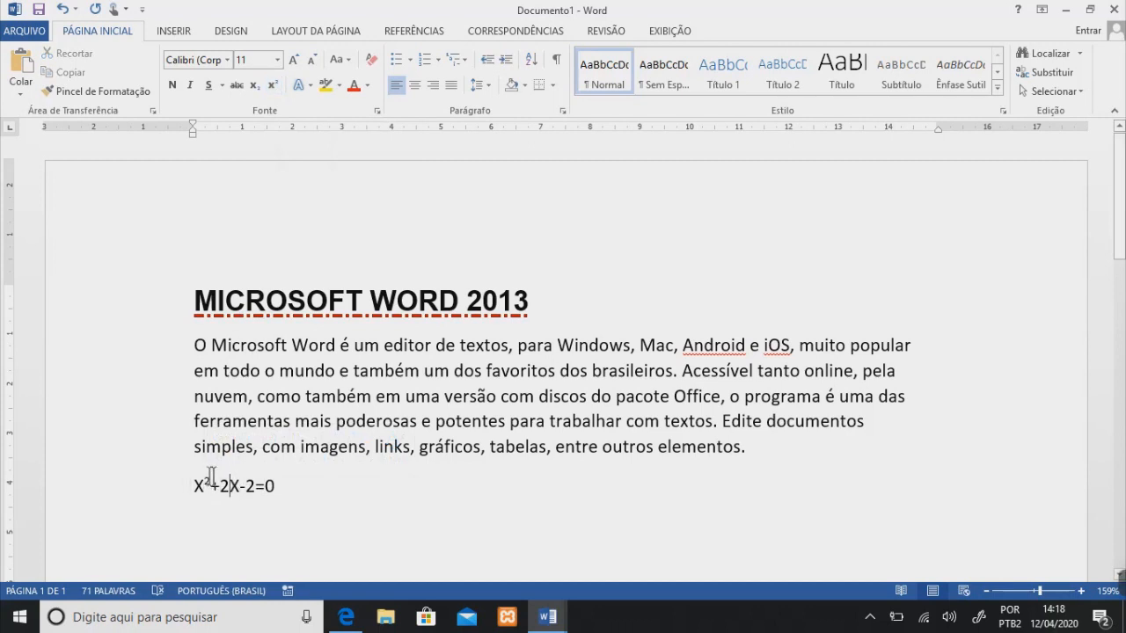
- Write H2O on the same line after the equation, separated by a few spaces
left_click(315, 483)
type("h")
key("BackSpace")
type("H2")
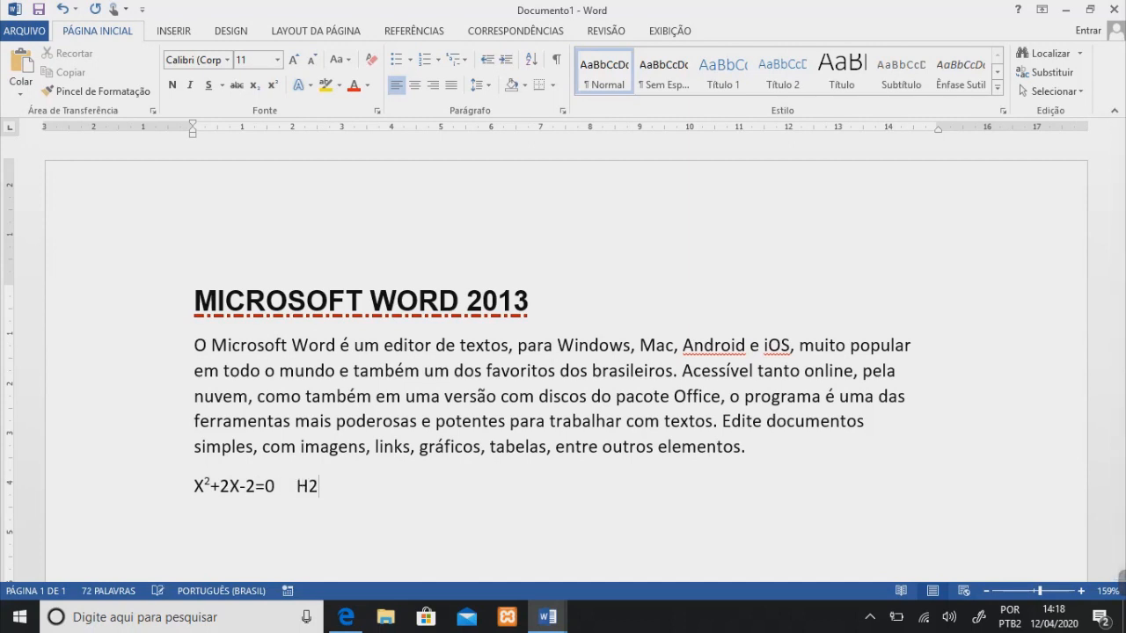
type("O")
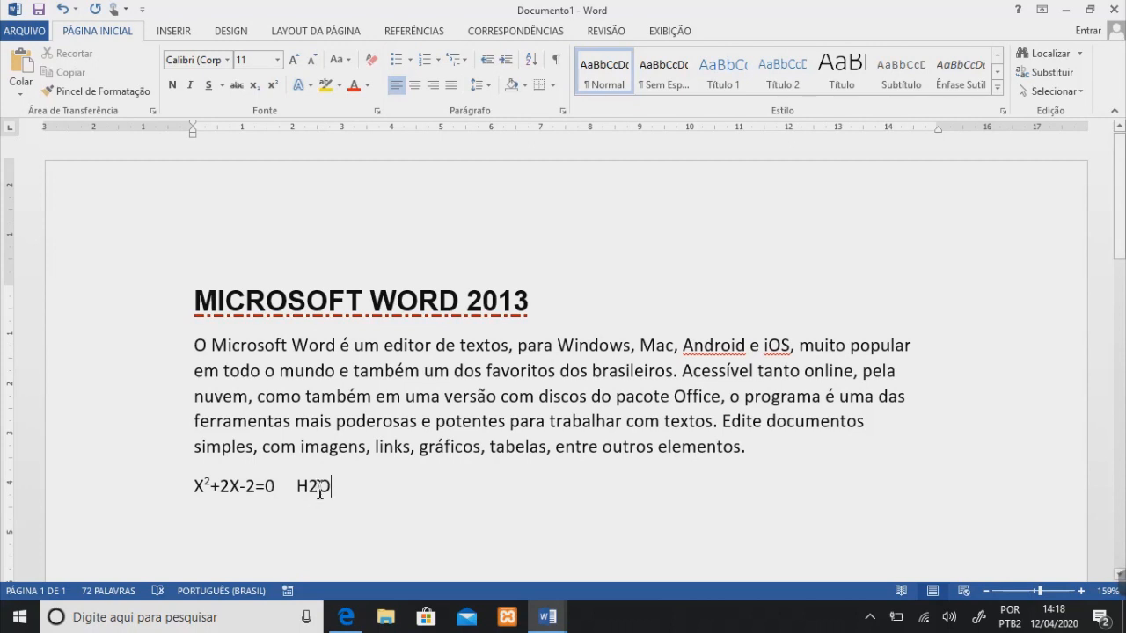
- Format the 2 in H2O as subscript
left_click_drag(319, 491, 306, 492)
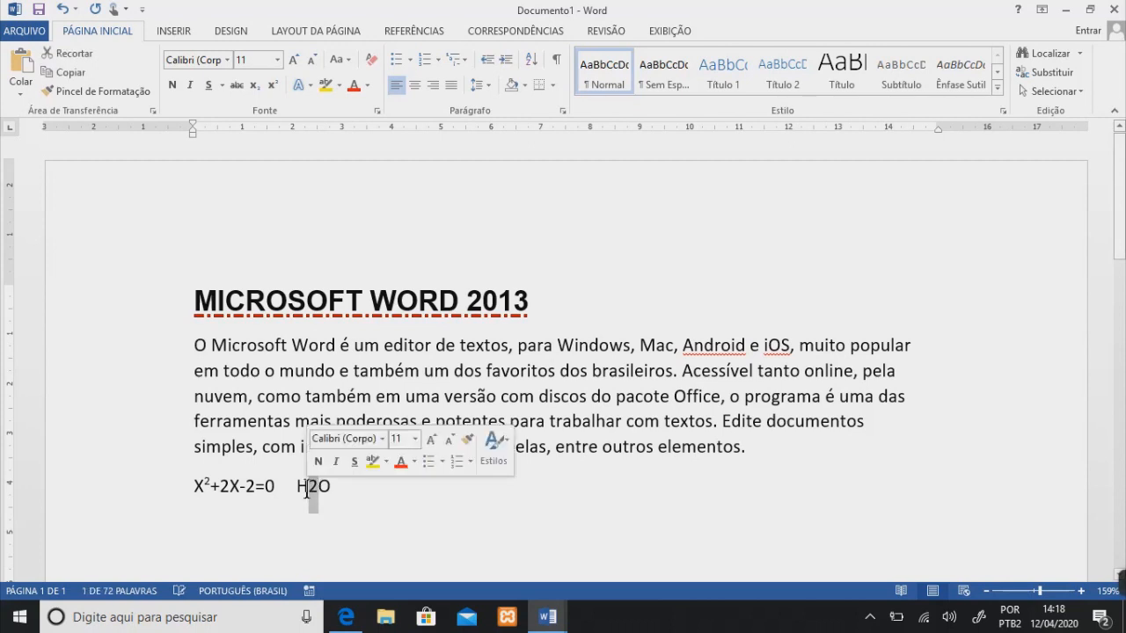
left_click(256, 87)
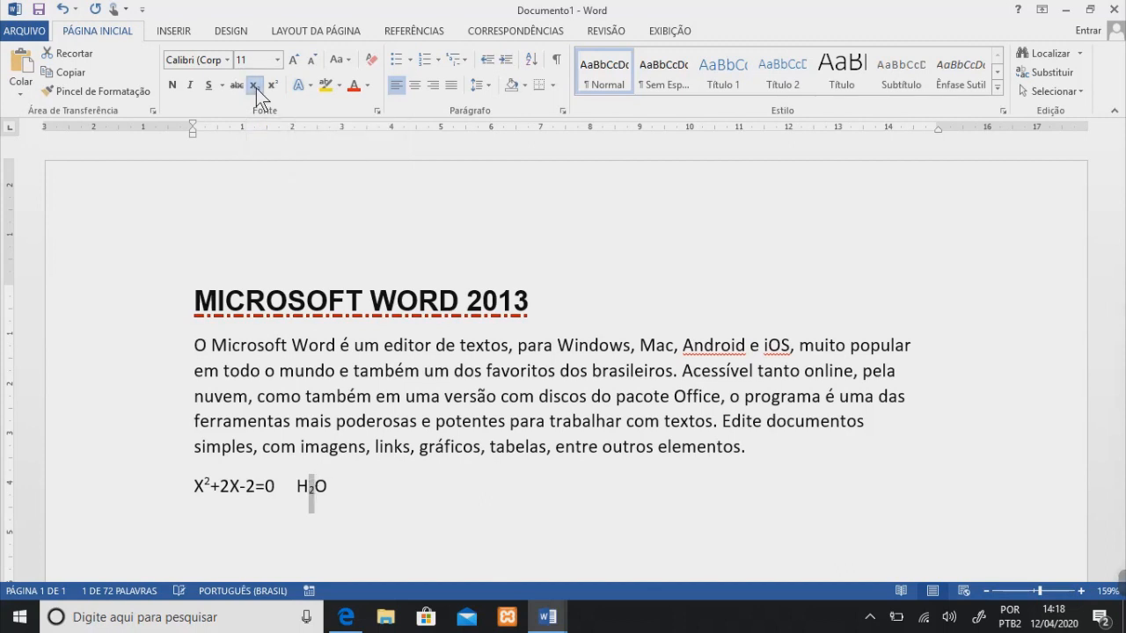
left_click(339, 486)
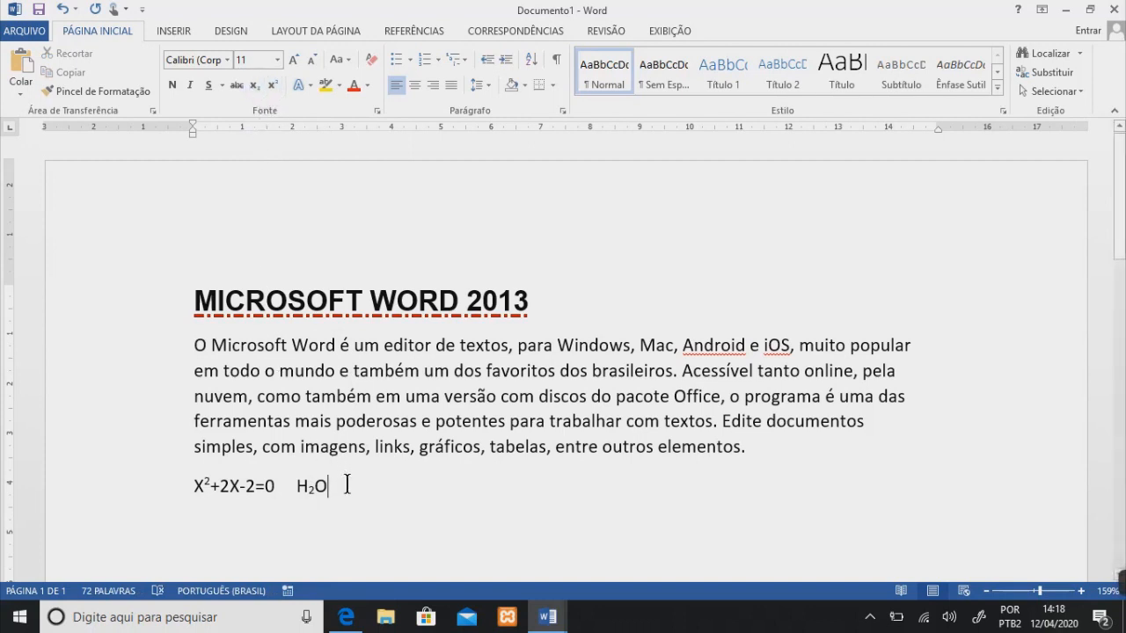
- Cut the whole line containing the equation and the water formula from the document
left_click_drag(334, 486, 200, 490)
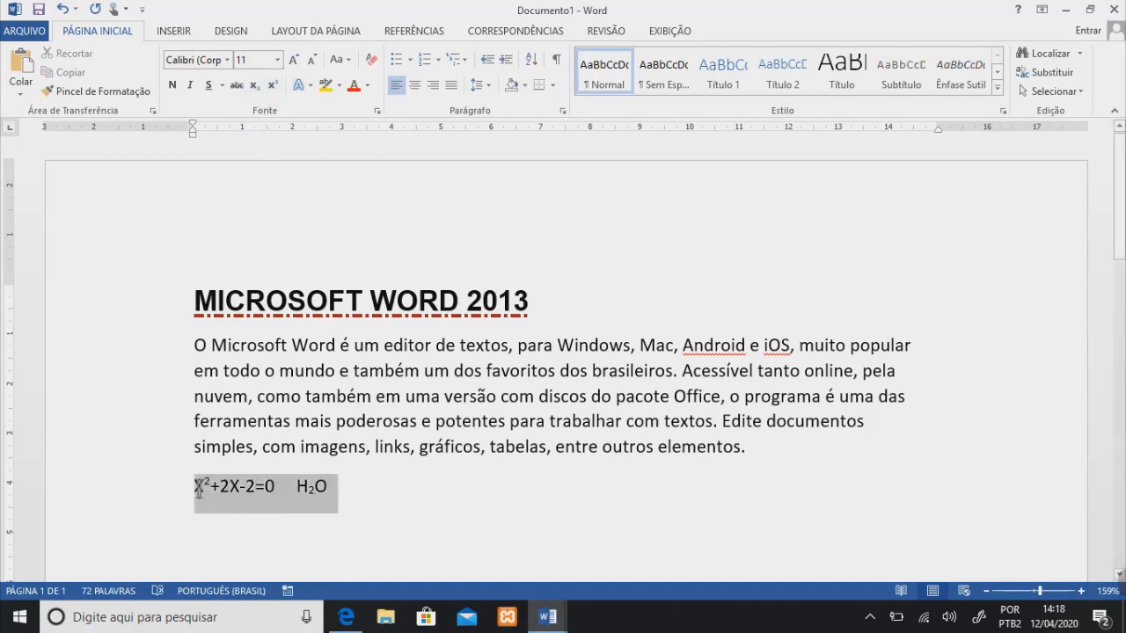
mouse_move(568, 616)
key("ctrl+x")
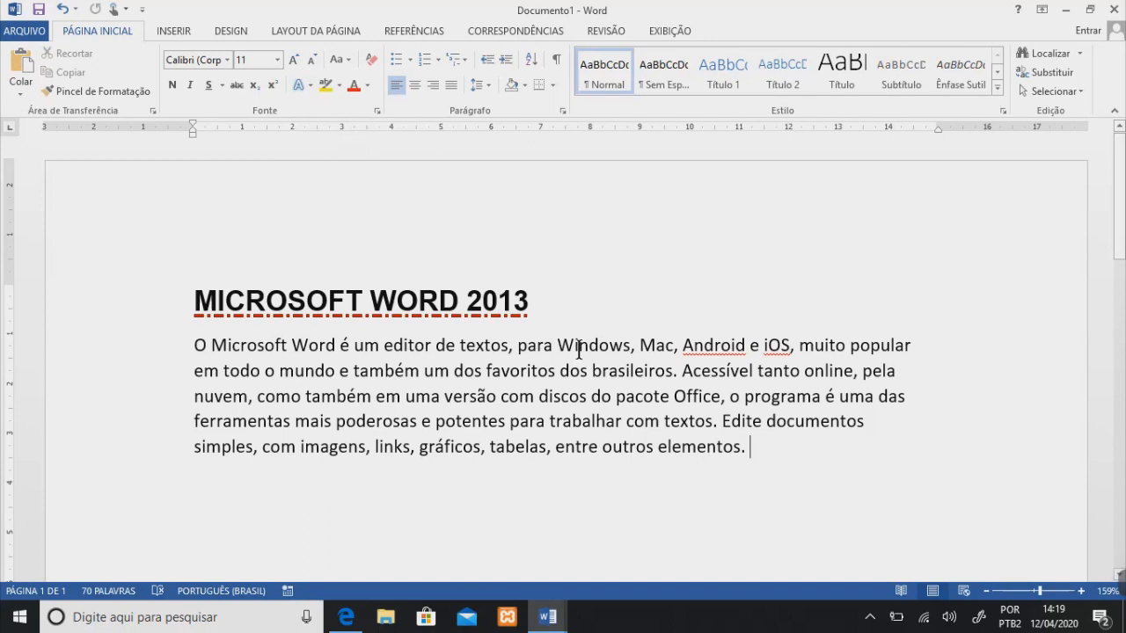
- Give the title MICROSOFT WORD 2013 a dark green theme-color text outline (Estrutura de Tópicos)
mouse_move(1119, 577)
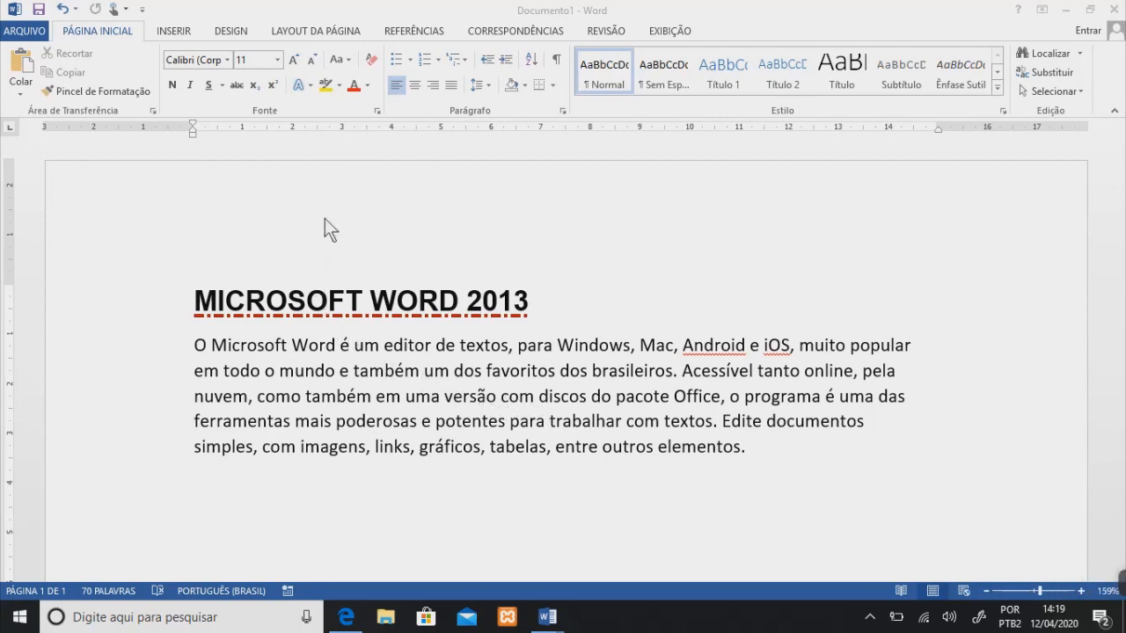
left_click(301, 124)
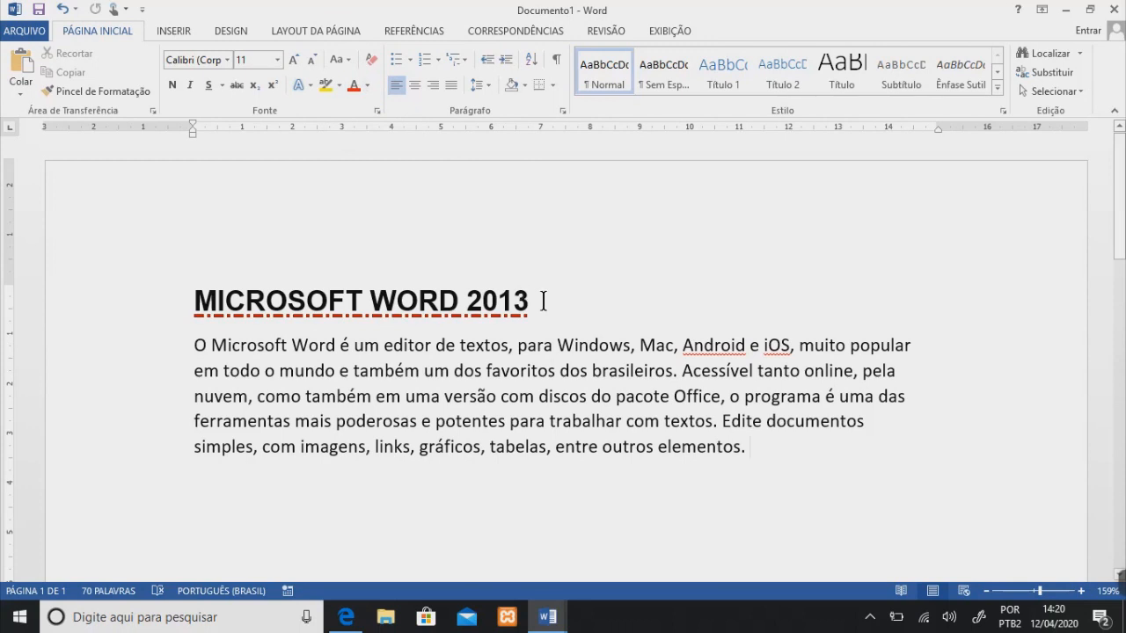
left_click_drag(530, 301, 269, 281)
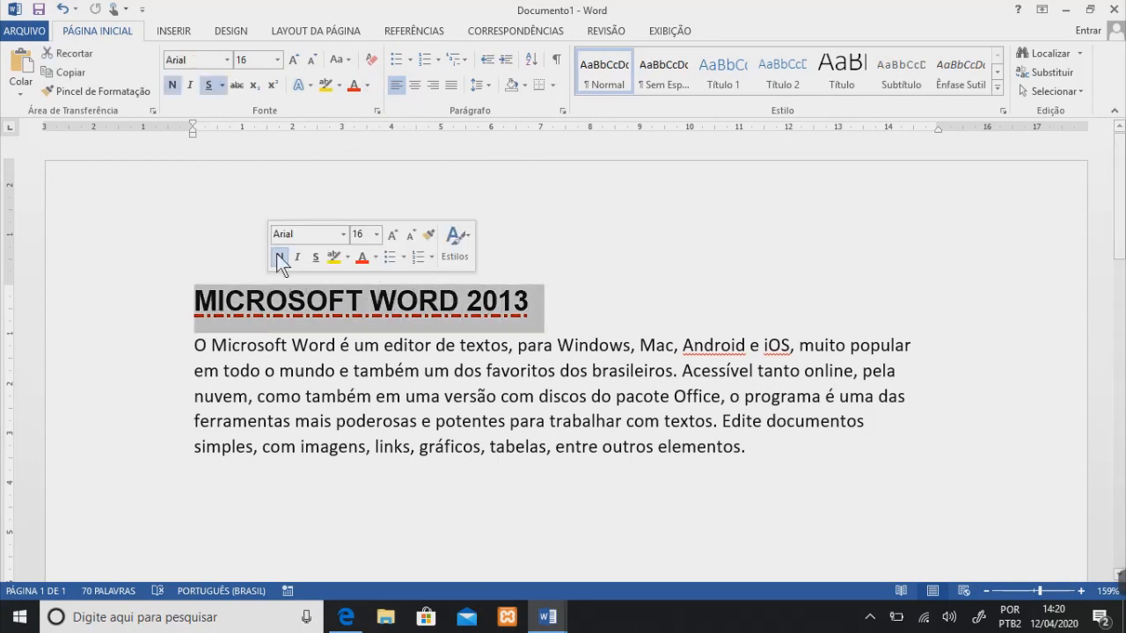
left_click(310, 85)
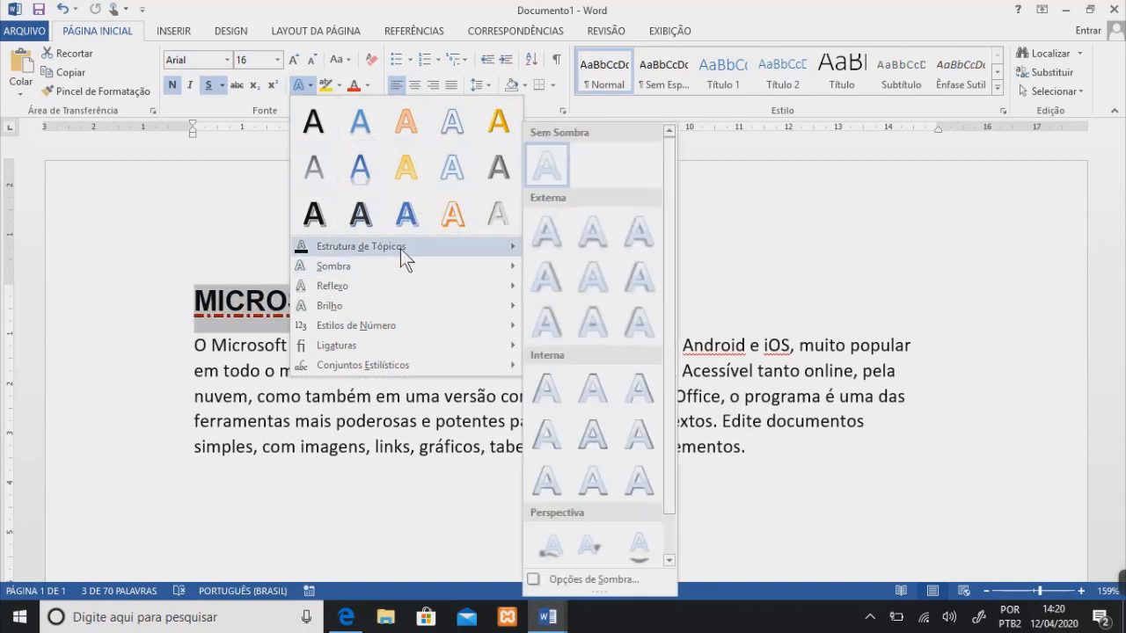
mouse_move(400, 248)
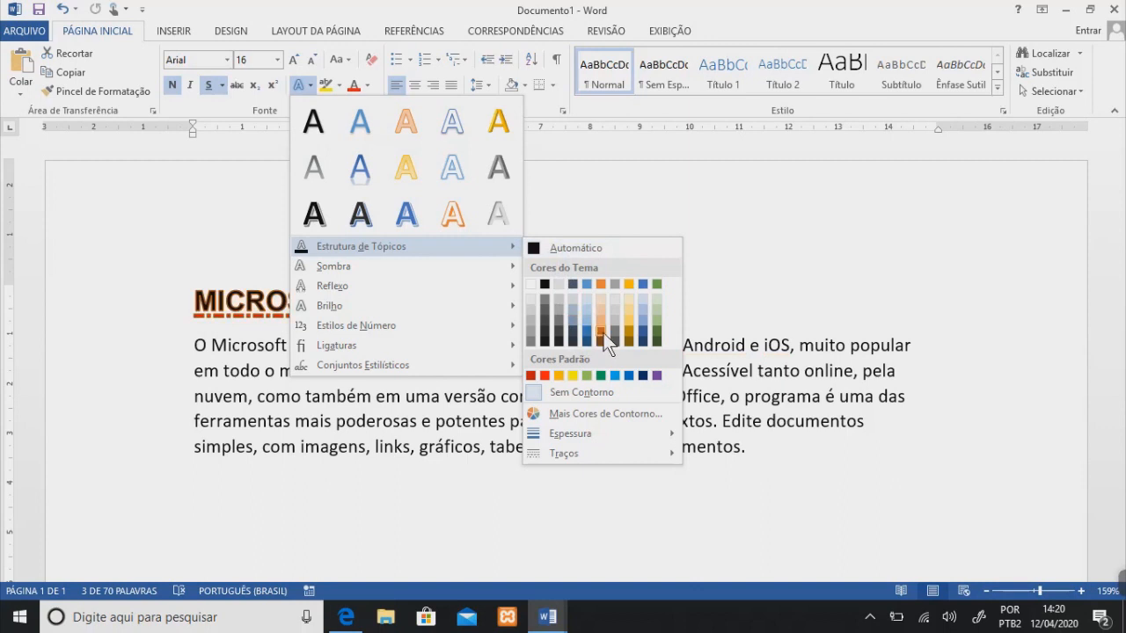
left_click(657, 338)
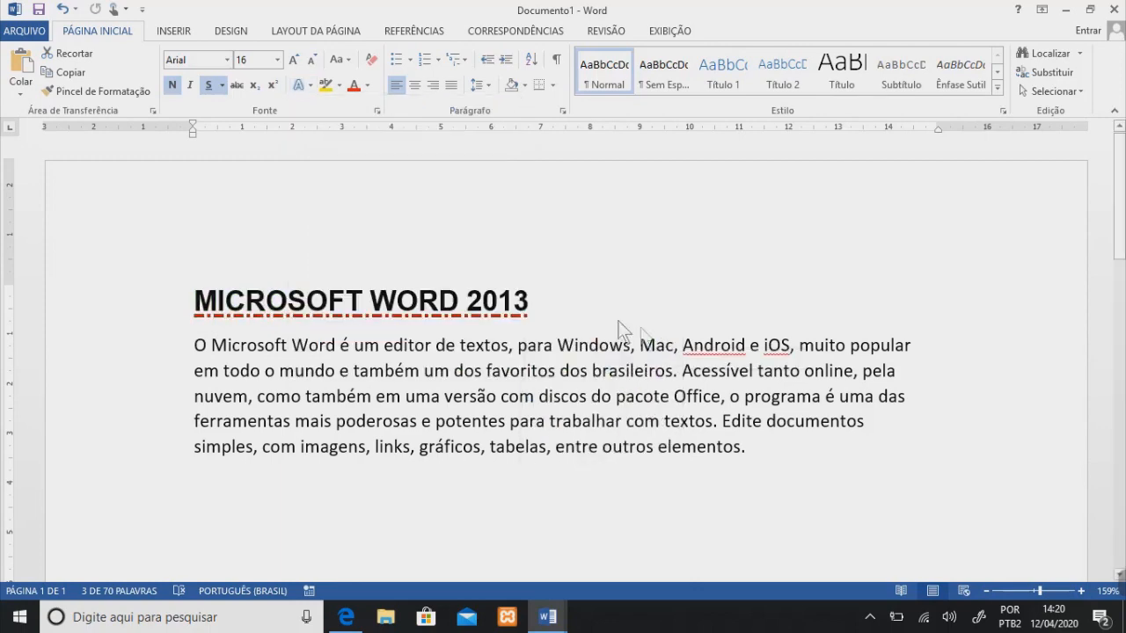
- Apply the first outer shadow (Sombra, Externa) text effect to the title
left_click(312, 84)
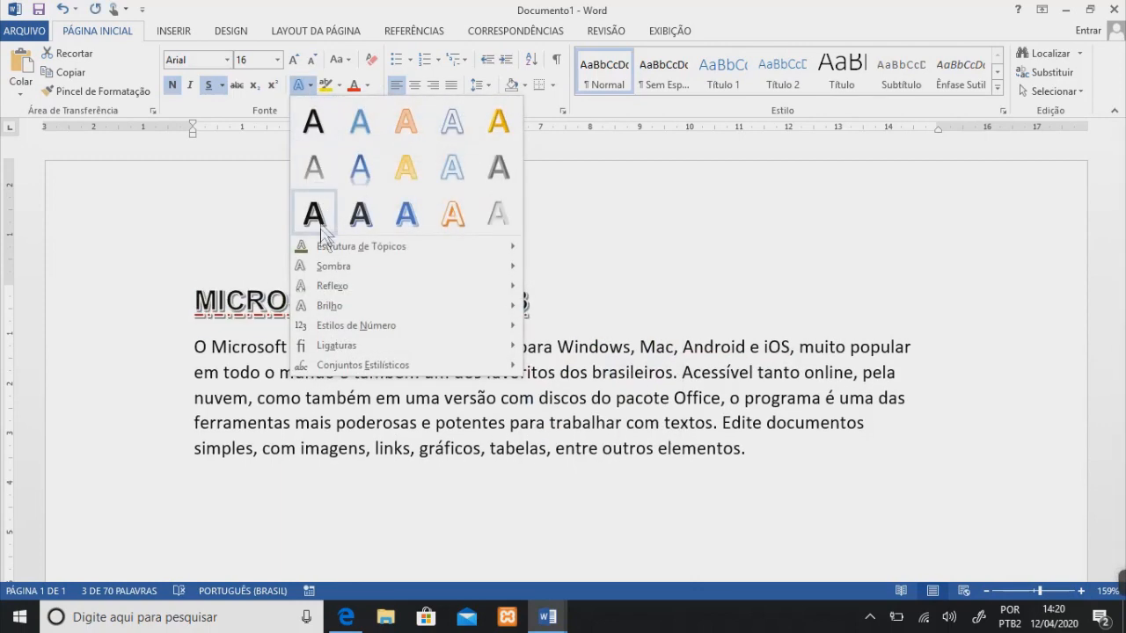
mouse_move(336, 268)
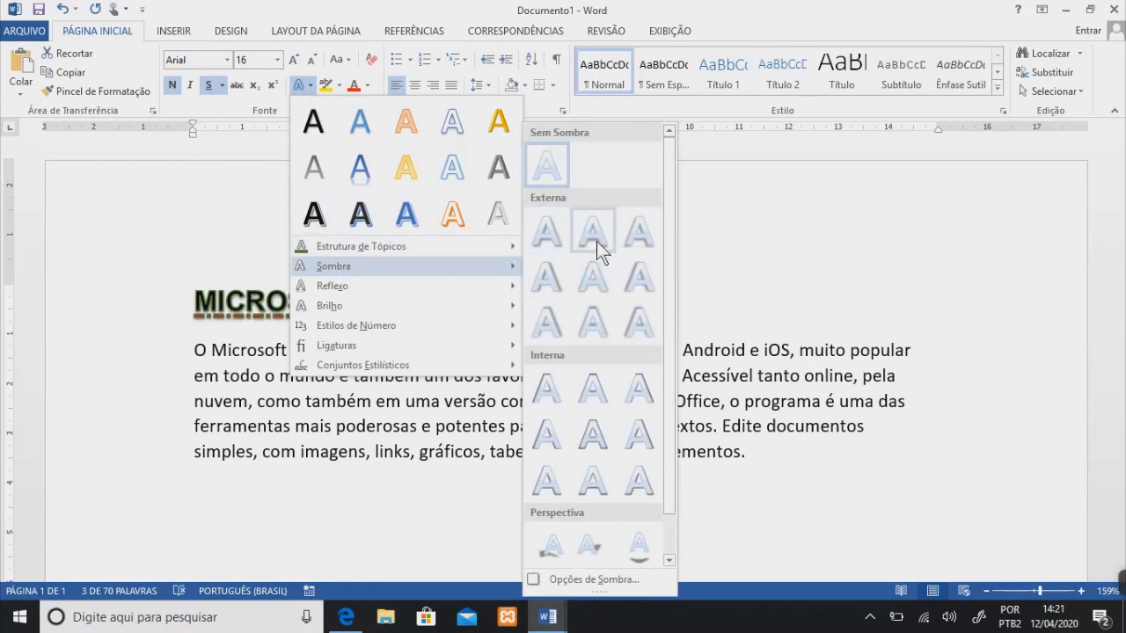
left_click(547, 234)
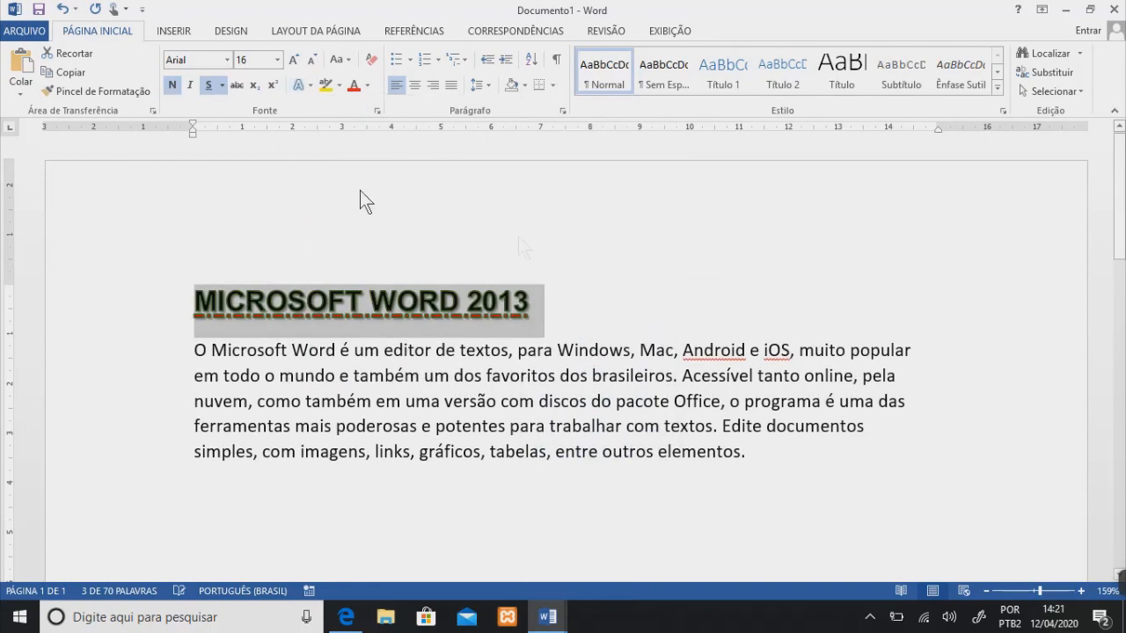
- Review the reflection, glow and other text effect options, and apply the first row's solid blue preset to the title
left_click(306, 88)
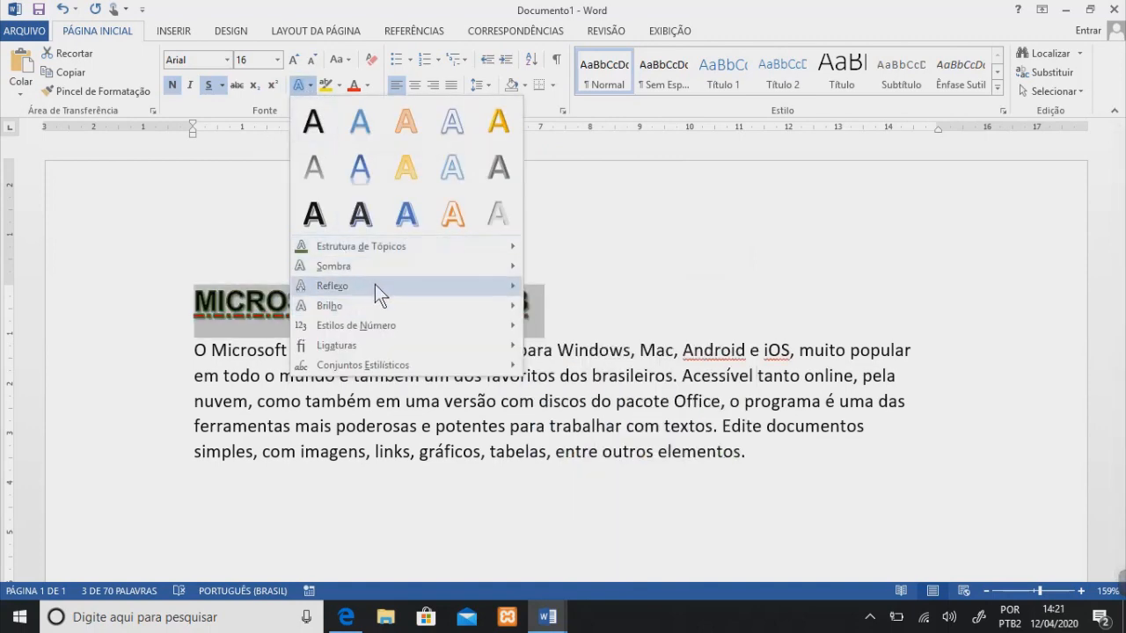
mouse_move(446, 283)
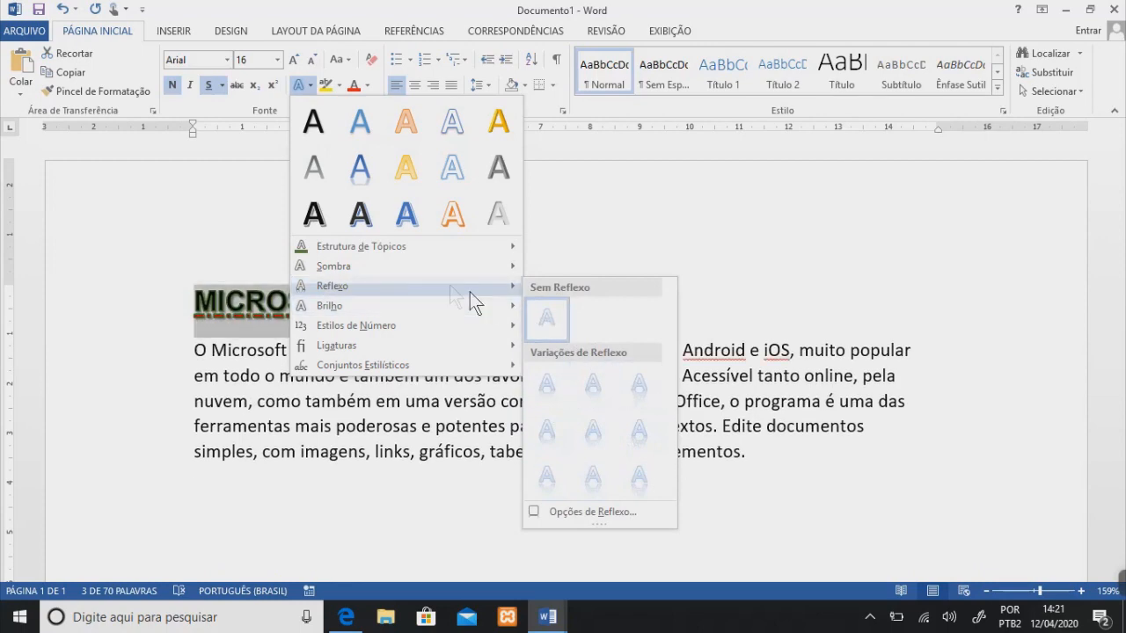
mouse_move(392, 306)
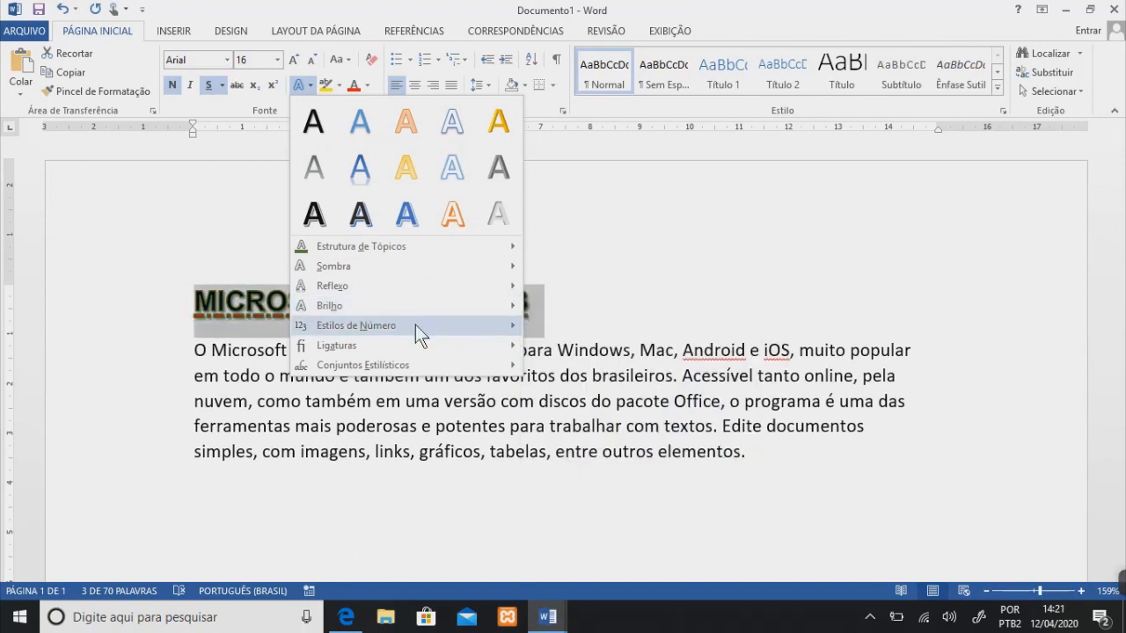
mouse_move(420, 324)
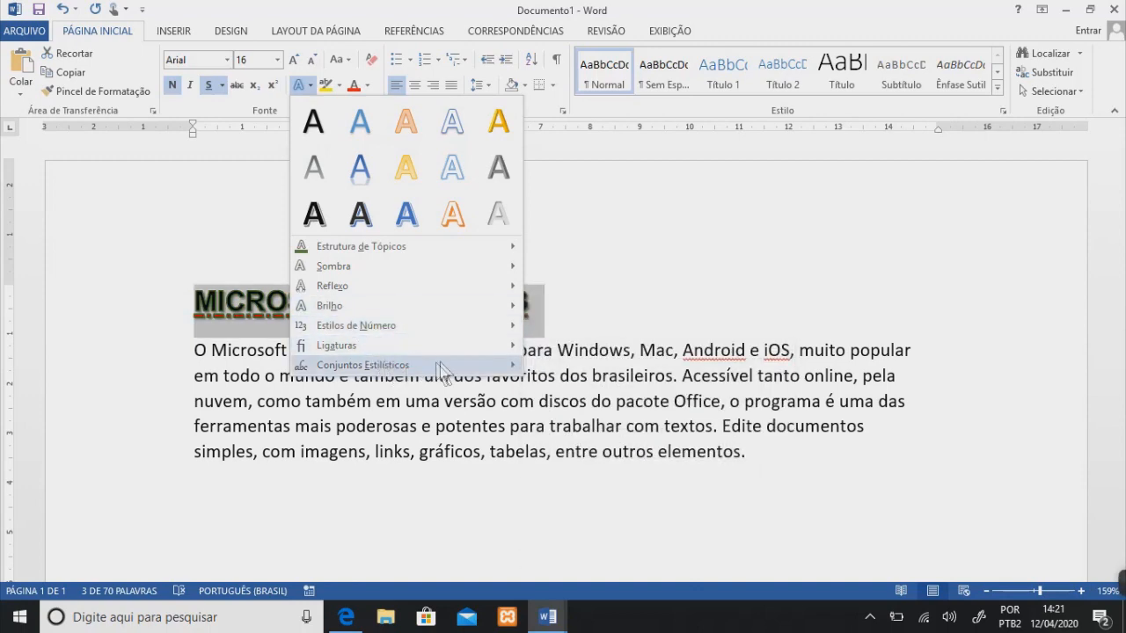
mouse_move(353, 327)
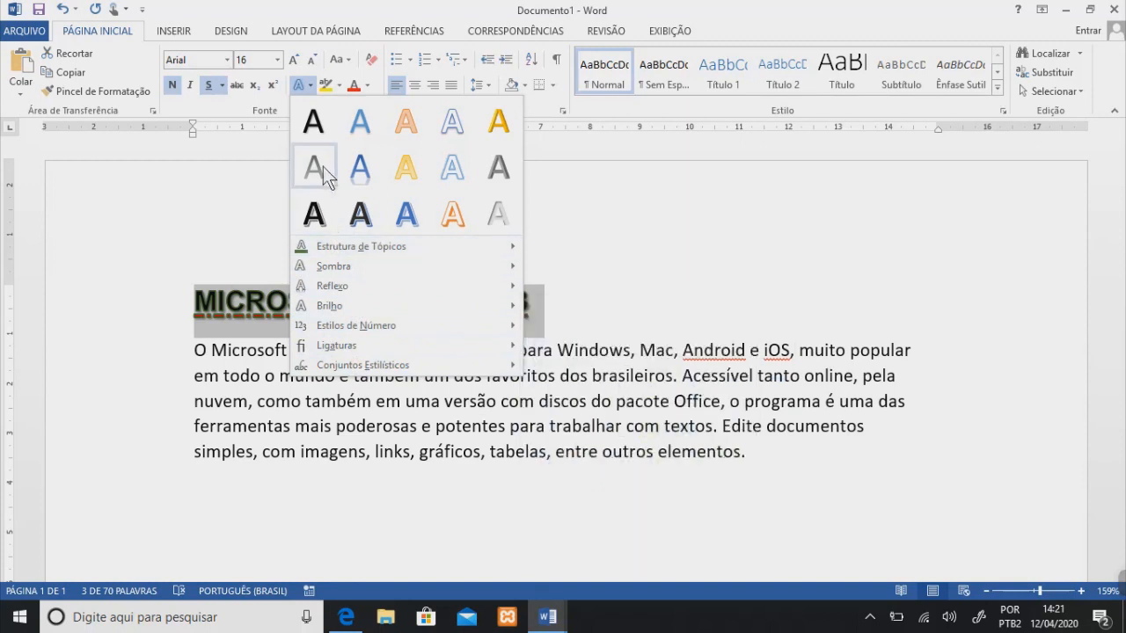
mouse_move(401, 274)
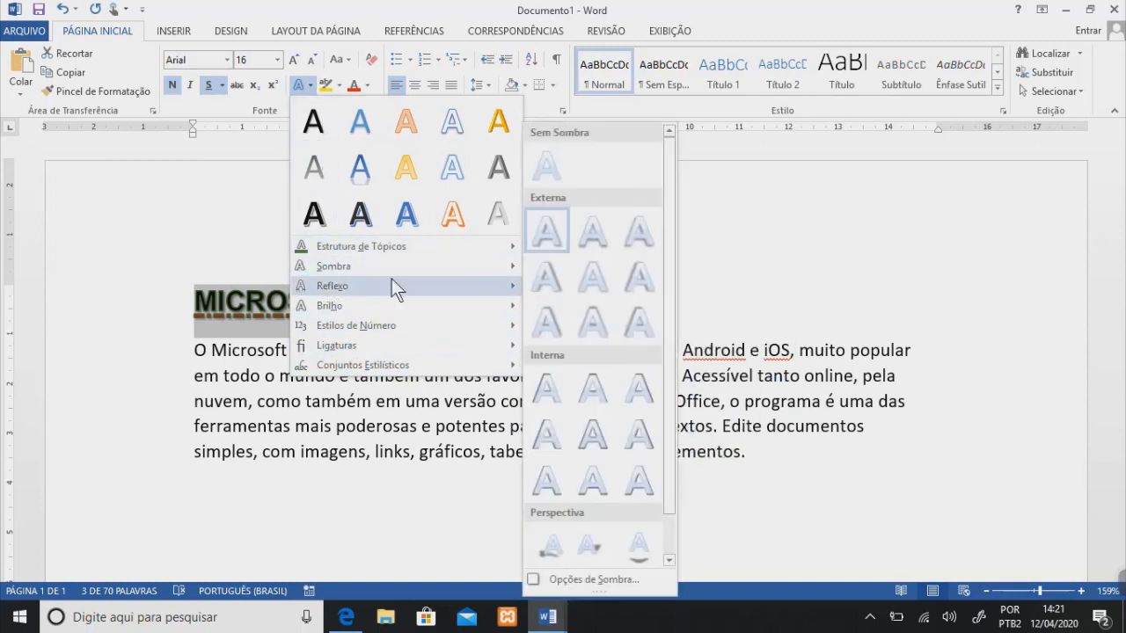
left_click(364, 124)
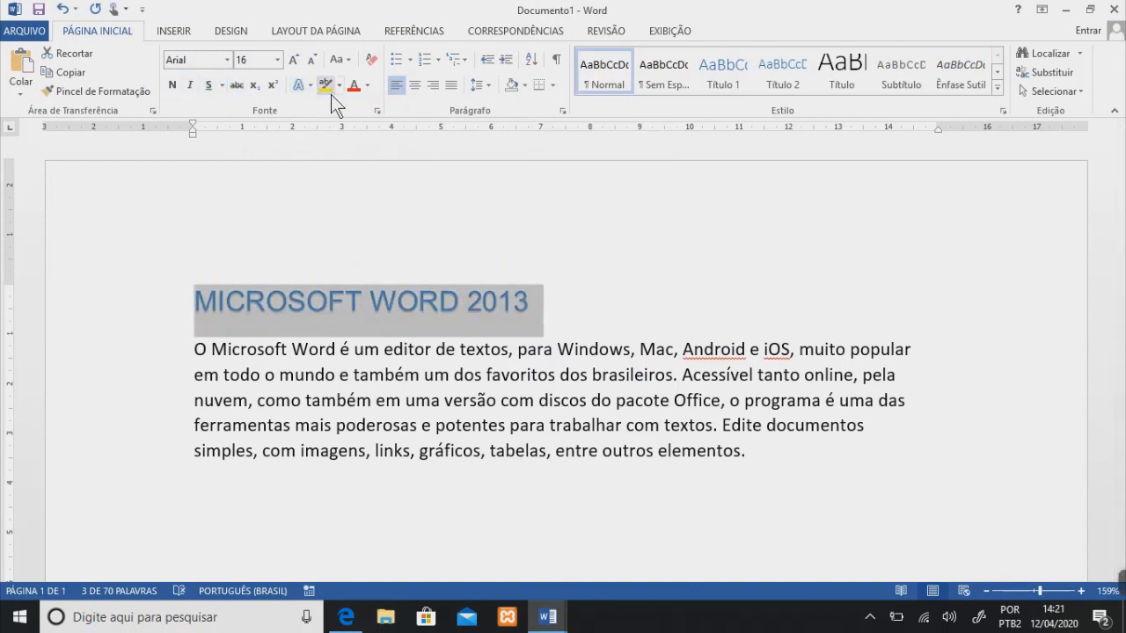
left_click(373, 400)
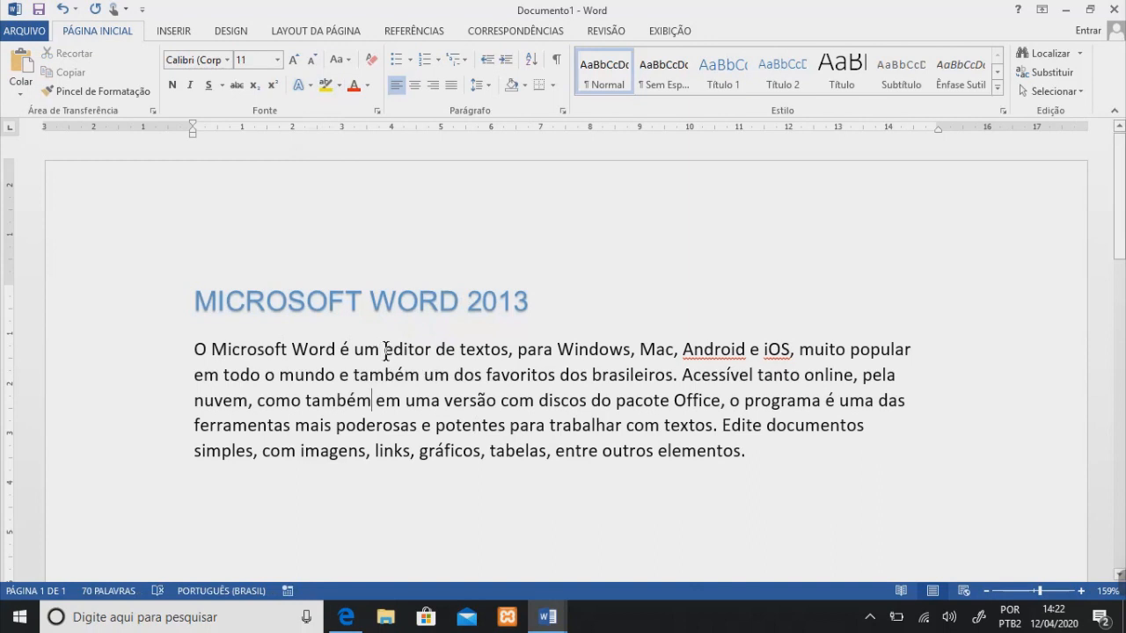
- Highlight the words "editor de textos" in yellow and remove that highlight with Sem Cores
left_click_drag(384, 349, 508, 349)
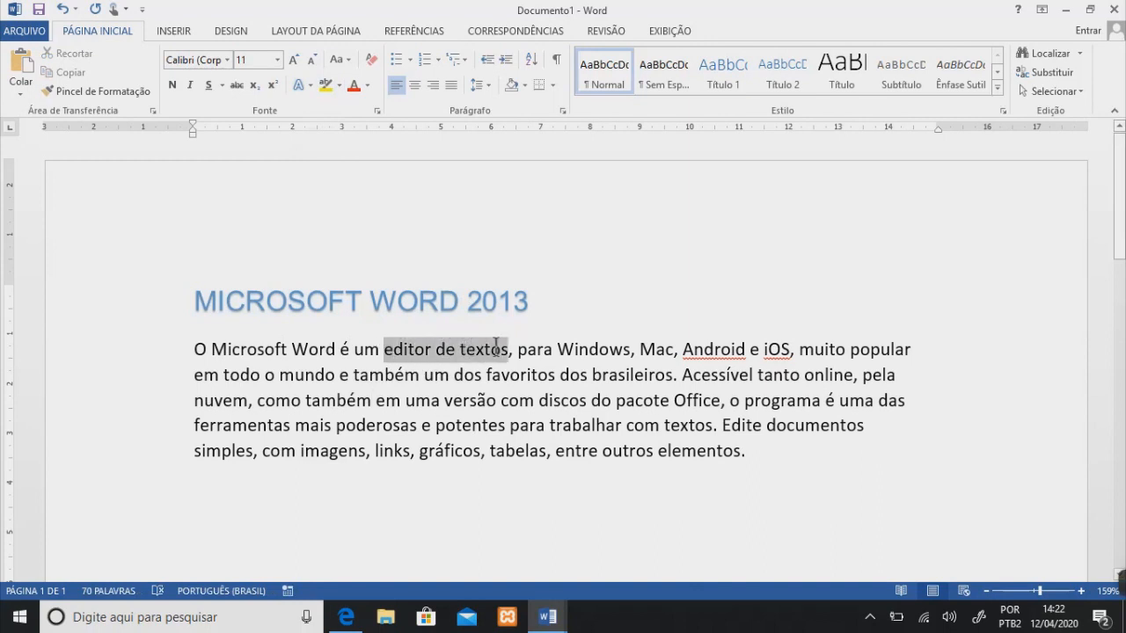
left_click(327, 85)
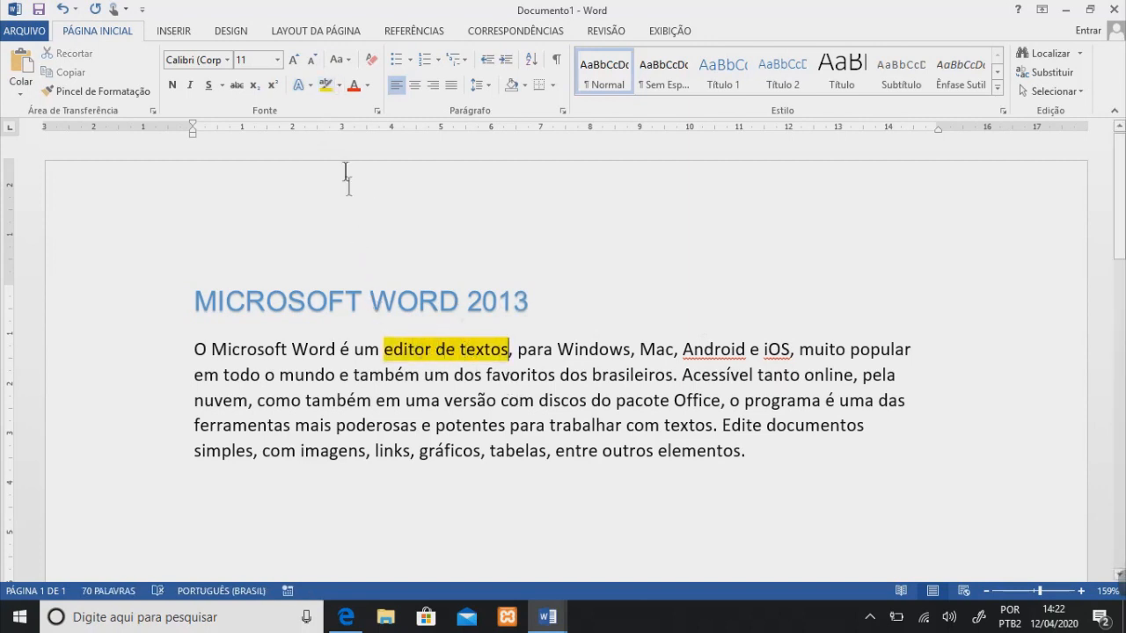
left_click_drag(506, 351, 383, 350)
left_click(340, 83)
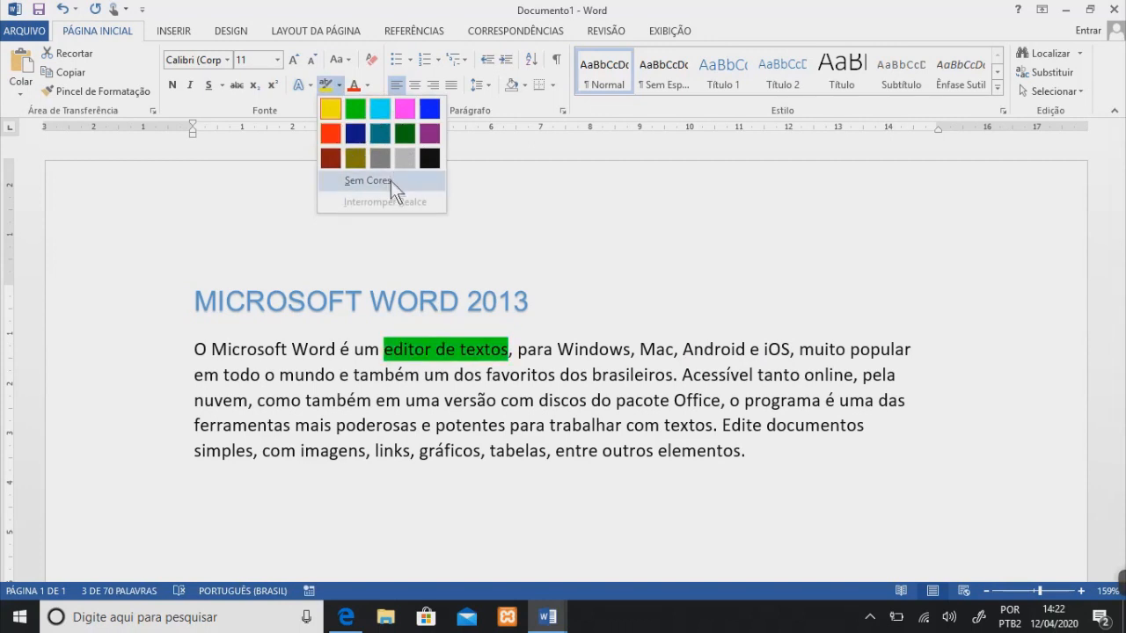
left_click(359, 179)
key("Left")
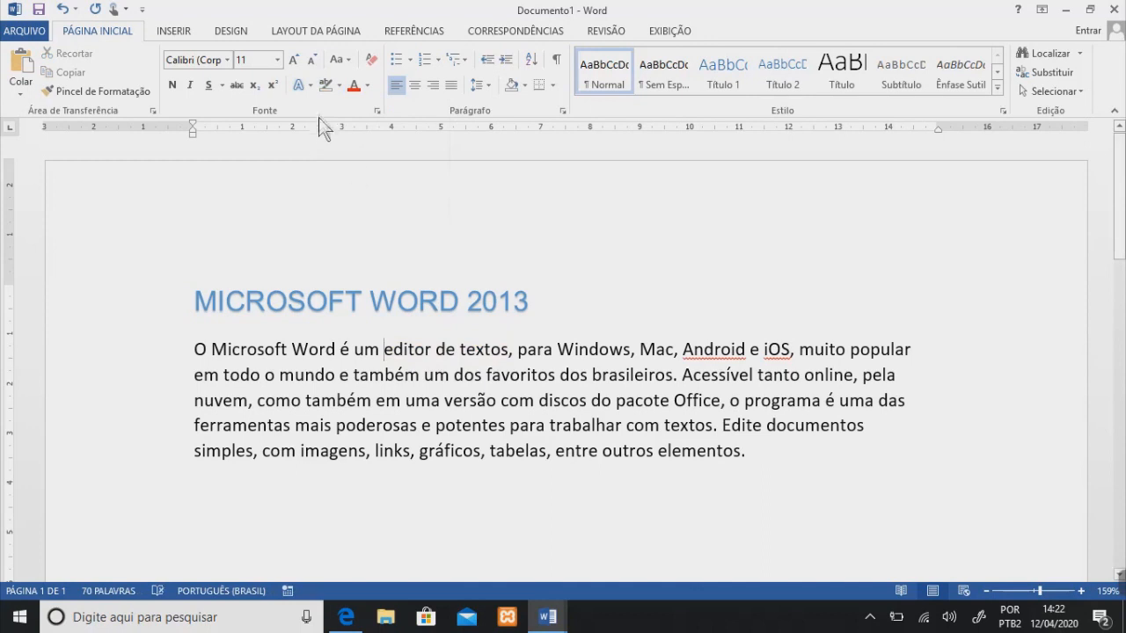
- Highlight the words "editor de textos" in the first body line in yellow
left_click_drag(507, 349, 384, 349)
left_click(339, 85)
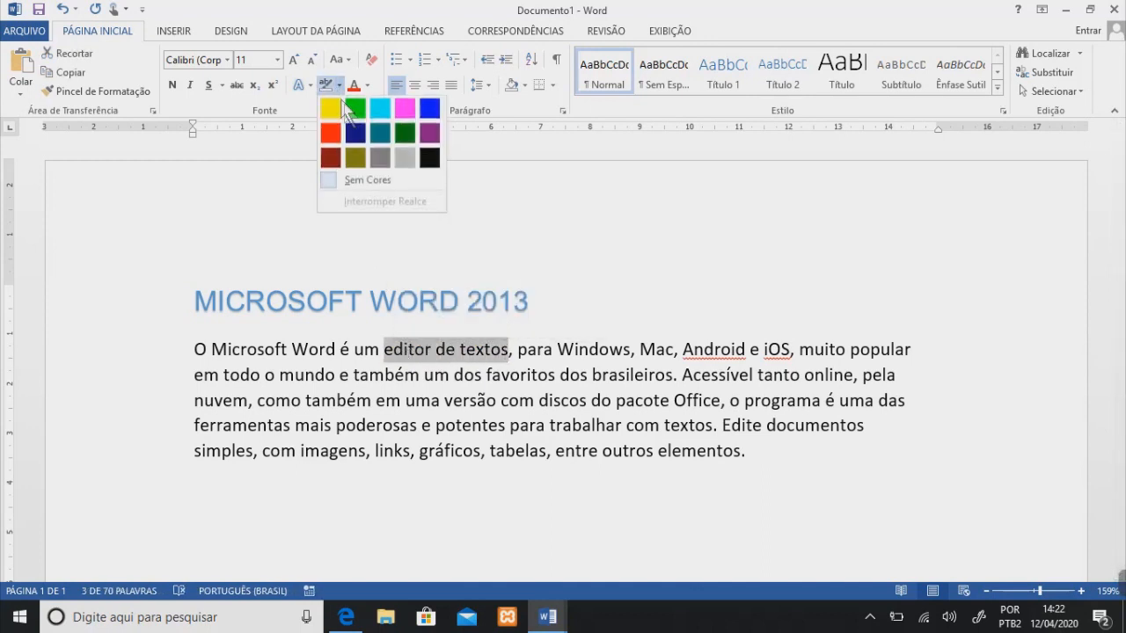
left_click(330, 106)
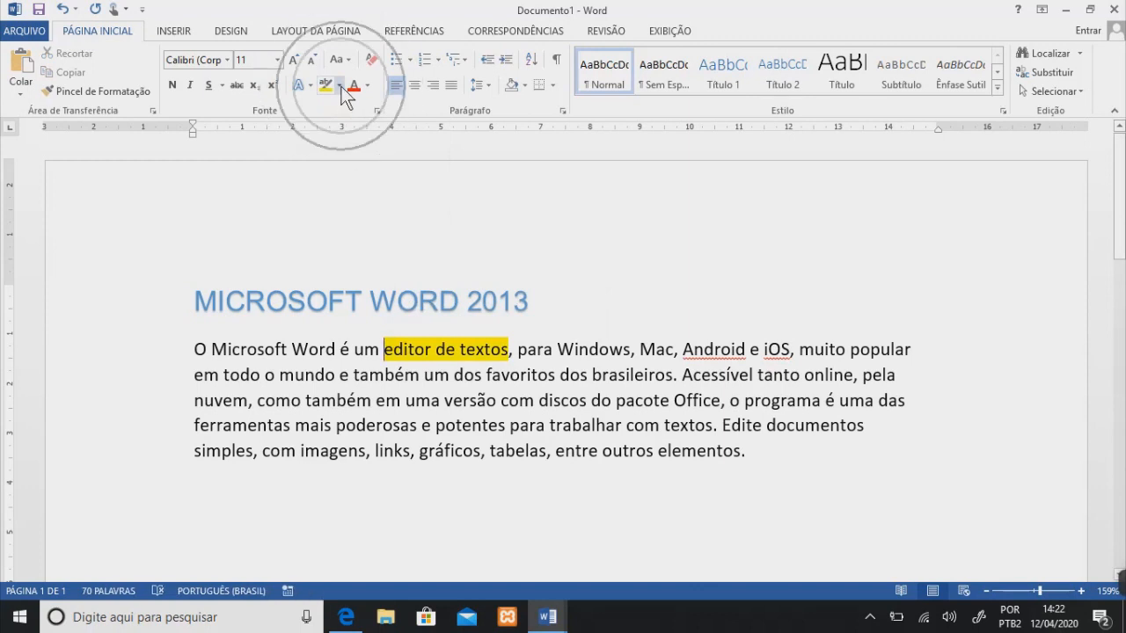
- Remove the yellow highlight from "editor de textos" by brushing over it with the Sem Cores highlighter
left_click(340, 86)
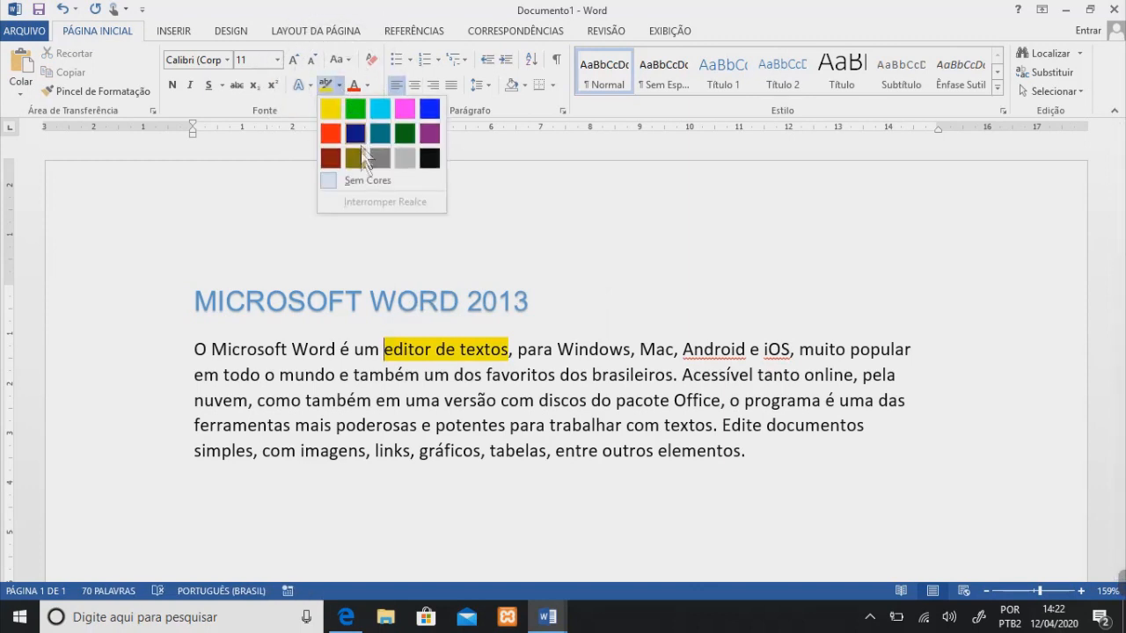
left_click(358, 181)
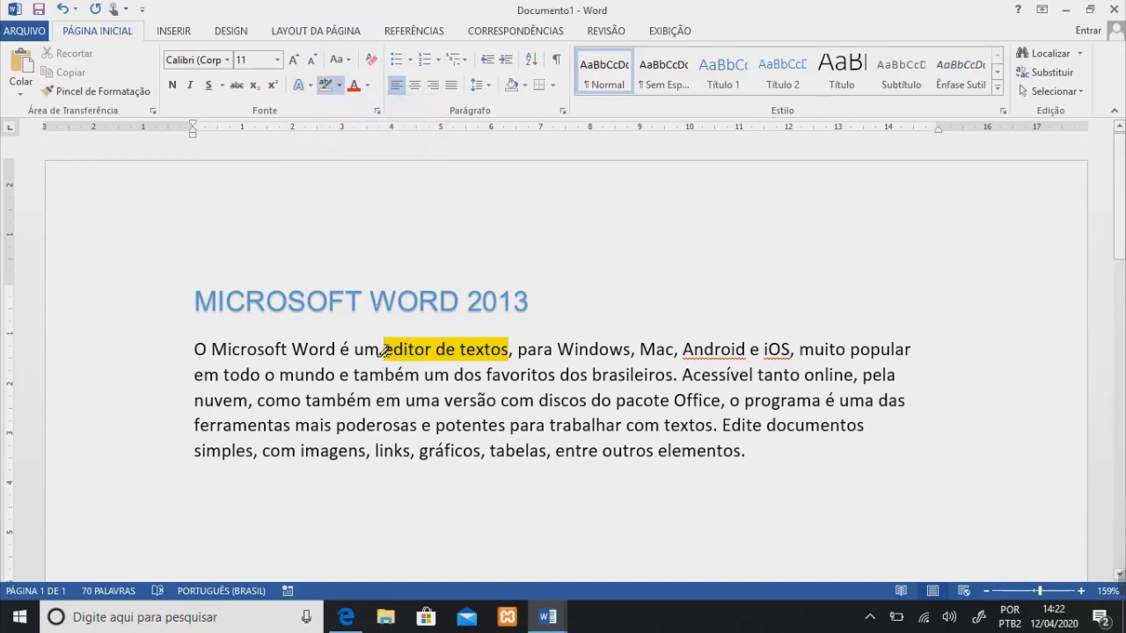
left_click_drag(385, 349, 510, 349)
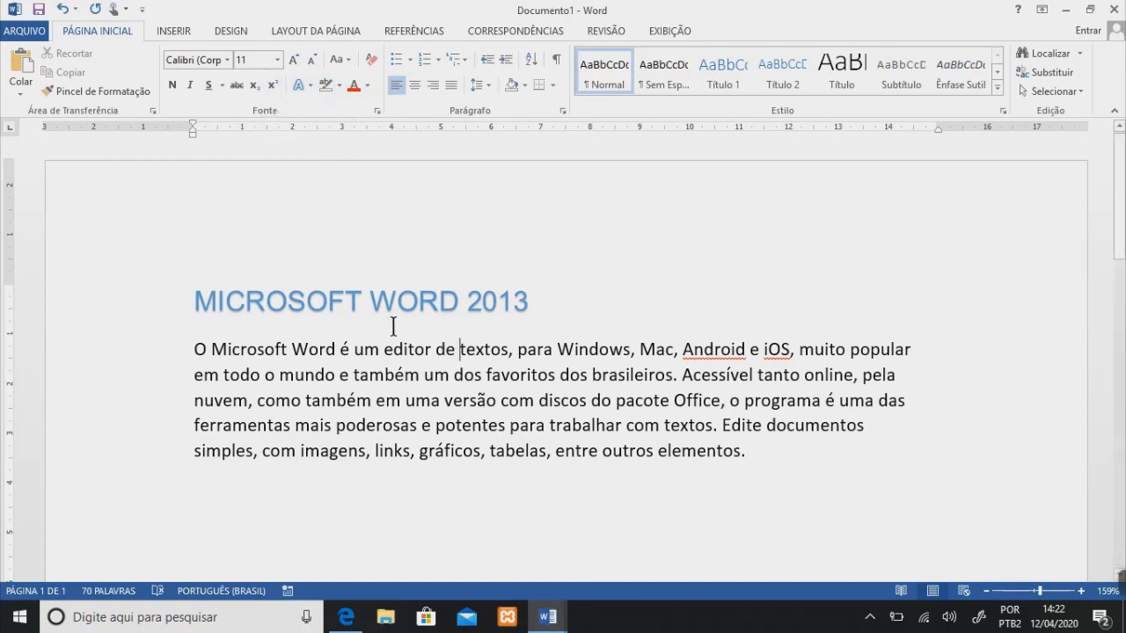
key("ctrl")
key("ctrl")
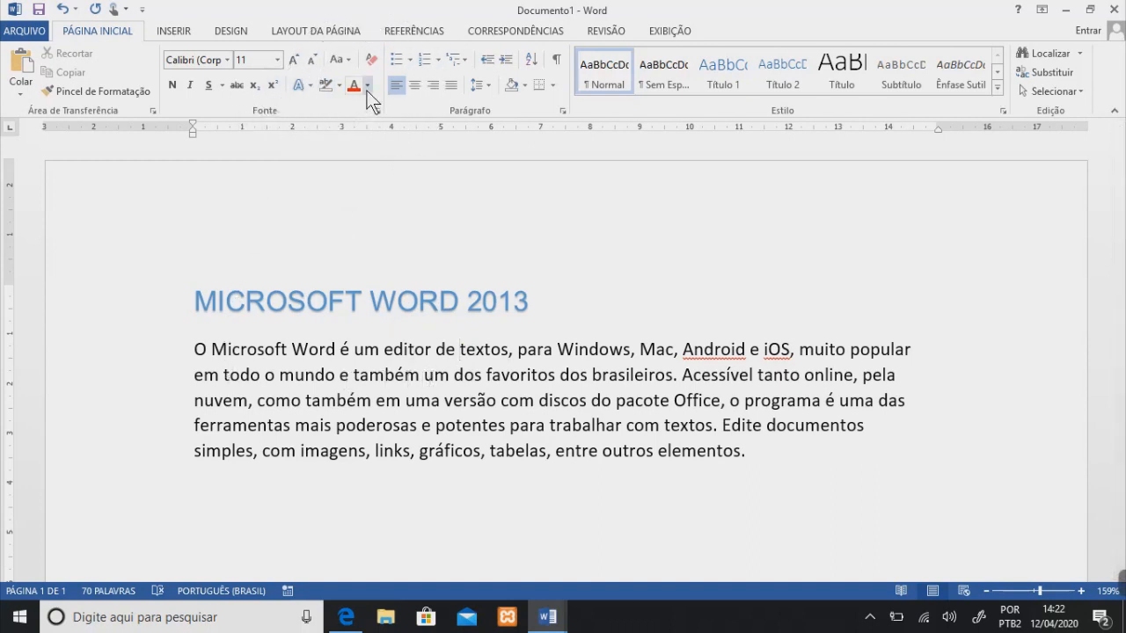
- Set the font color of the title MICROSOFT WORD 2013 to the standard blue
left_click_drag(495, 300, 195, 301)
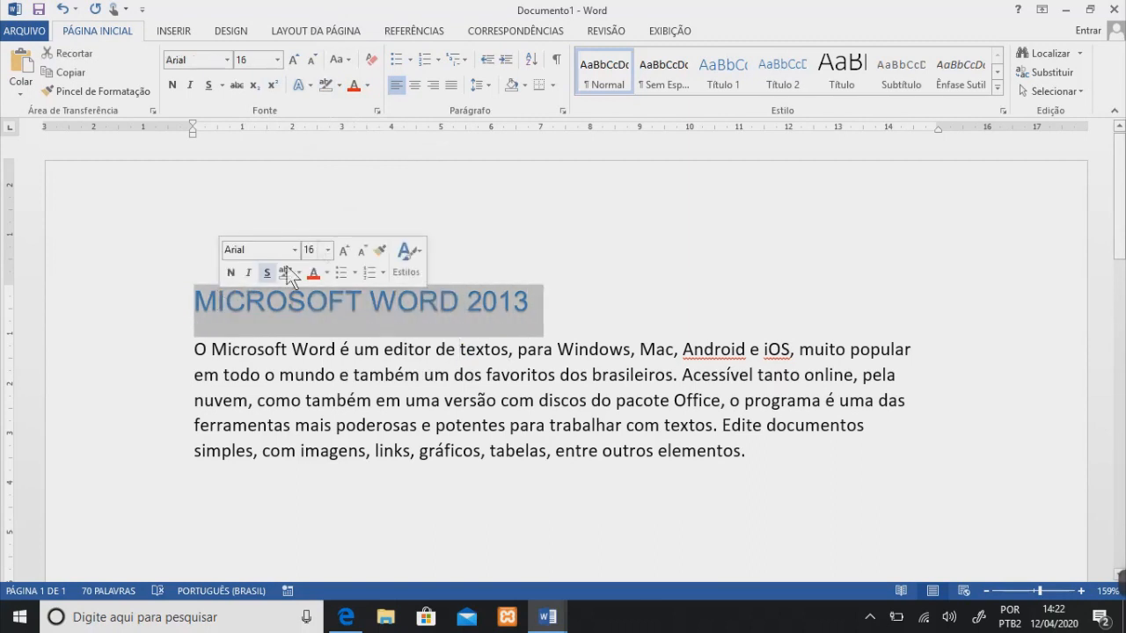
left_click(370, 86)
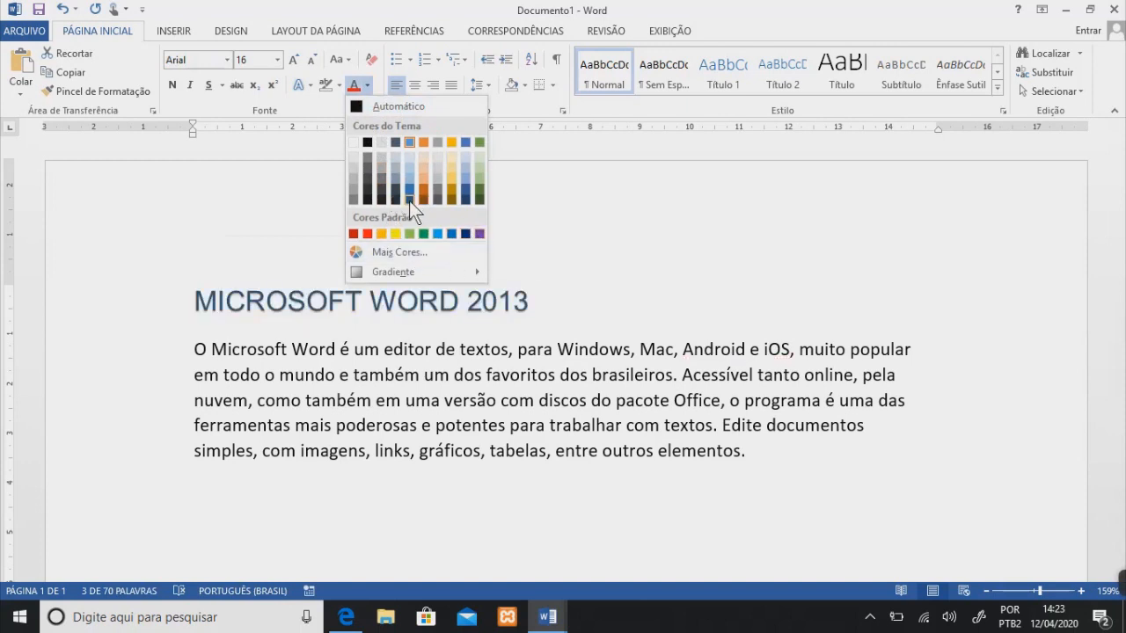
left_click(451, 234)
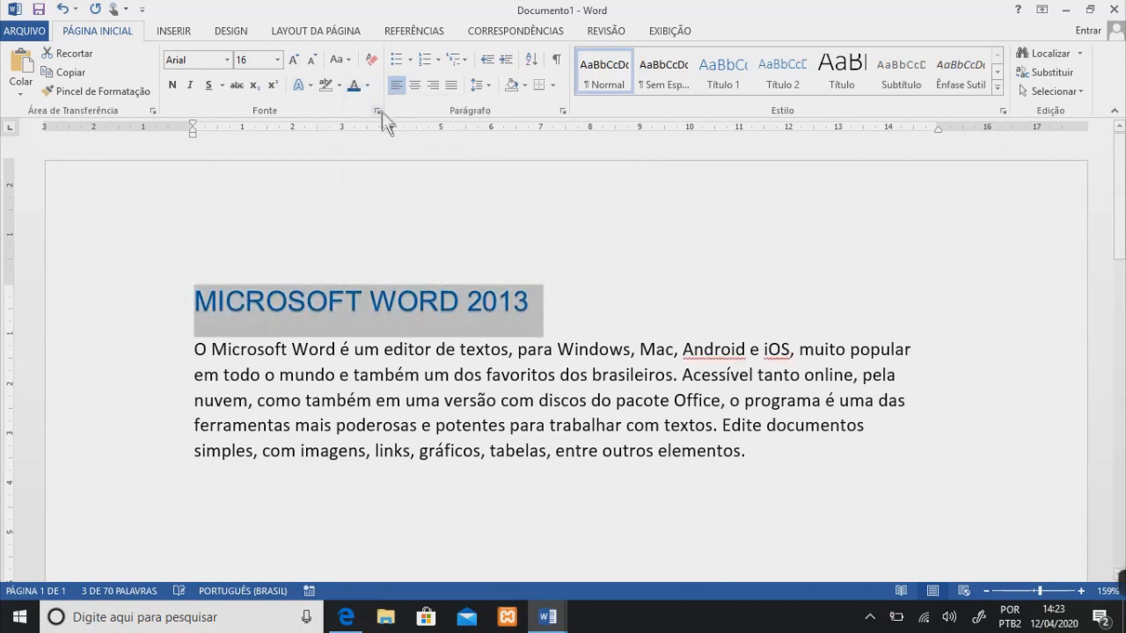
- Apply the first dark-variation gradient (Variações de Tom Escuro) to the title's font color and make the title bold
left_click(368, 85)
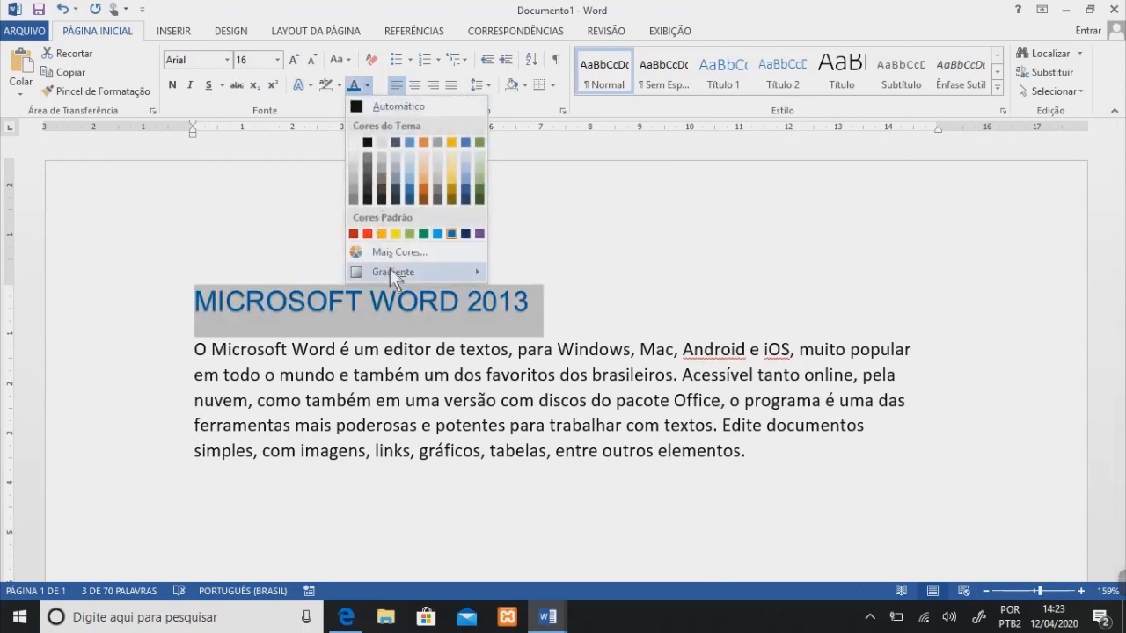
mouse_move(390, 271)
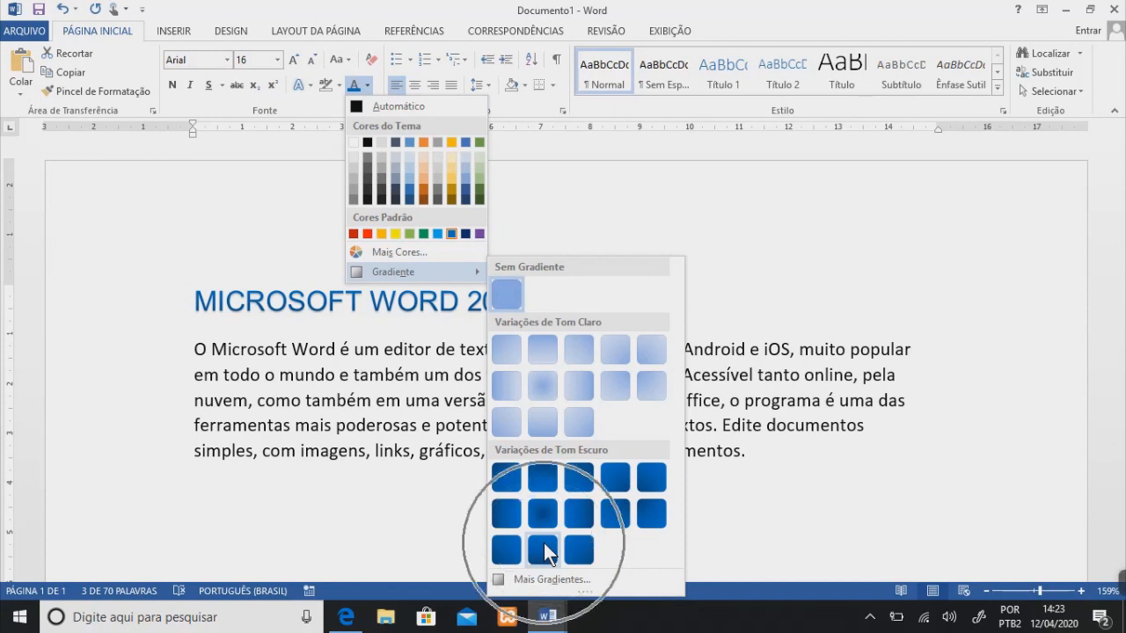
left_click(514, 477)
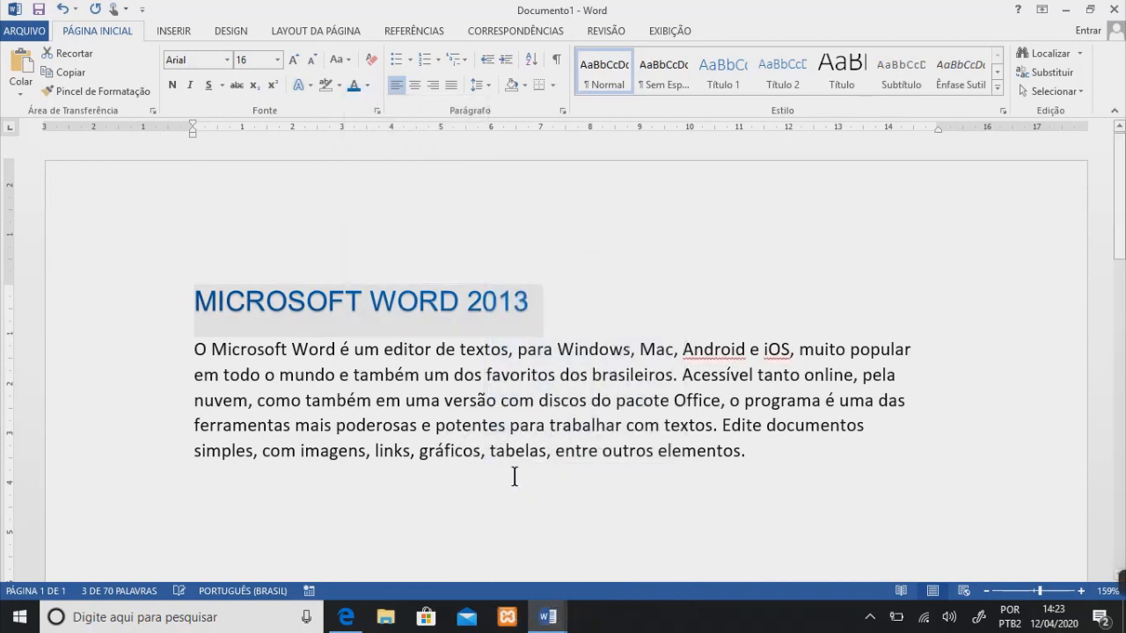
left_click(171, 85)
left_click(566, 299)
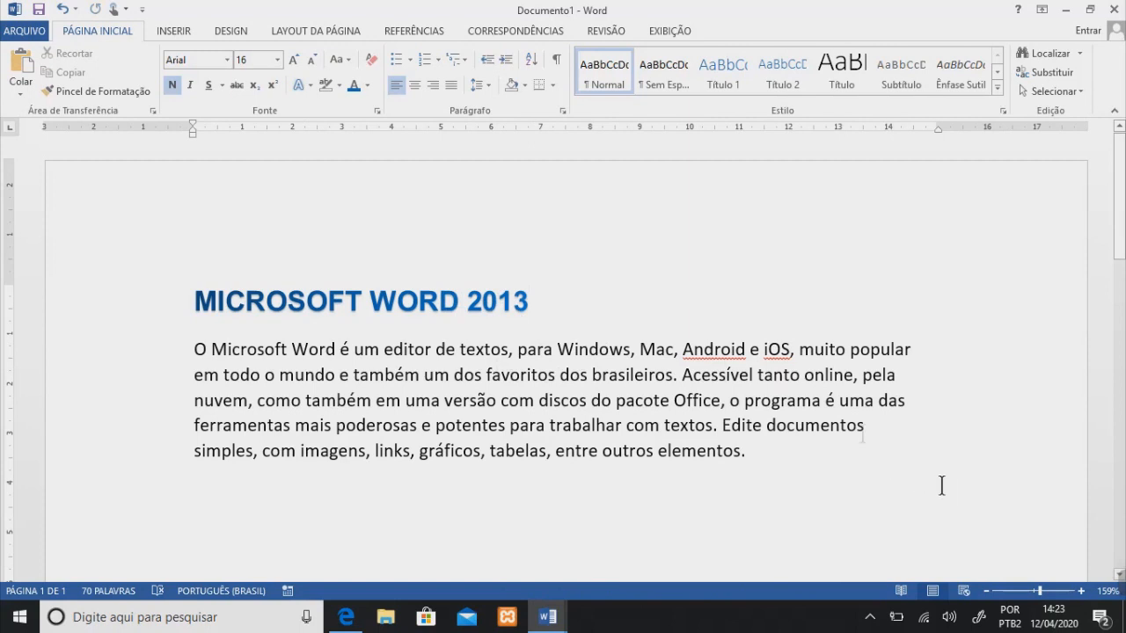
key("ctrl")
key("ctrl")
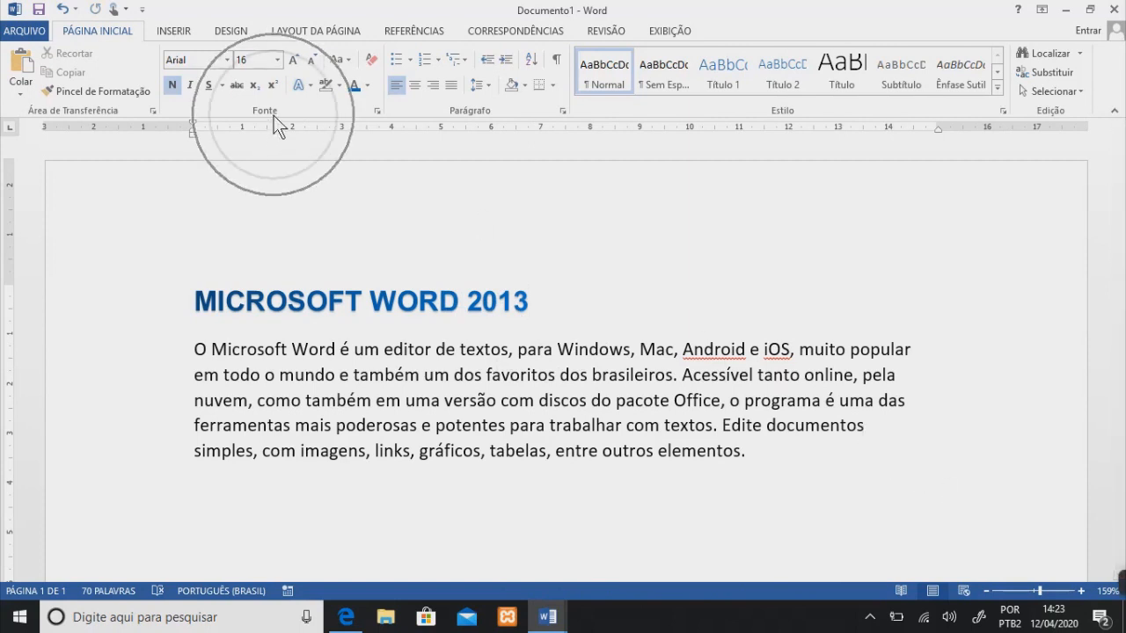
key("ctrl")
key("ctrl")
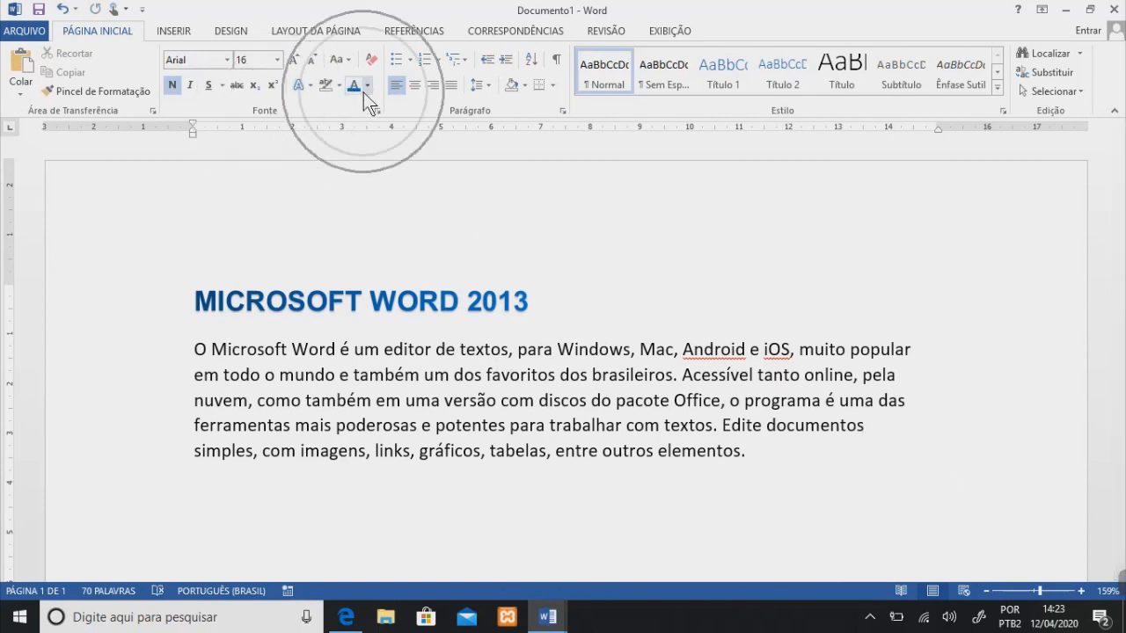
key("ctrl")
key("ctrl")
key("ctrl")
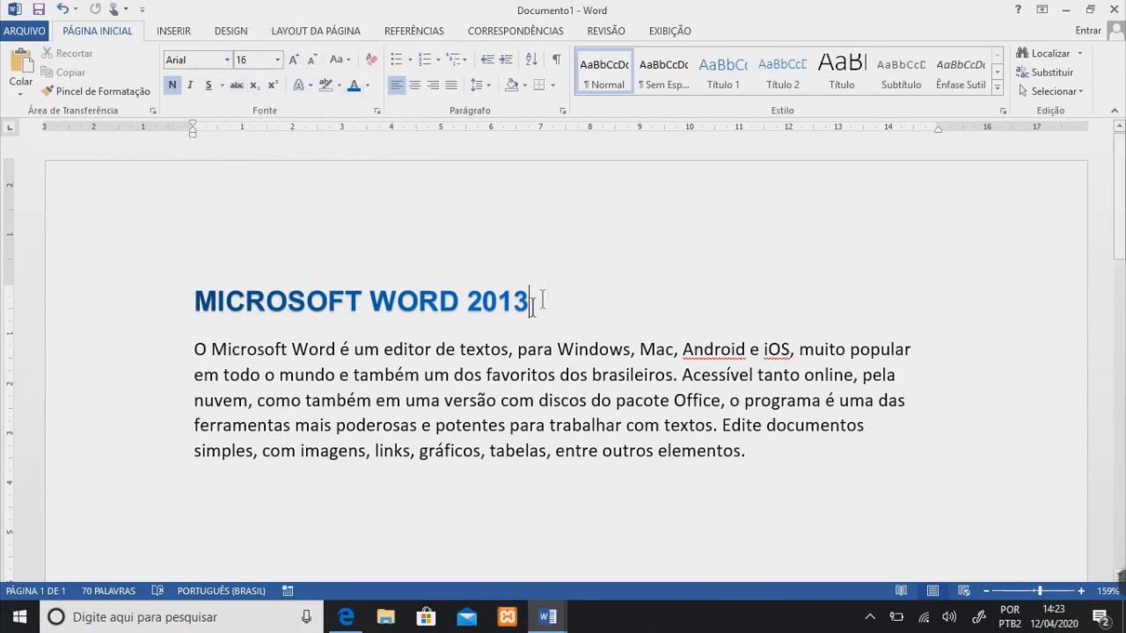
left_click_drag(538, 296, 194, 301)
left_click(414, 349)
left_click_drag(538, 304, 257, 307)
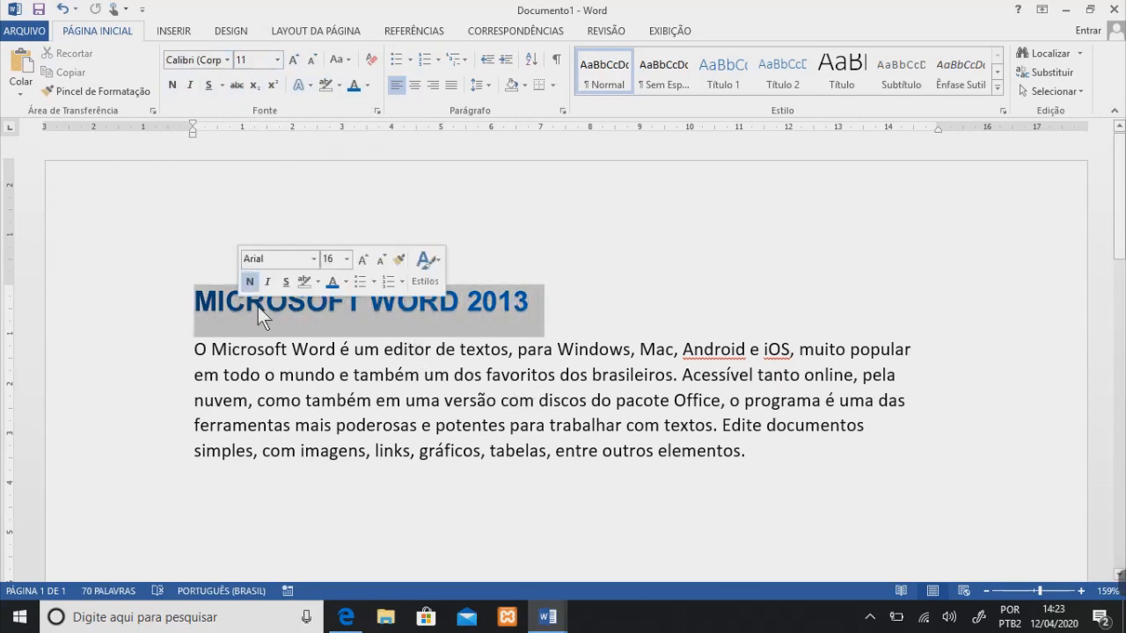
left_click(543, 299)
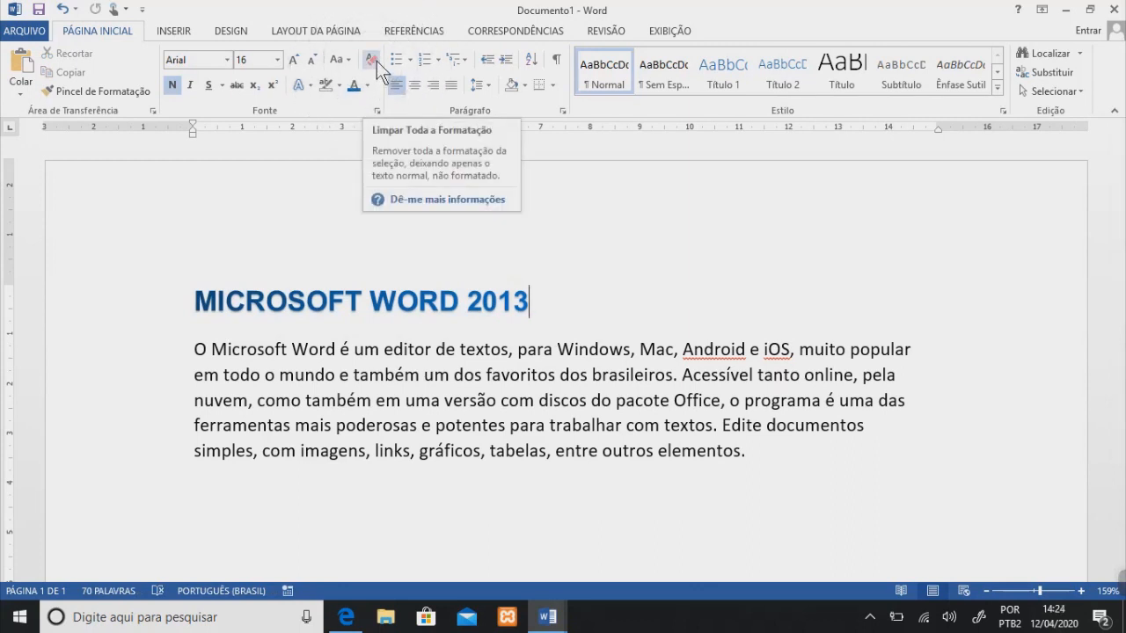
- Clear all formatting from the title MICROSOFT WORD 2013 (Limpar Toda a Formatação)
left_click_drag(542, 304, 196, 304)
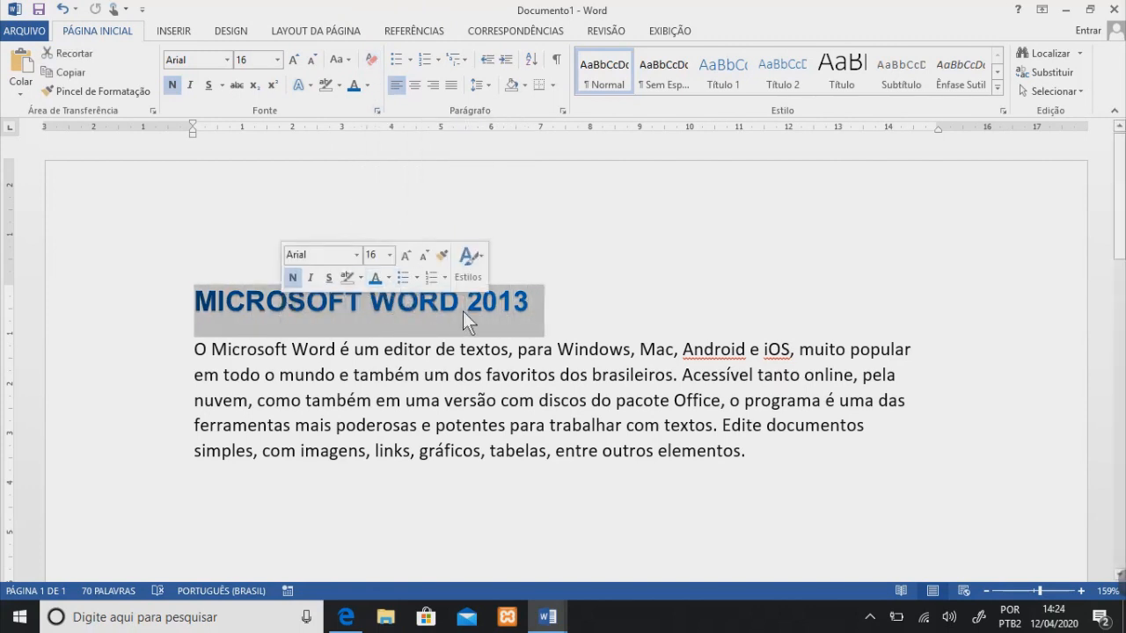
left_click_drag(535, 304, 249, 302)
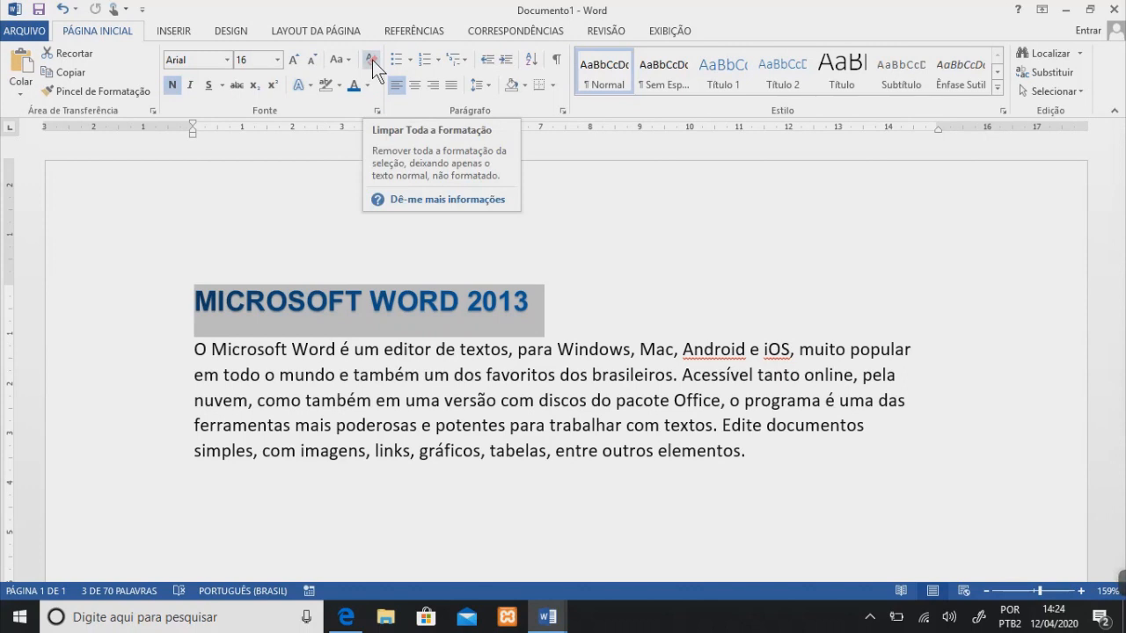
key("ctrl")
key("ctrl")
key("ctrl")
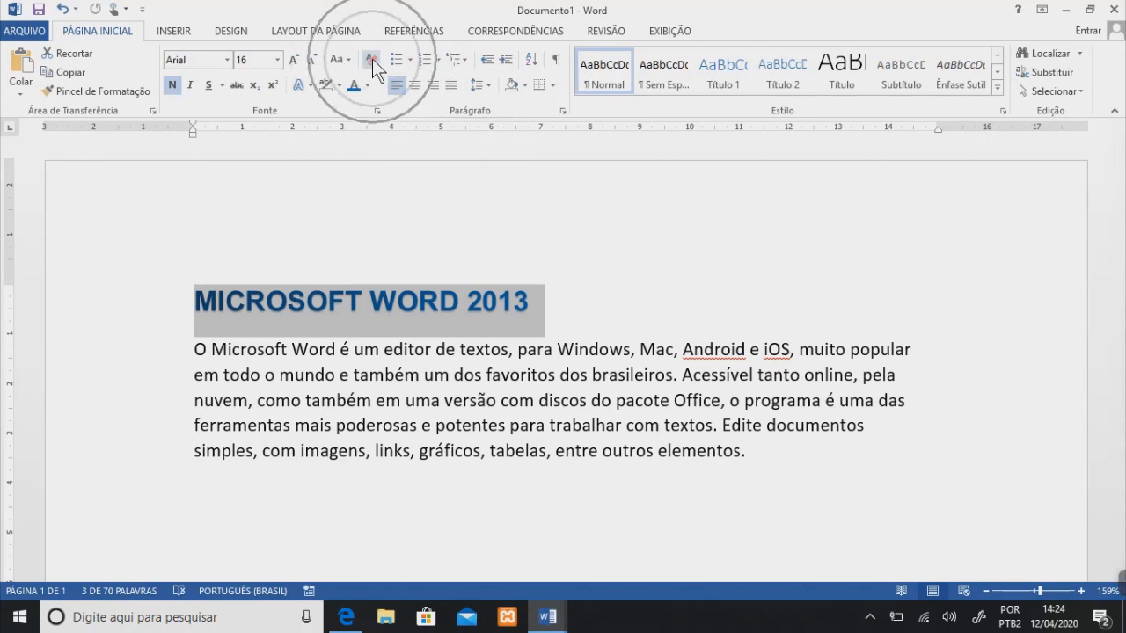
left_click(372, 59)
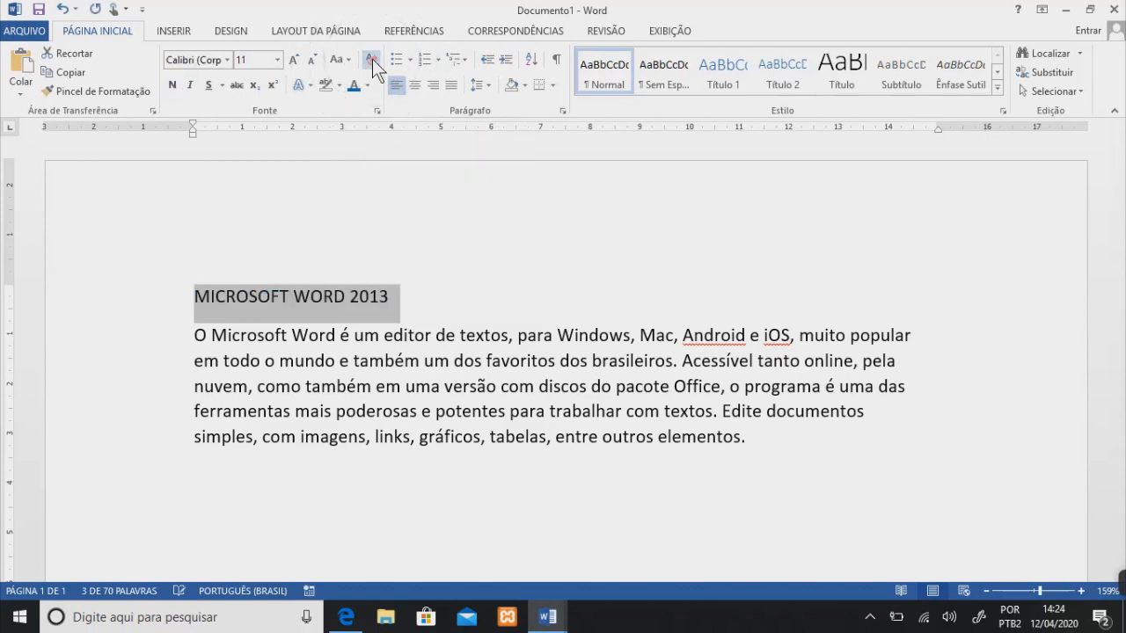
left_click(417, 309)
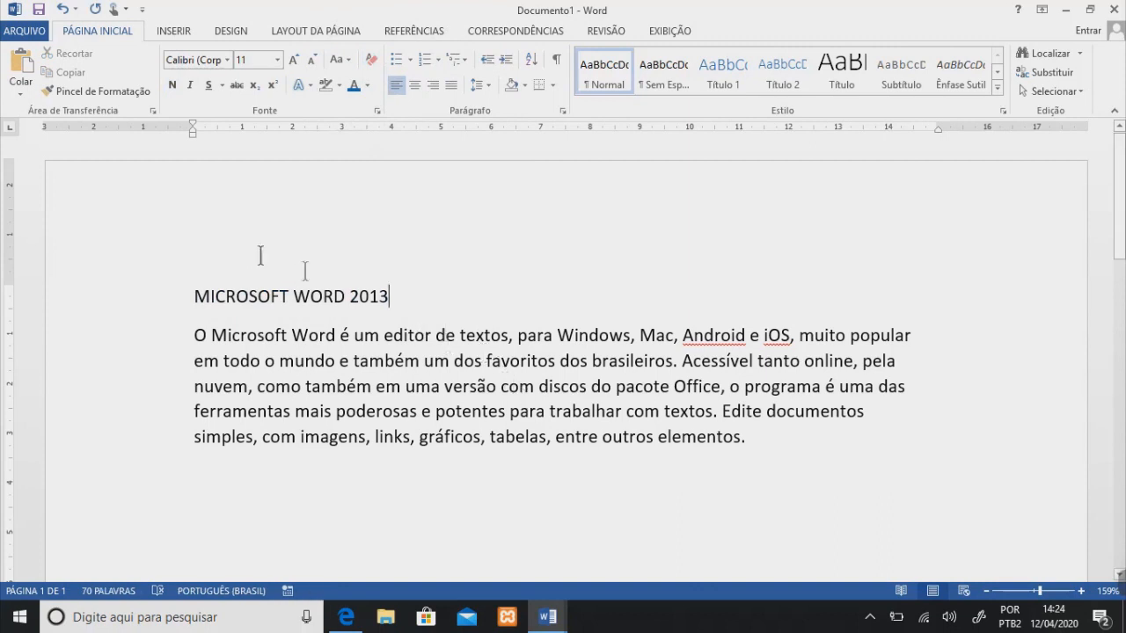
left_click_drag(397, 299, 196, 296)
left_click(402, 297)
left_click_drag(764, 440, 231, 296)
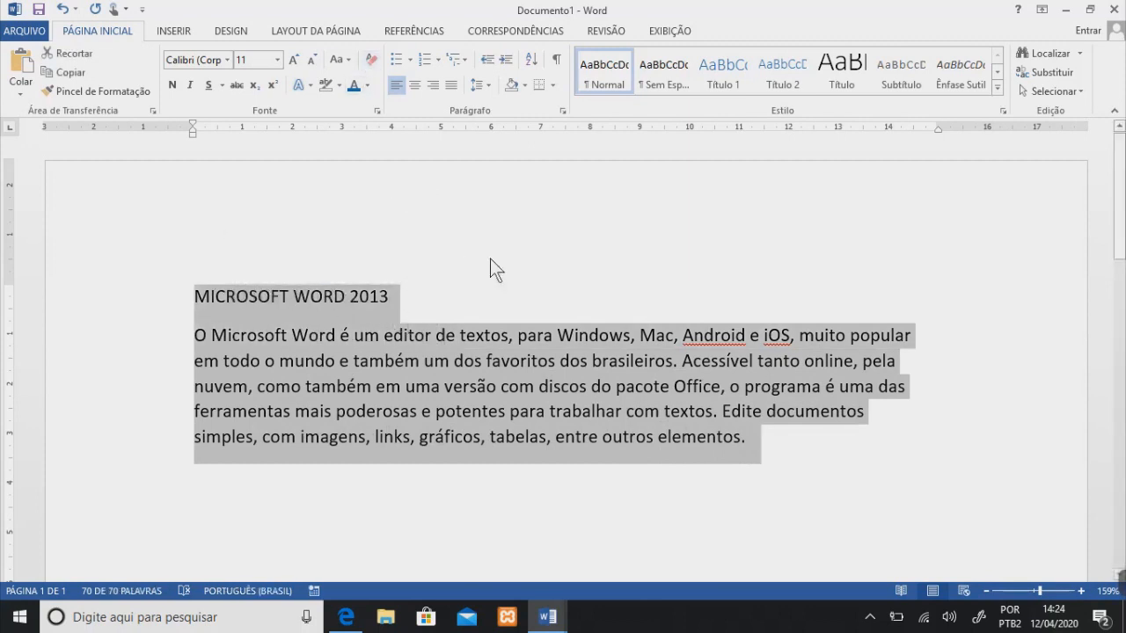
left_click(492, 264)
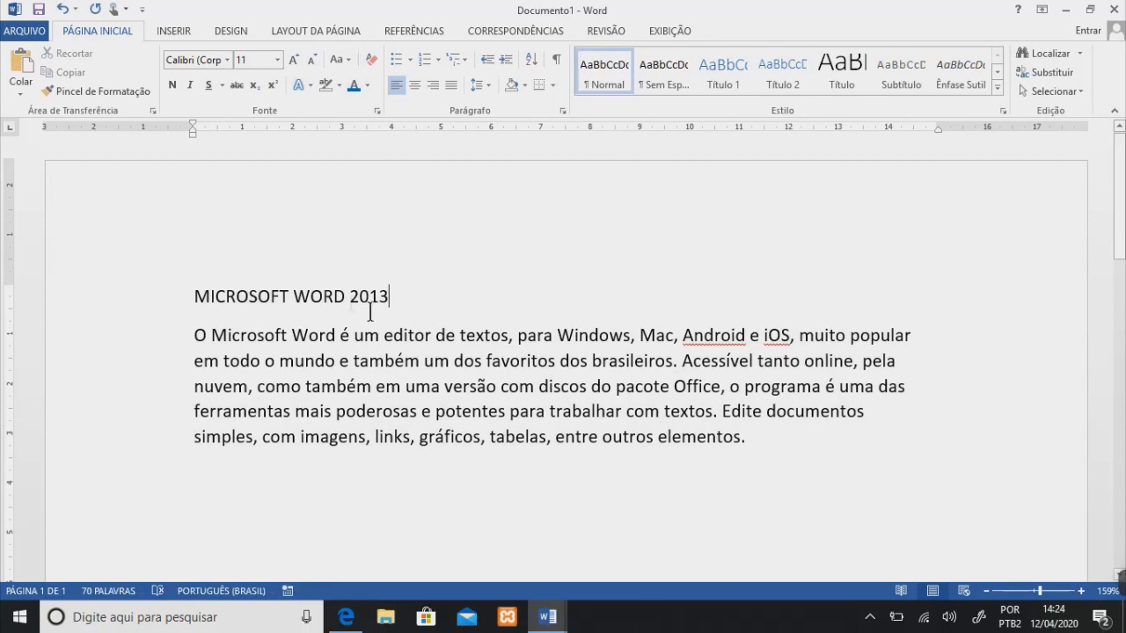
- Make the title MICROSOFT WORD 2013 bold
left_click_drag(395, 296, 192, 297)
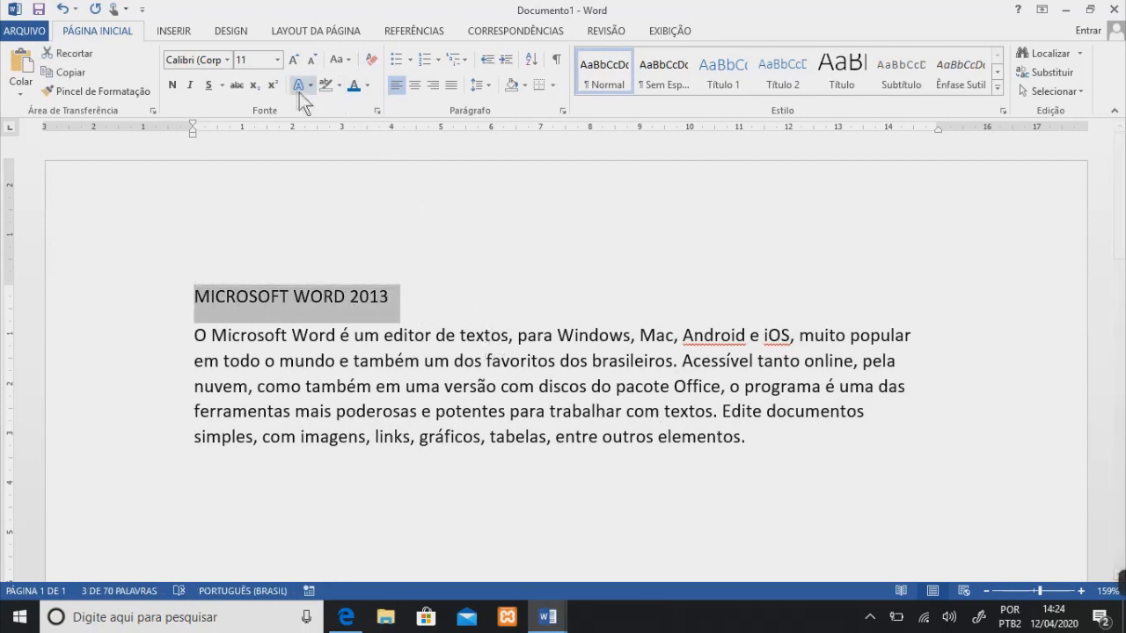
left_click(173, 86)
left_click(746, 396)
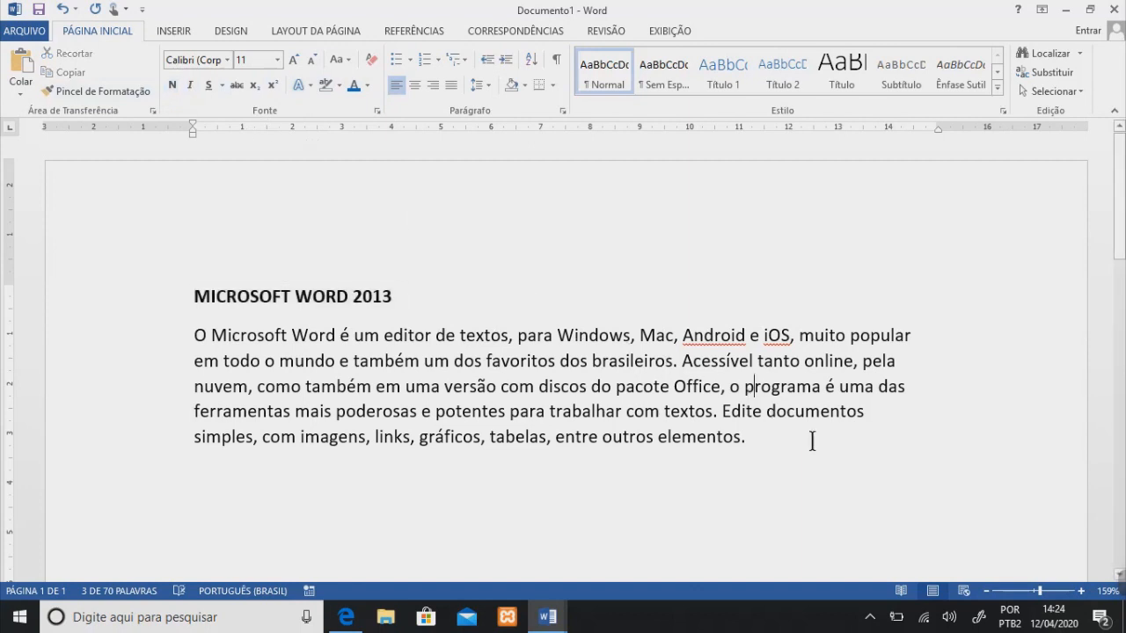